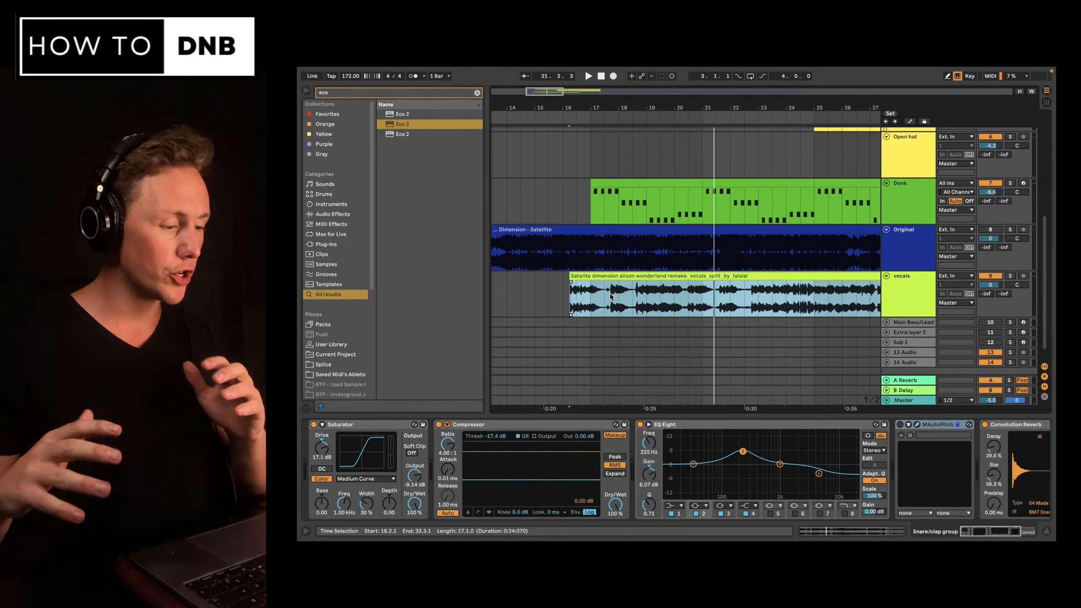
Play back parts of the arrangement to audition the drums against the original track and the vocals.
{"action": "left_click", "coordinate": [773, 272]}
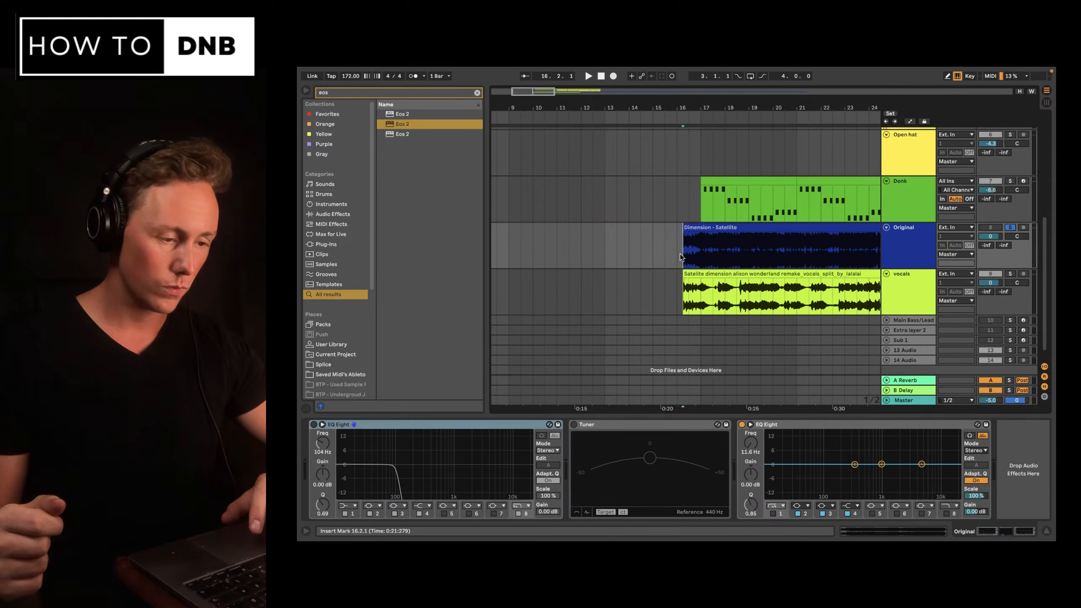
{"action": "key", "text": "space"}
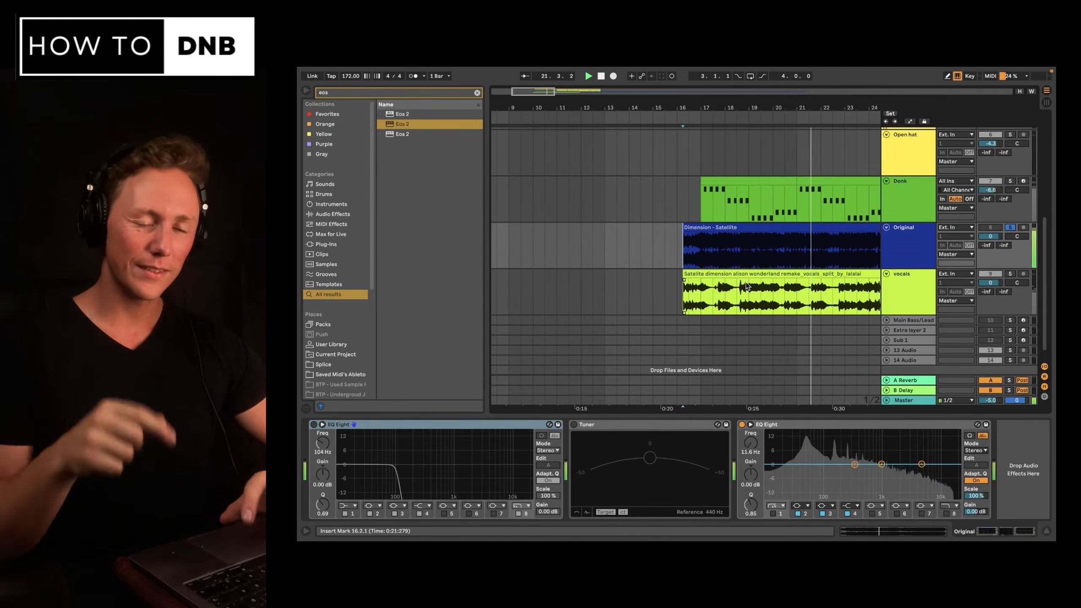
{"action": "key", "text": "space"}
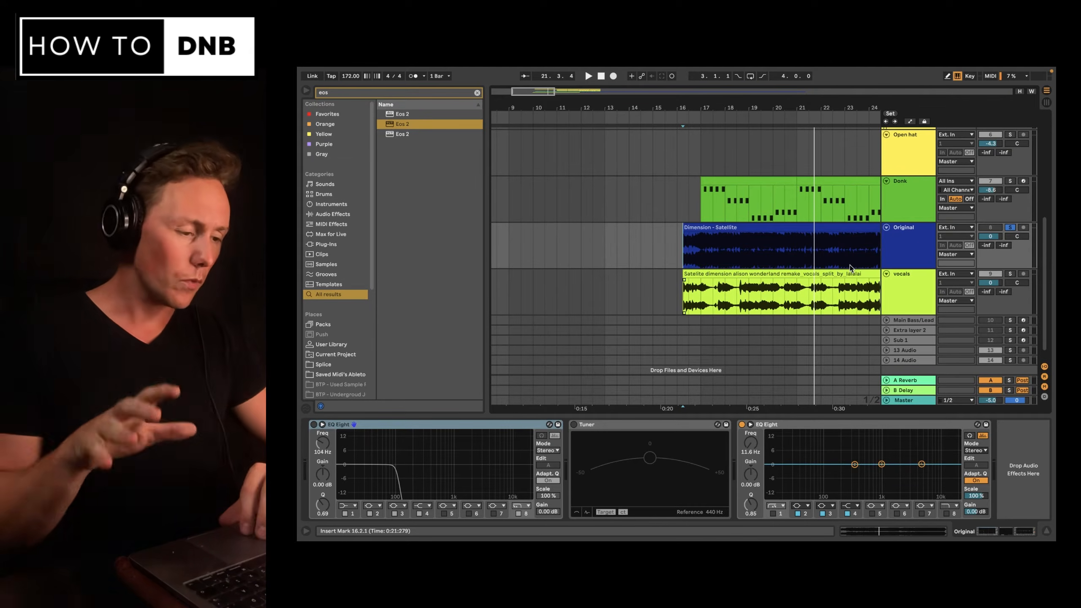
{"action": "scroll", "coordinate": [722, 286], "scroll_direction": "right", "scroll_amount": 6}
{"action": "scroll", "coordinate": [722, 286], "scroll_direction": "up", "scroll_amount": 2}
{"action": "left_click", "coordinate": [720, 287]}
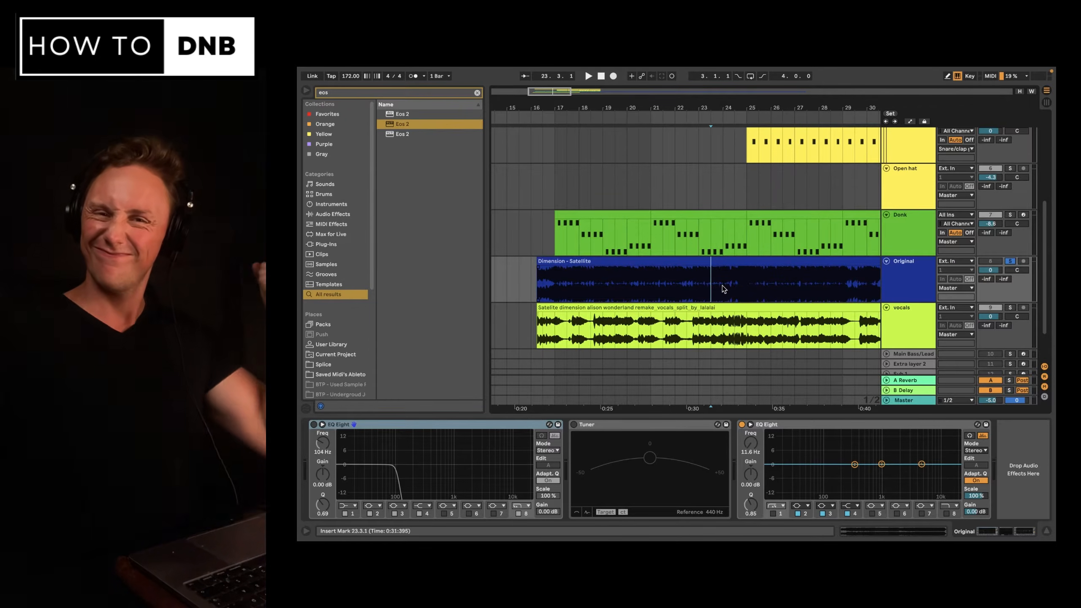
{"action": "left_click", "coordinate": [722, 289], "text": "shift"}
{"action": "key", "text": "space"}
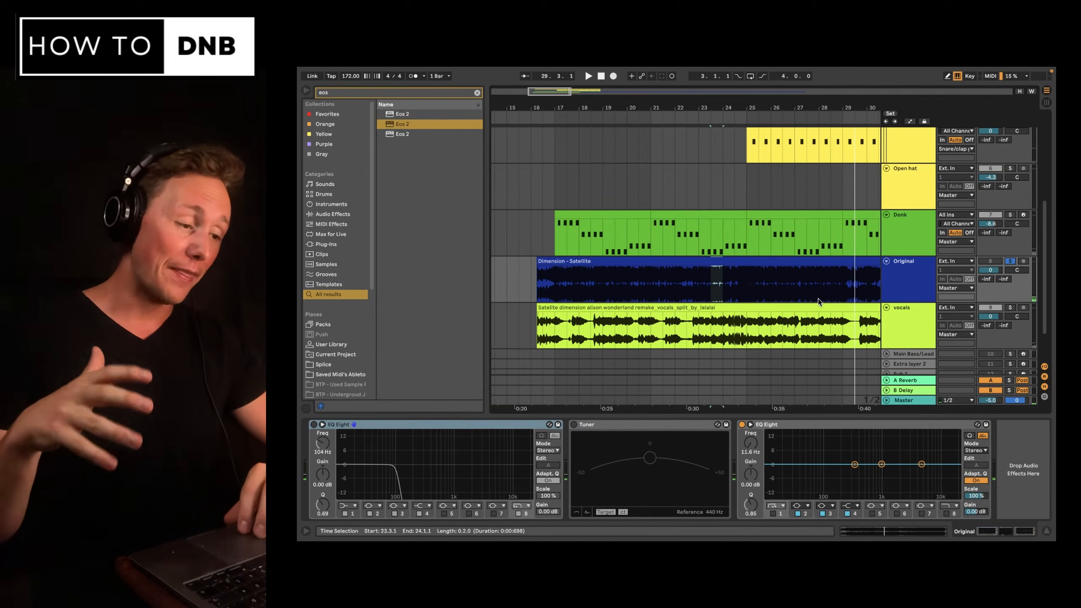
{"action": "scroll", "coordinate": [818, 299], "scroll_direction": "right", "scroll_amount": 3}
{"action": "scroll", "coordinate": [830, 255], "scroll_direction": "down", "scroll_amount": 2}
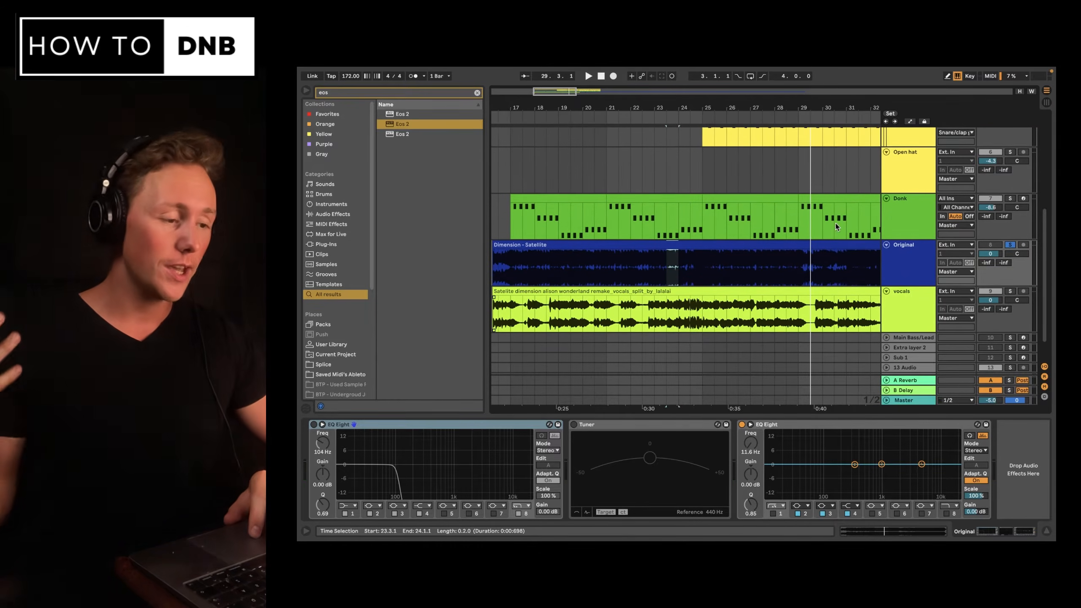
{"action": "left_click", "coordinate": [821, 184]}
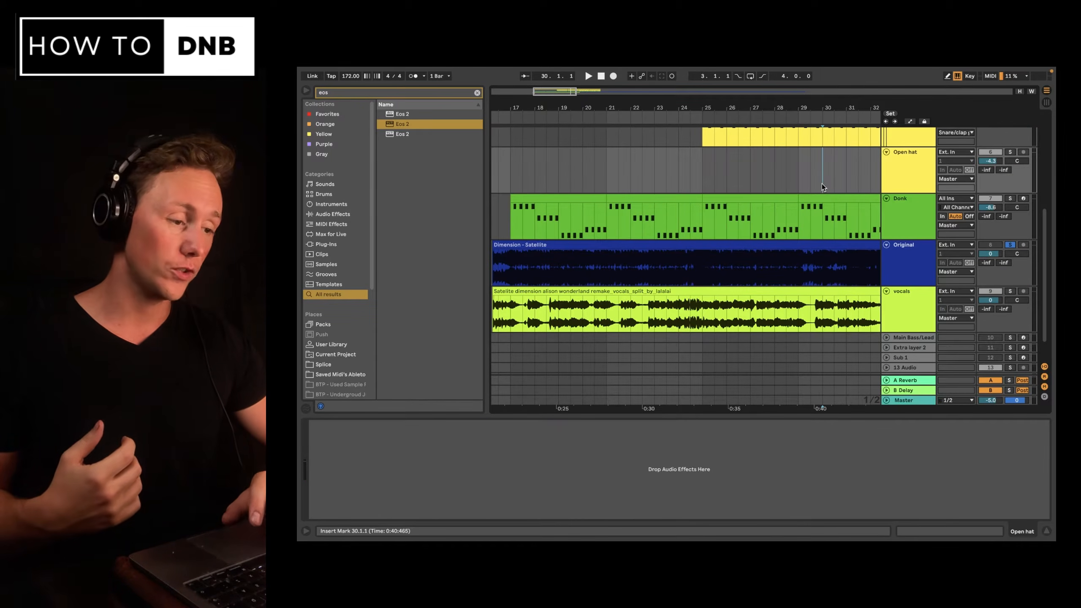
{"action": "key", "text": "space"}
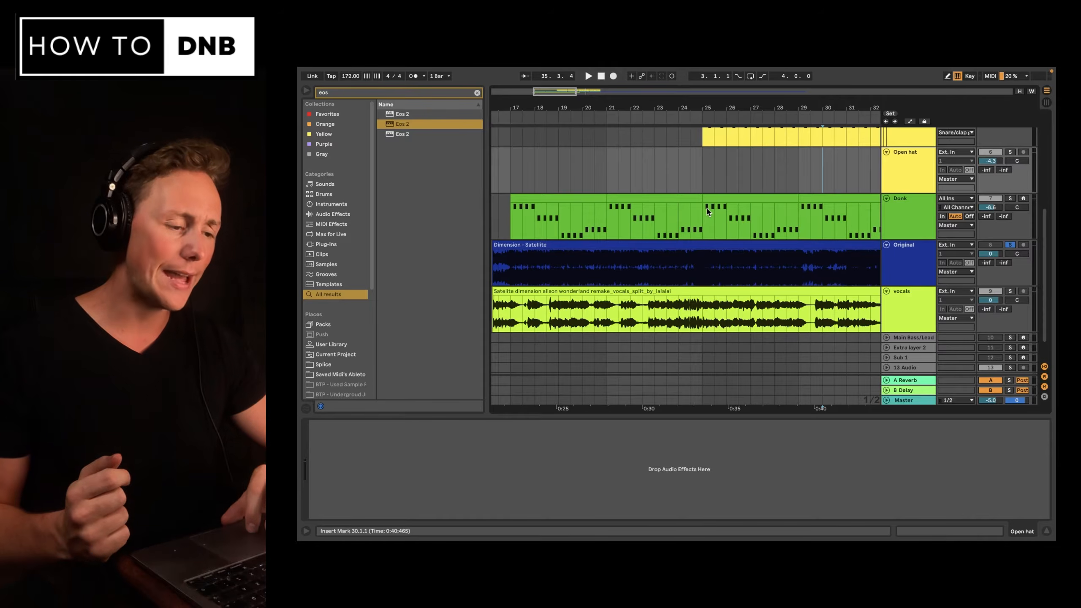
Open the snare MIDI clip and try shifting one snare note slightly earlier.
{"action": "scroll", "coordinate": [707, 208], "scroll_direction": "up", "scroll_amount": 3}
{"action": "double_click", "coordinate": [692, 214]}
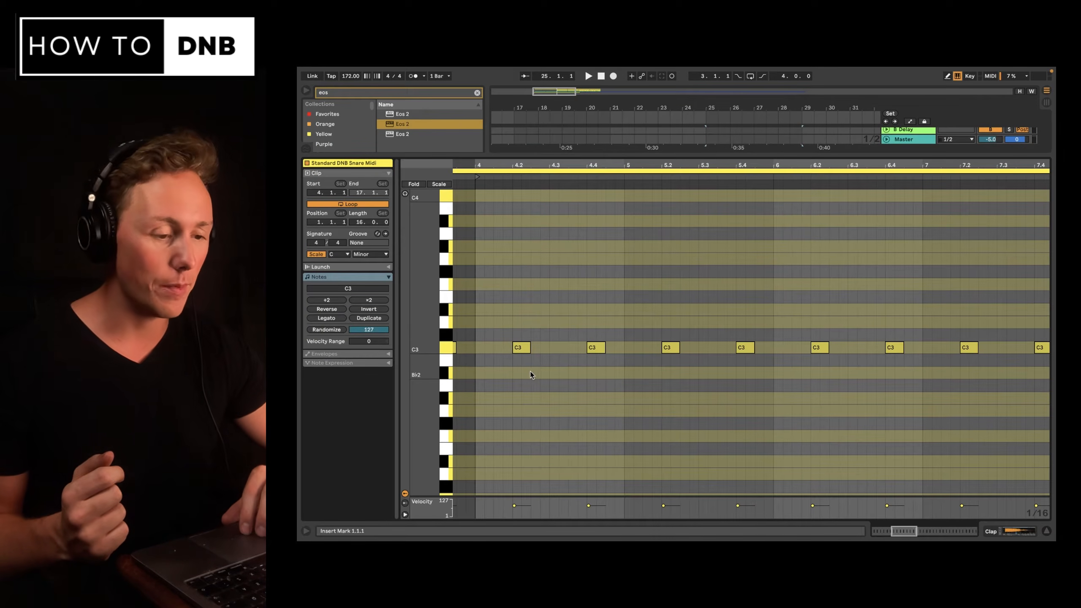
{"action": "scroll", "coordinate": [531, 371], "scroll_direction": "down", "scroll_amount": 2}
{"action": "scroll", "coordinate": [530, 371], "scroll_direction": "left", "scroll_amount": 2}
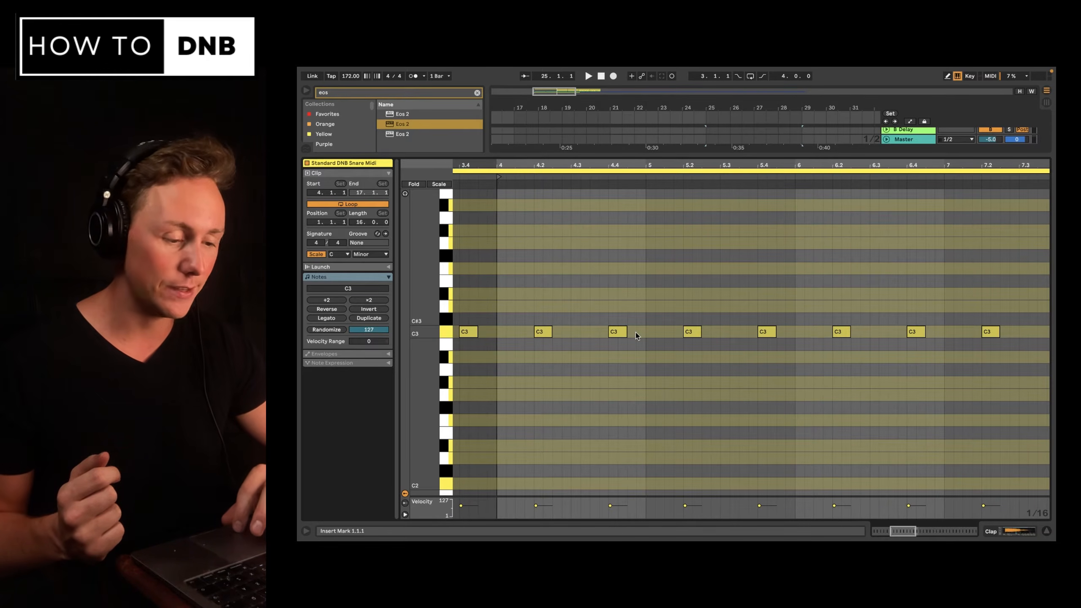
{"action": "left_click", "coordinate": [621, 333]}
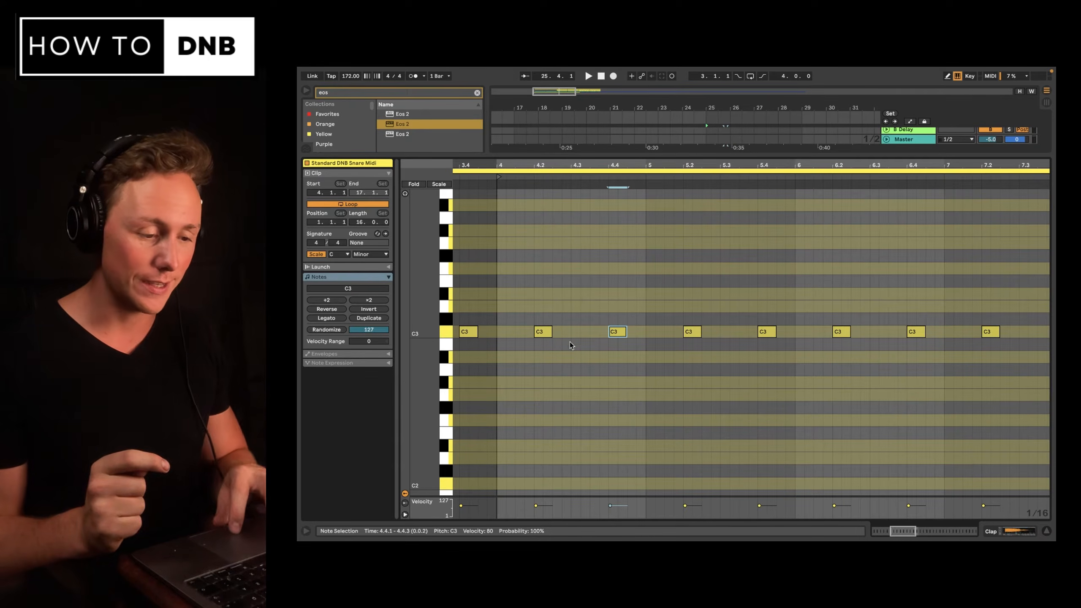
{"action": "left_click_drag", "start_coordinate": [616, 337], "coordinate": [592, 339]}
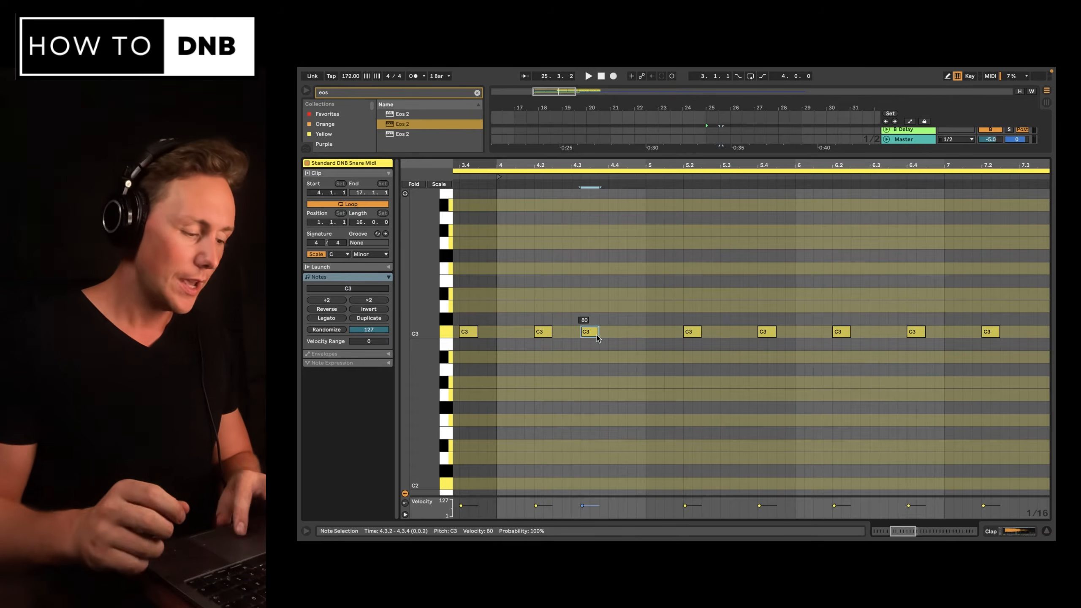
{"action": "key", "text": "ctrl+z"}
{"action": "left_click", "coordinate": [1015, 529]}
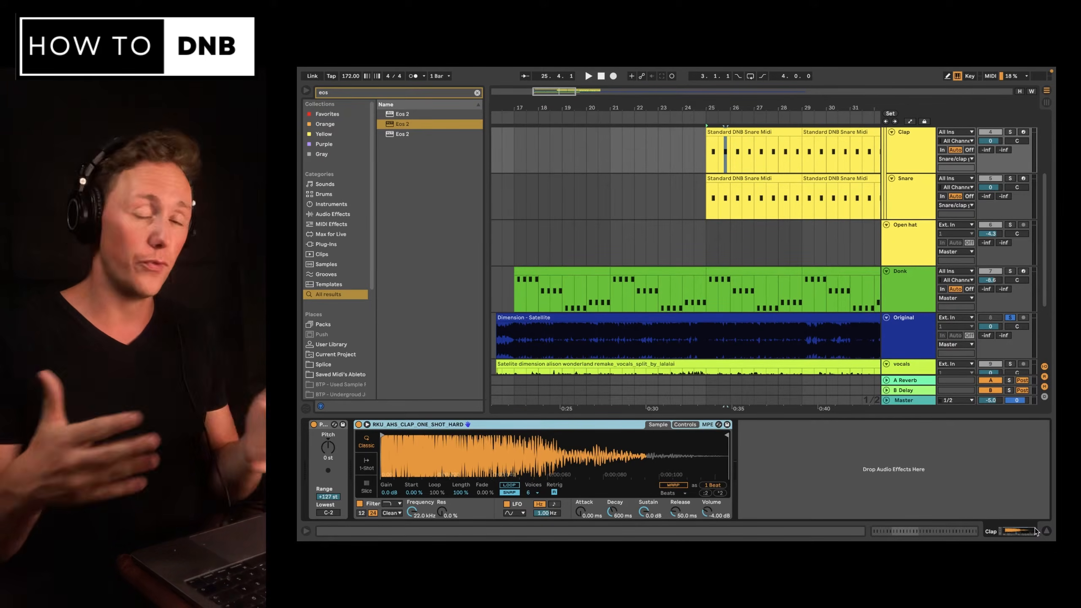
Open the kick MIDI clip and select its first few notes to inspect the pattern.
{"action": "scroll", "coordinate": [798, 275], "scroll_direction": "up", "scroll_amount": 2}
{"action": "scroll", "coordinate": [799, 275], "scroll_direction": "right", "scroll_amount": 2}
{"action": "left_click", "coordinate": [797, 292]}
{"action": "left_click", "coordinate": [798, 288]}
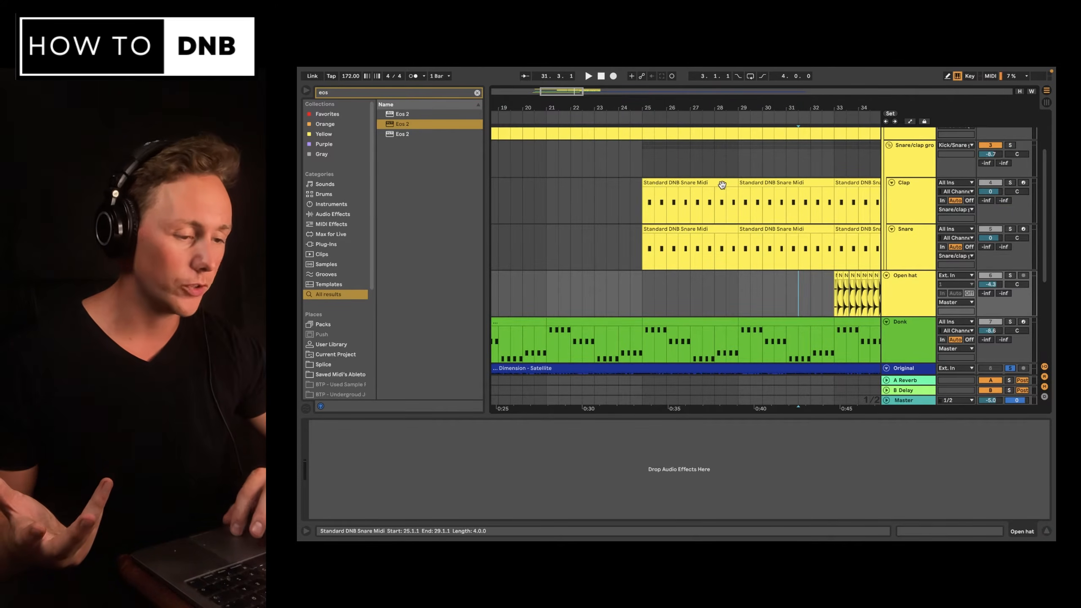
{"action": "double_click", "coordinate": [543, 165]}
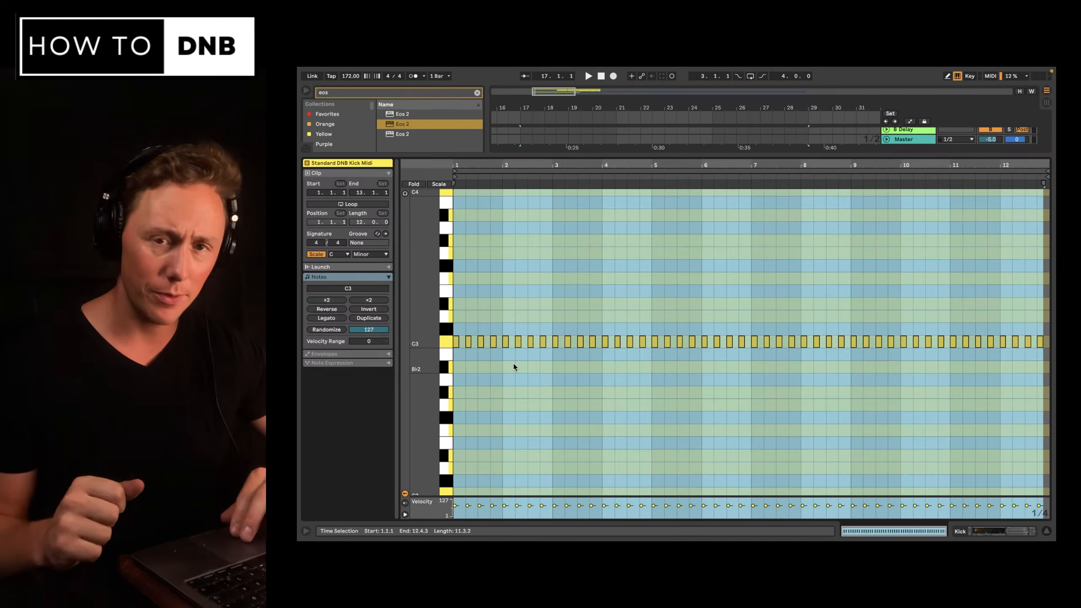
{"action": "scroll", "coordinate": [546, 374], "scroll_direction": "up", "scroll_amount": 5}
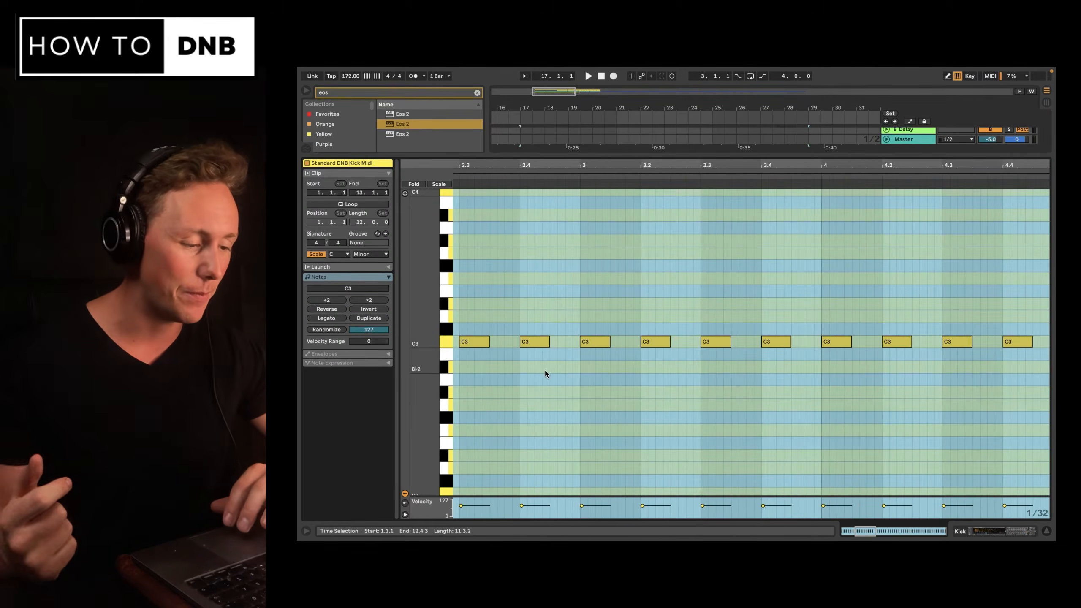
{"action": "scroll", "coordinate": [546, 374], "scroll_direction": "left", "scroll_amount": 5}
{"action": "left_click", "coordinate": [471, 333]}
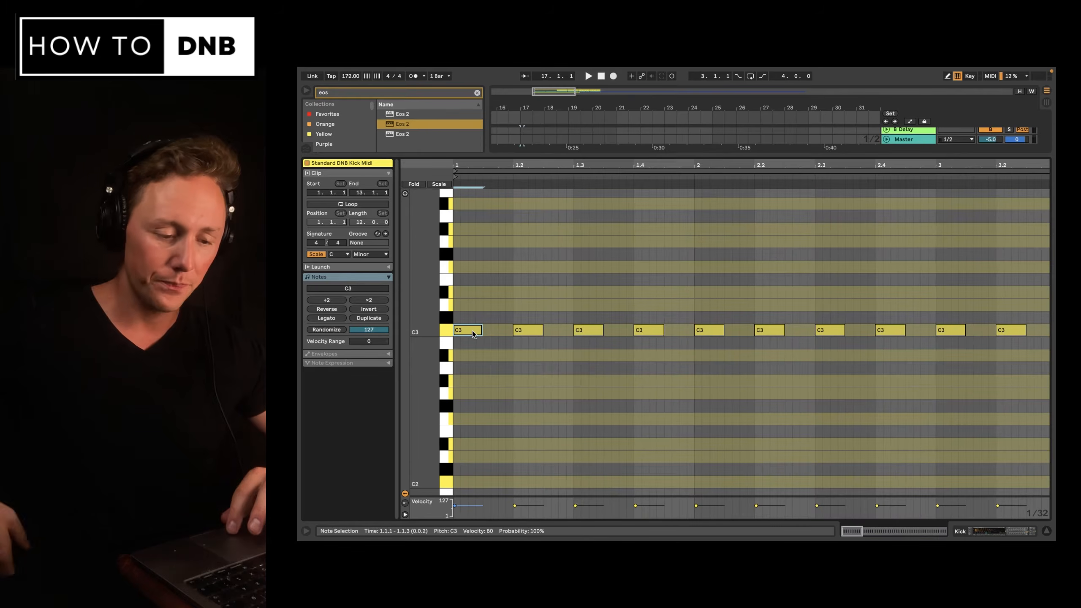
{"action": "left_click", "coordinate": [526, 330]}
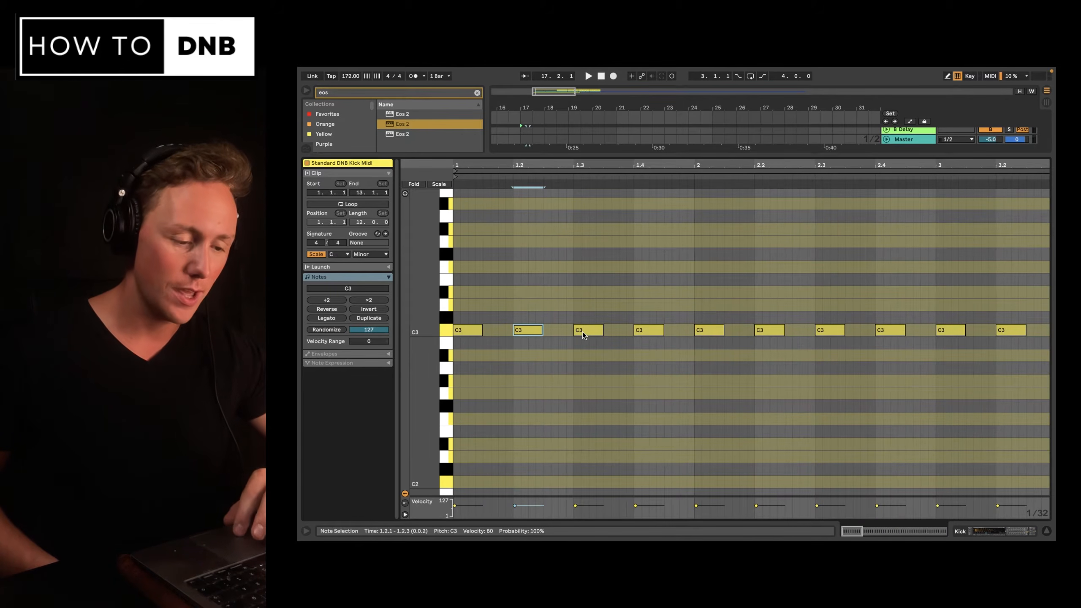
{"action": "left_click", "coordinate": [582, 331]}
{"action": "left_click", "coordinate": [658, 333]}
{"action": "key", "text": "super+alt+l"}
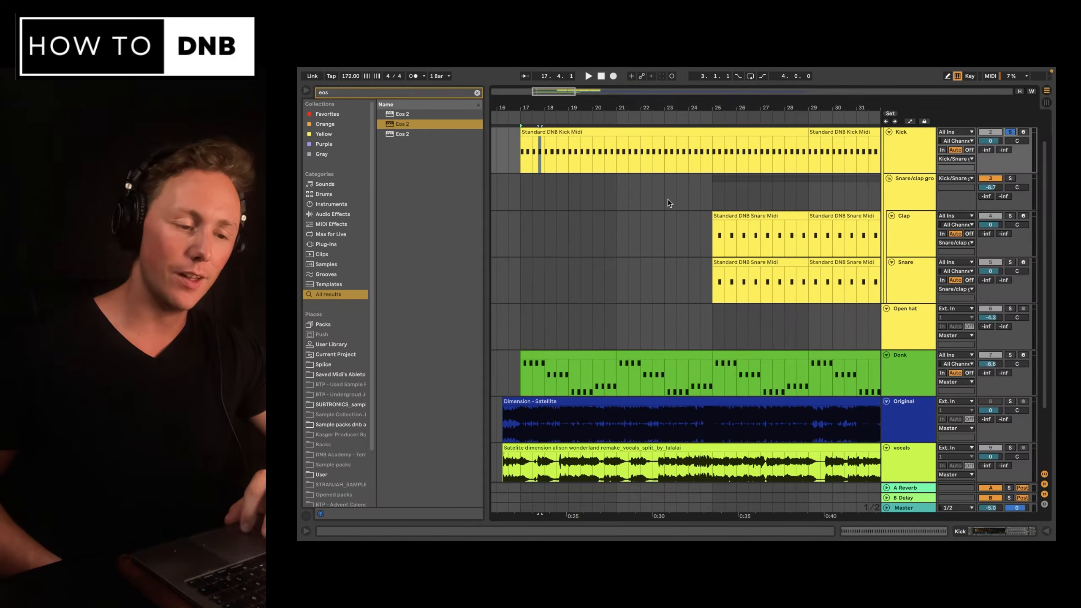
Play the arrangement from the start of the kick clip.
{"action": "left_click", "coordinate": [525, 157]}
{"action": "key", "text": "space"}
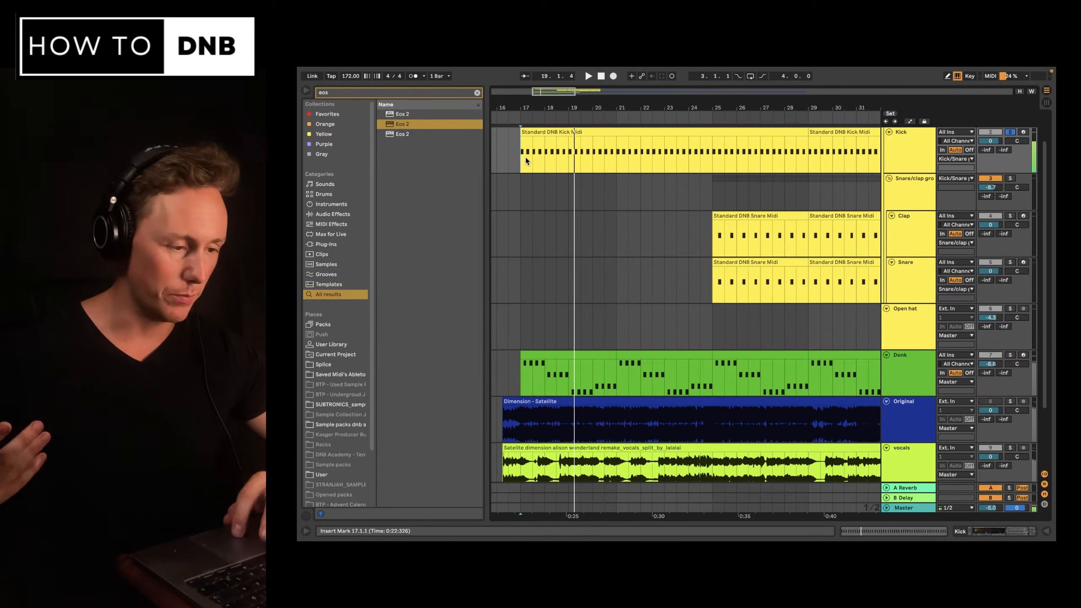
{"action": "key", "text": "space"}
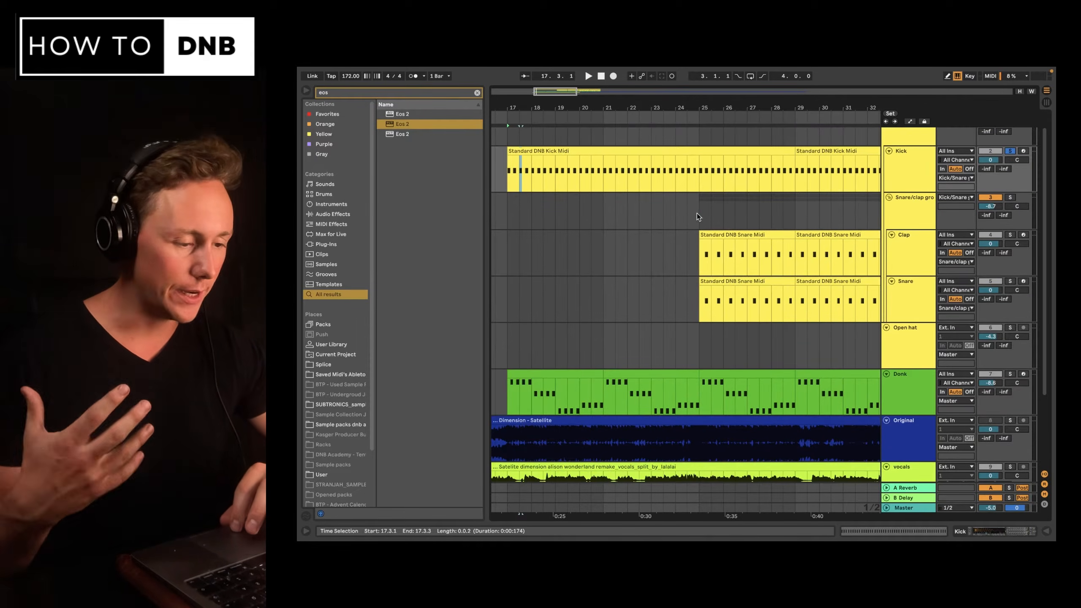
Deactivate the kick clip's hits at beats 25.2 and 25.4, where the snares land.
{"action": "left_click", "coordinate": [698, 212]}
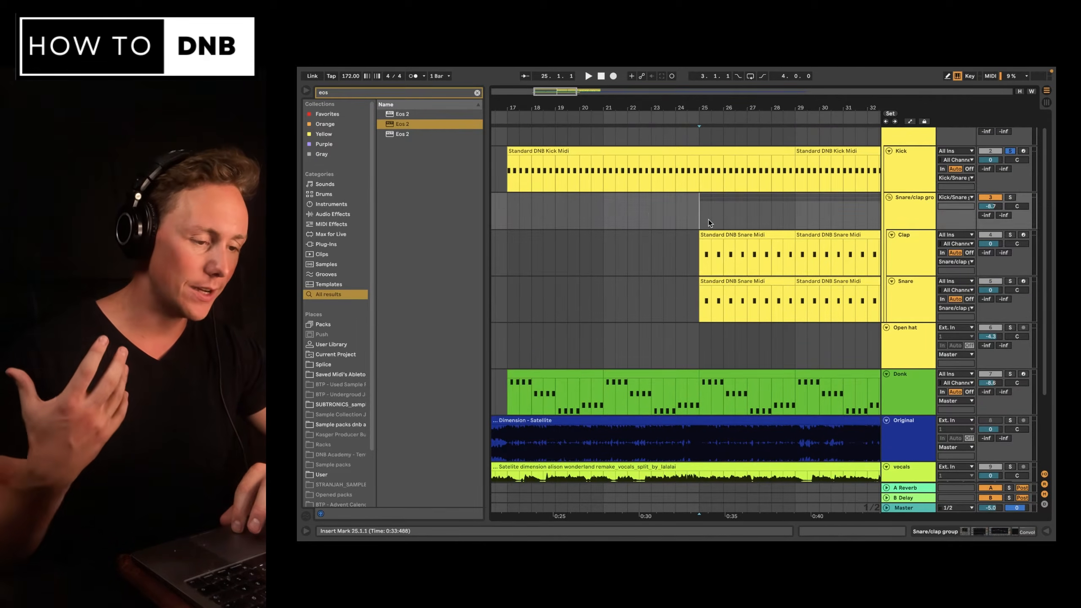
{"action": "scroll", "coordinate": [716, 238], "scroll_direction": "up", "scroll_amount": 10}
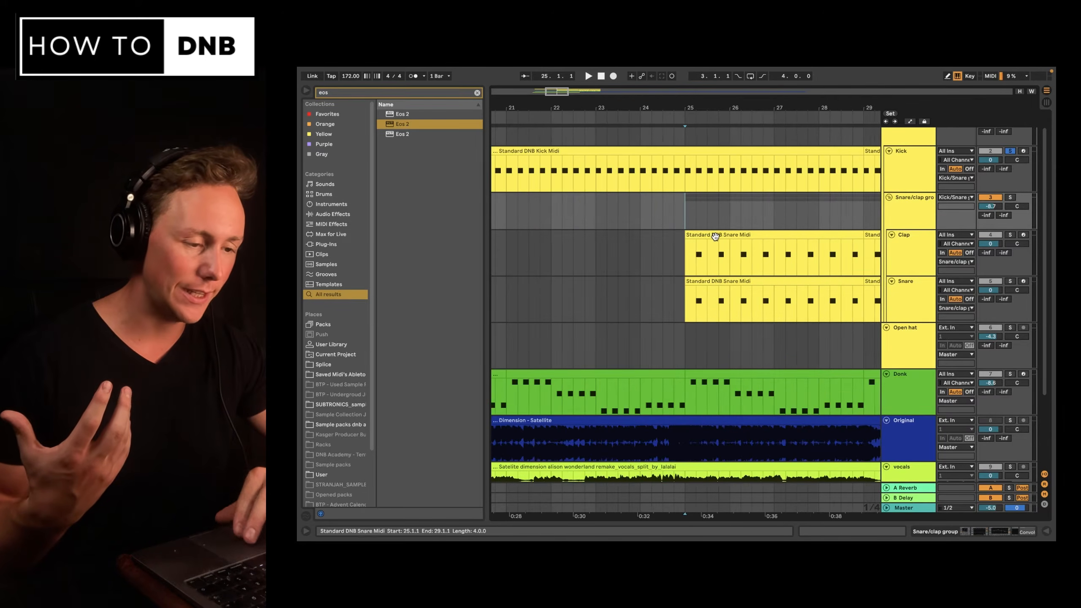
{"action": "scroll", "coordinate": [716, 240], "scroll_direction": "left", "scroll_amount": 5}
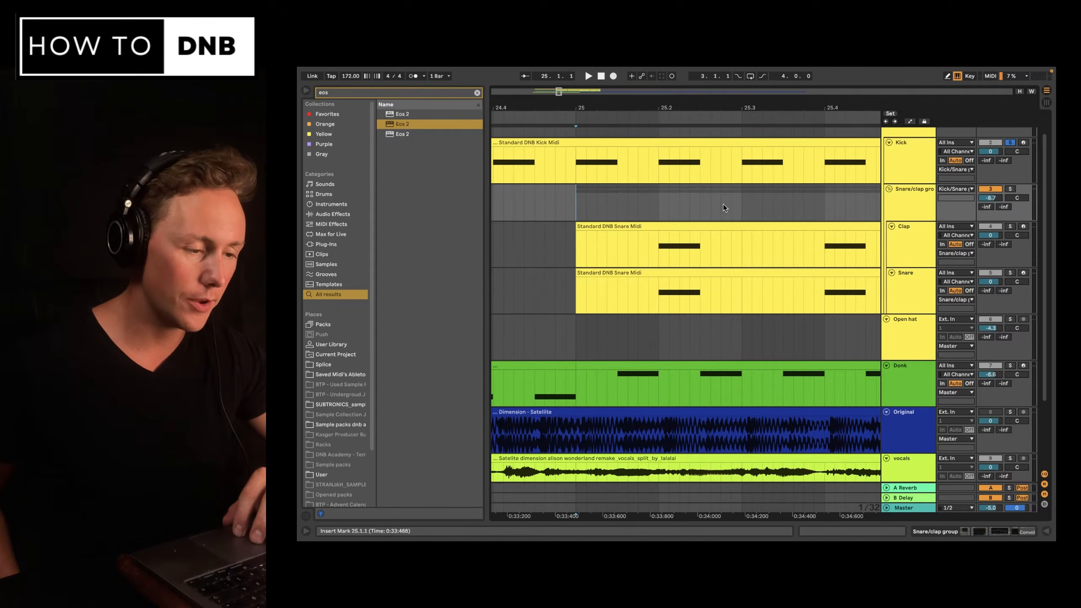
{"action": "left_click_drag", "start_coordinate": [668, 153], "coordinate": [701, 159]}
{"action": "left_click_drag", "start_coordinate": [867, 171], "coordinate": [689, 165]}
{"action": "left_click", "coordinate": [659, 246]}
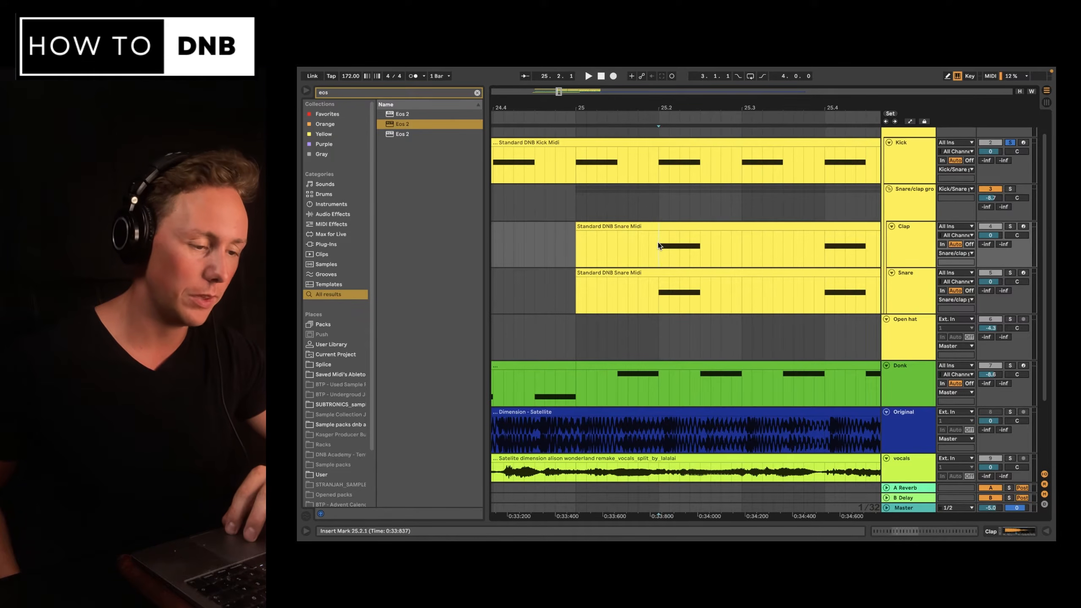
{"action": "left_click_drag", "start_coordinate": [659, 246], "coordinate": [704, 240]}
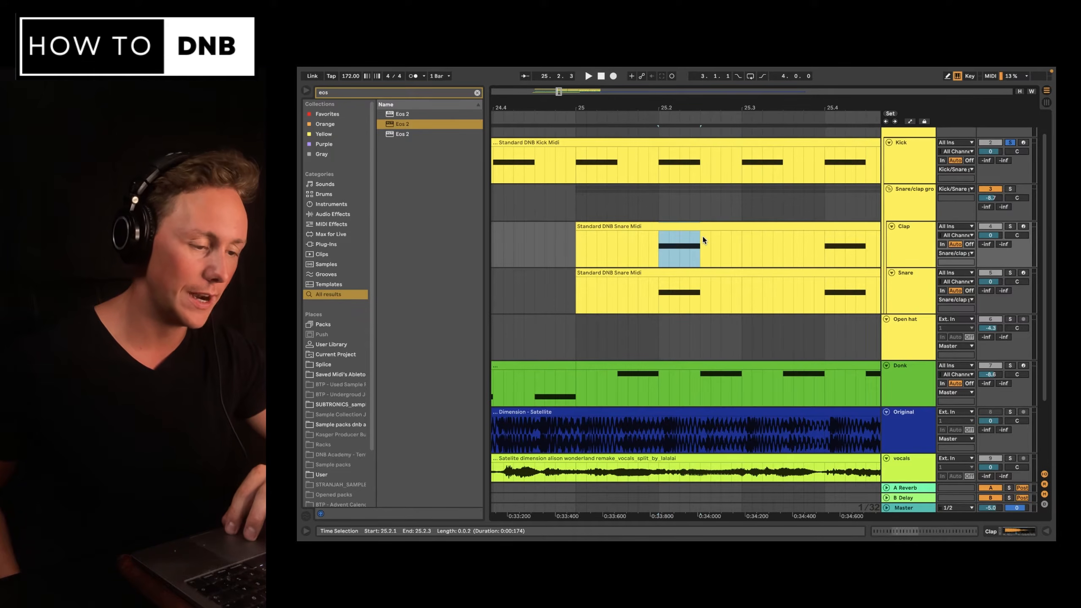
{"action": "left_click", "coordinate": [821, 243]}
{"action": "left_click_drag", "start_coordinate": [699, 167], "coordinate": [659, 146]}
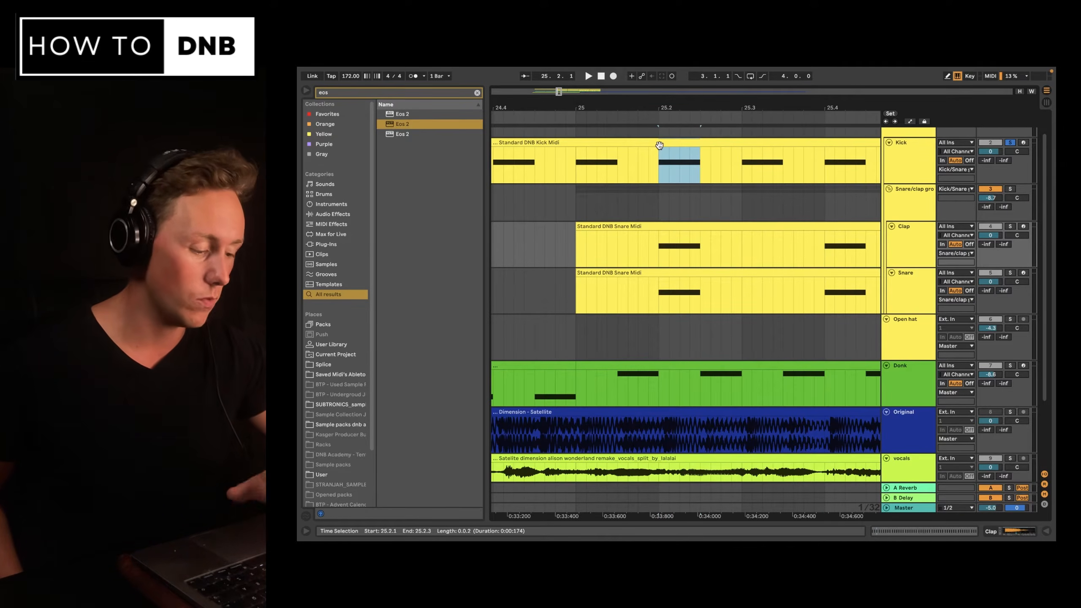
{"action": "key", "text": "0"}
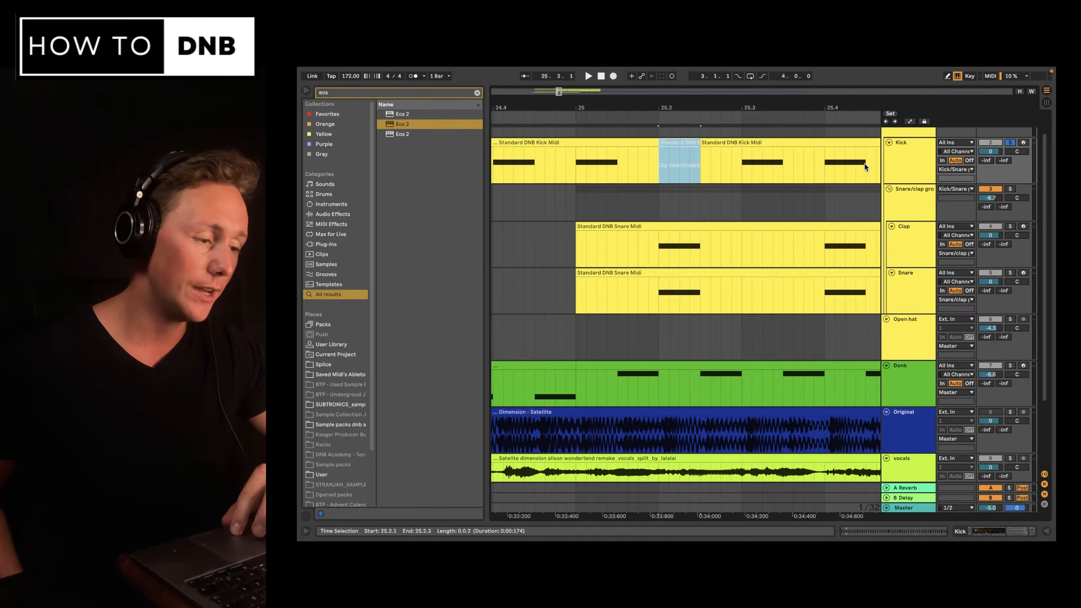
{"action": "left_click_drag", "start_coordinate": [865, 165], "coordinate": [824, 144]}
{"action": "key", "text": "0"}
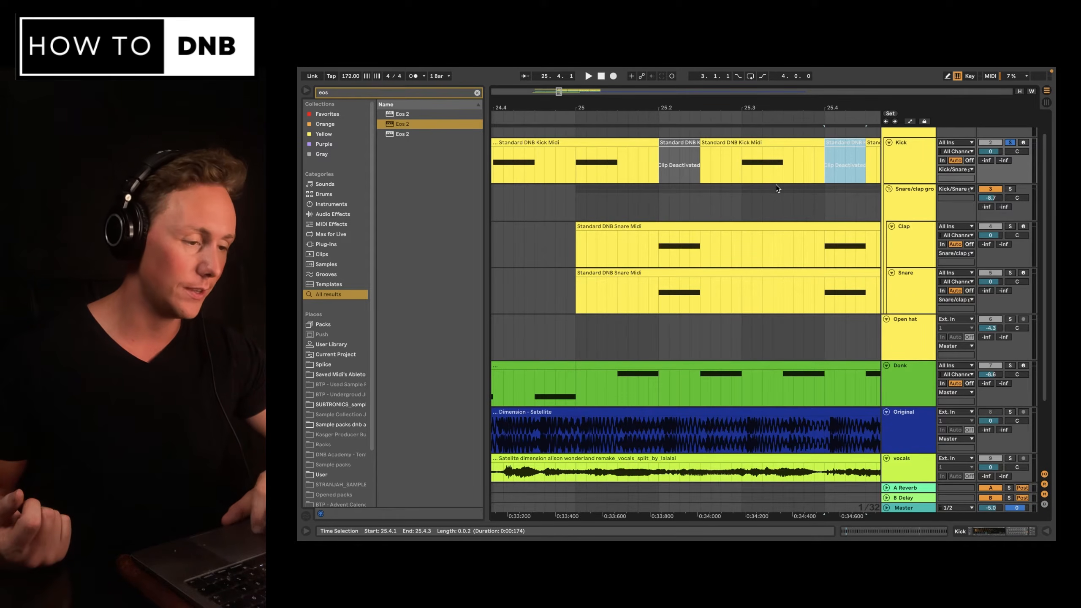
{"action": "scroll", "coordinate": [784, 219], "scroll_direction": "right", "scroll_amount": 2}
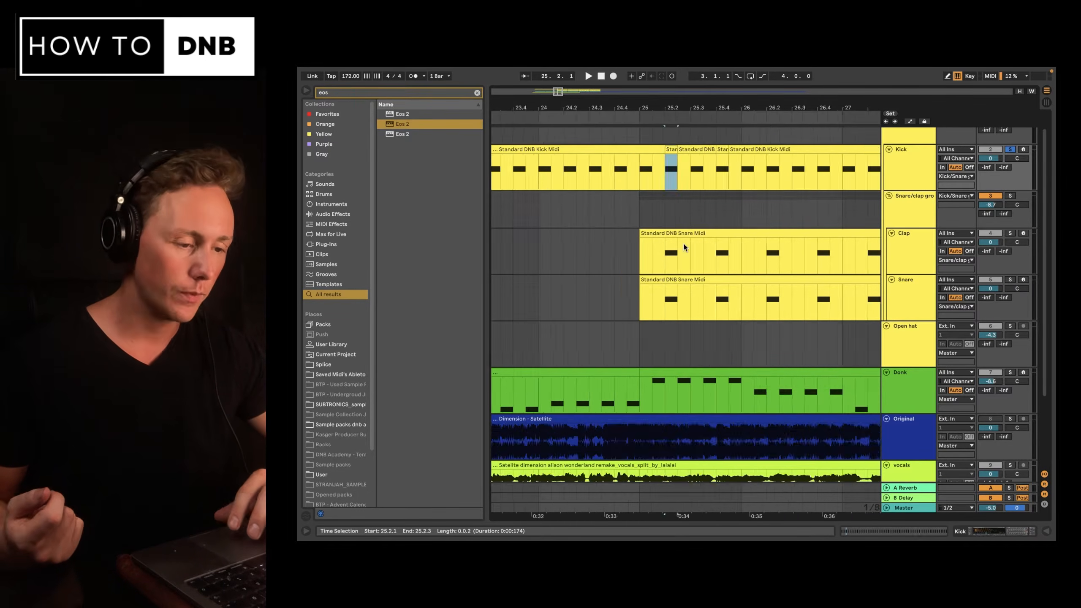
{"action": "scroll", "coordinate": [684, 243], "scroll_direction": "down", "scroll_amount": 2}
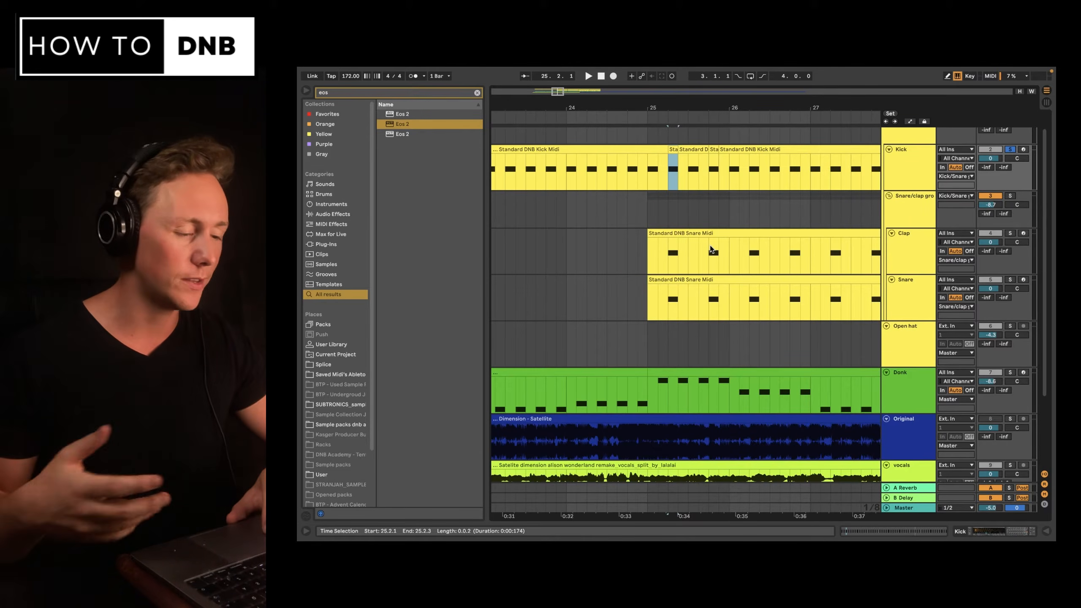
{"action": "left_click", "coordinate": [649, 258]}
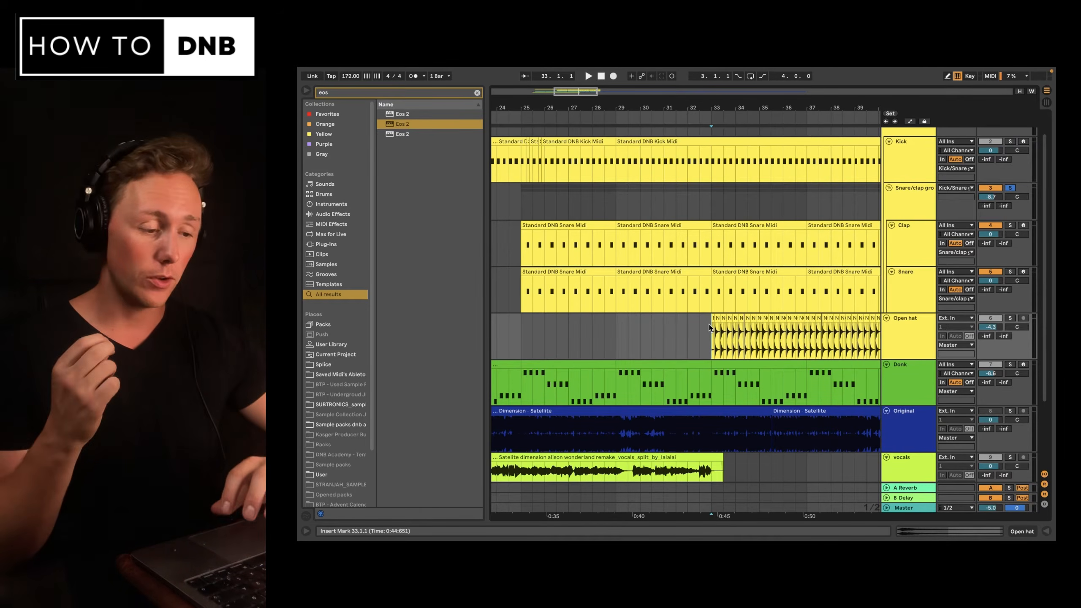
Solo the Open hat track and play it back.
{"action": "left_click", "coordinate": [1008, 318]}
{"action": "key", "text": "plus"}
{"action": "key", "text": "plus"}
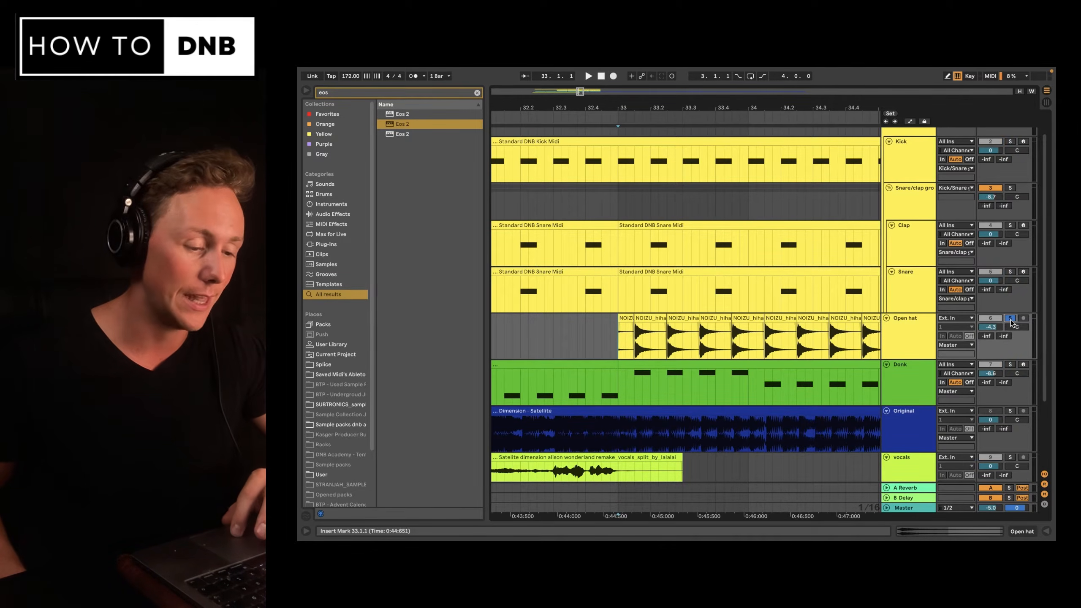
{"action": "key", "text": "space"}
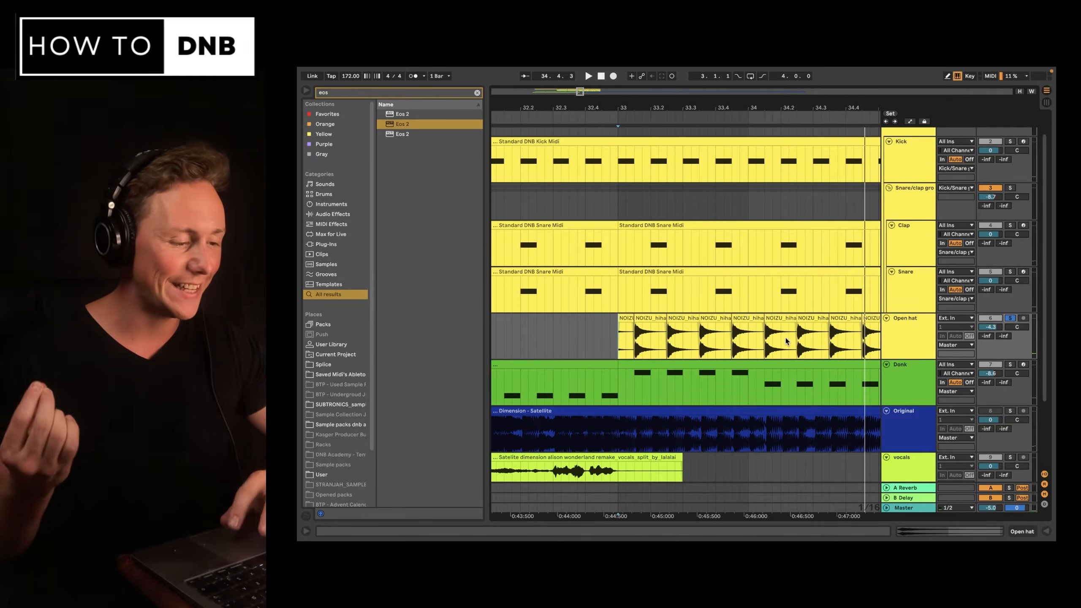
{"action": "scroll", "coordinate": [727, 268], "scroll_direction": "left", "scroll_amount": 3}
{"action": "scroll", "coordinate": [726, 267], "scroll_direction": "up", "scroll_amount": 1}
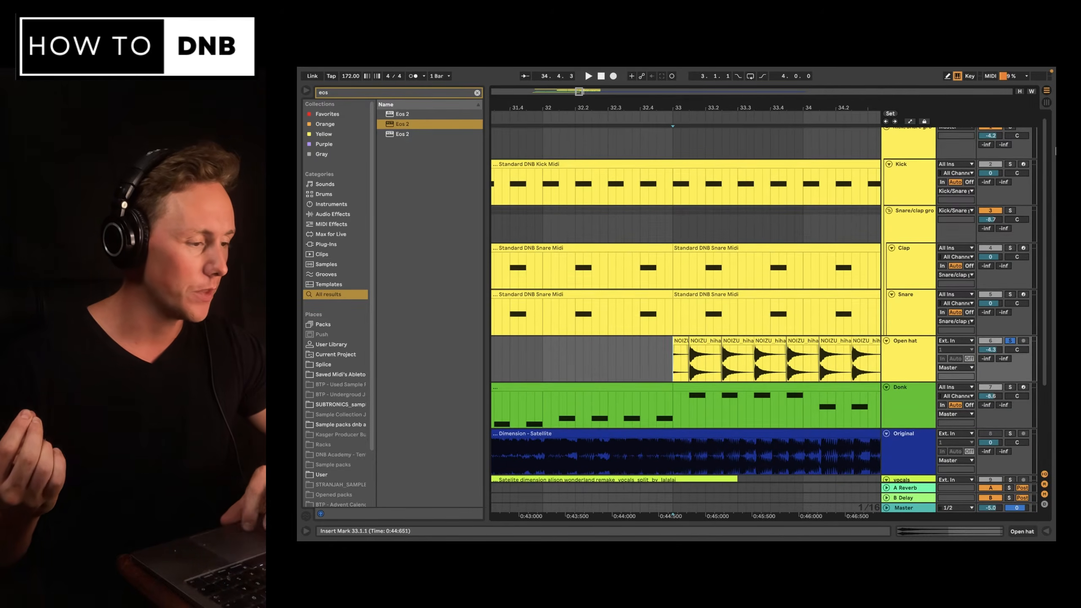
Zoom out and play the arrangement from bar 17.
{"action": "left_click_drag", "start_coordinate": [1044, 158], "coordinate": [1044, 151]}
{"action": "left_click", "coordinate": [1010, 132]}
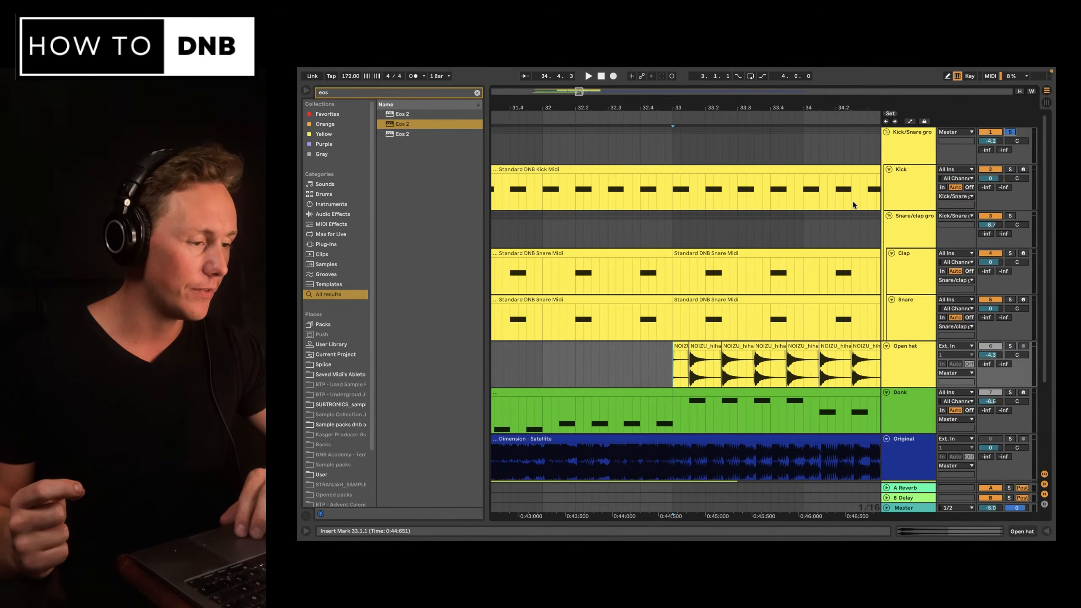
{"action": "scroll", "coordinate": [853, 205], "scroll_direction": "down", "scroll_amount": 2}
{"action": "scroll", "coordinate": [853, 204], "scroll_direction": "left", "scroll_amount": 10}
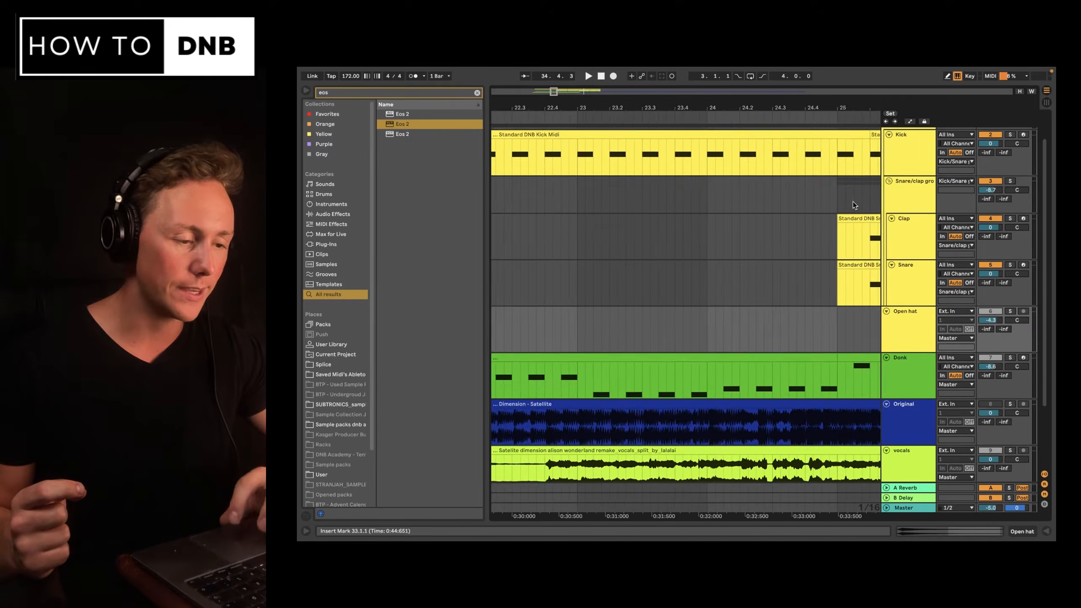
{"action": "key", "text": "minus"}
{"action": "left_click", "coordinate": [728, 197]}
{"action": "key", "text": "space"}
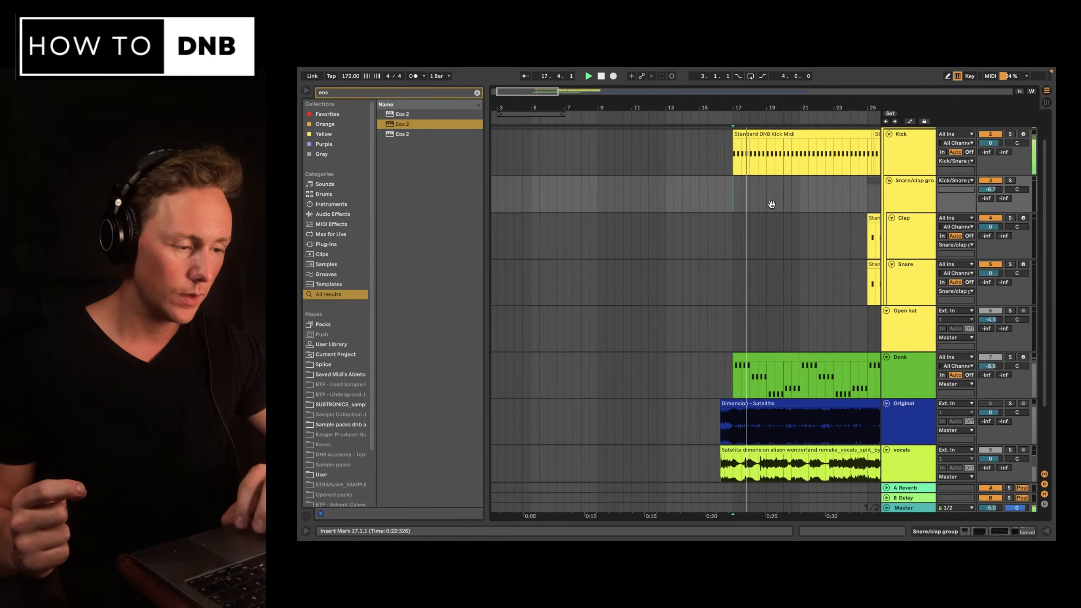
Play the arrangement from bar 25, where the clap and snare clips begin.
{"action": "scroll", "coordinate": [771, 204], "scroll_direction": "right", "scroll_amount": 6}
{"action": "scroll", "coordinate": [772, 204], "scroll_direction": "down", "scroll_amount": 1}
{"action": "left_click", "coordinate": [763, 188]}
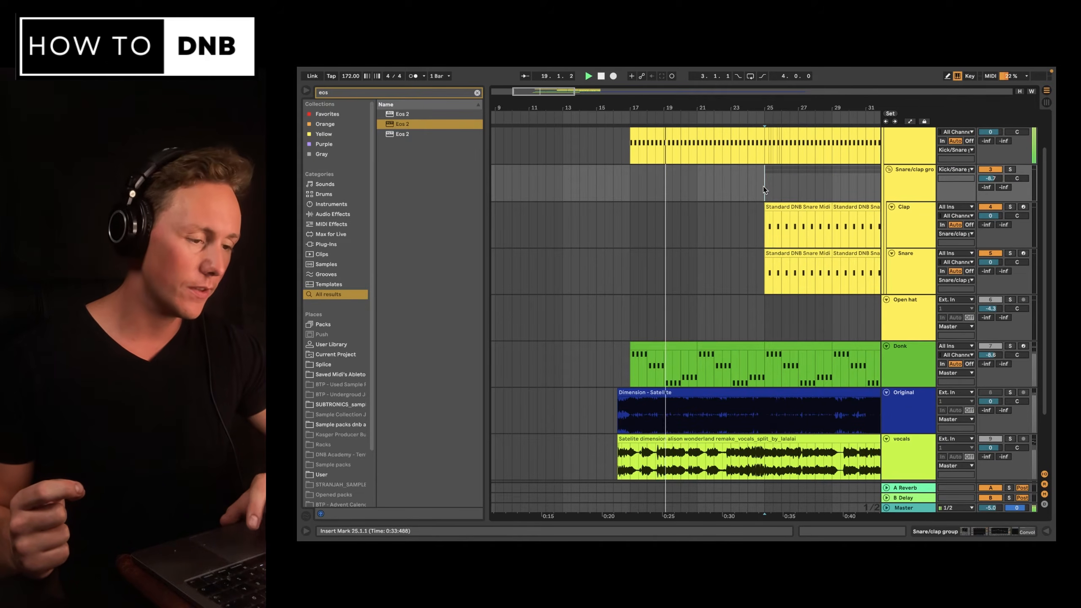
{"action": "key", "text": "space"}
{"action": "key", "text": "space"}
Solo the Open hat track during playback and unsolo it again.
{"action": "scroll", "coordinate": [763, 188], "scroll_direction": "right", "scroll_amount": 4}
{"action": "scroll", "coordinate": [763, 188], "scroll_direction": "up", "scroll_amount": 1}
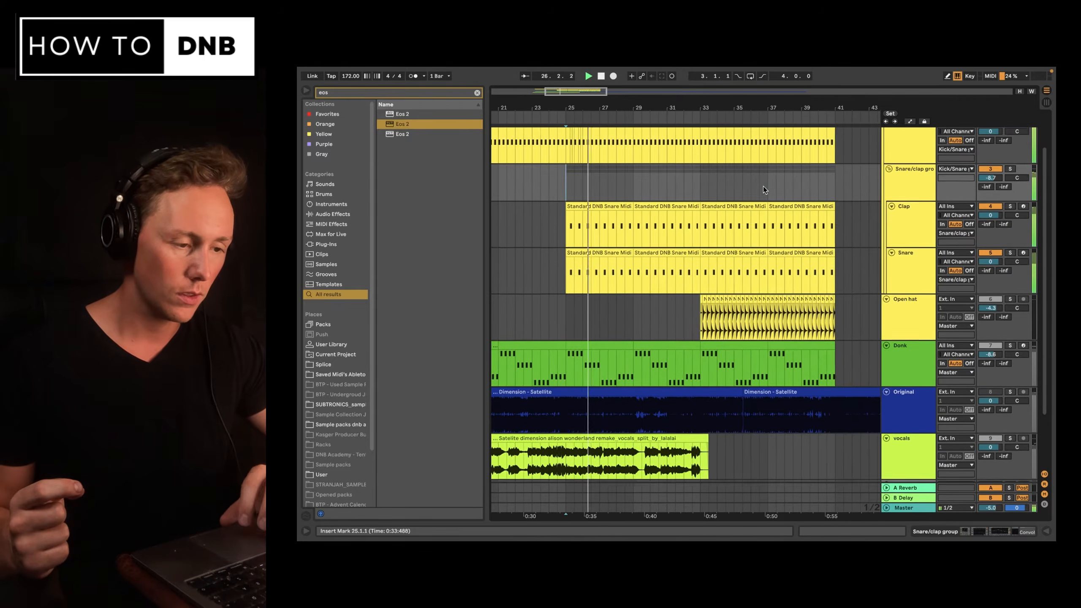
{"action": "left_click", "coordinate": [1014, 296]}
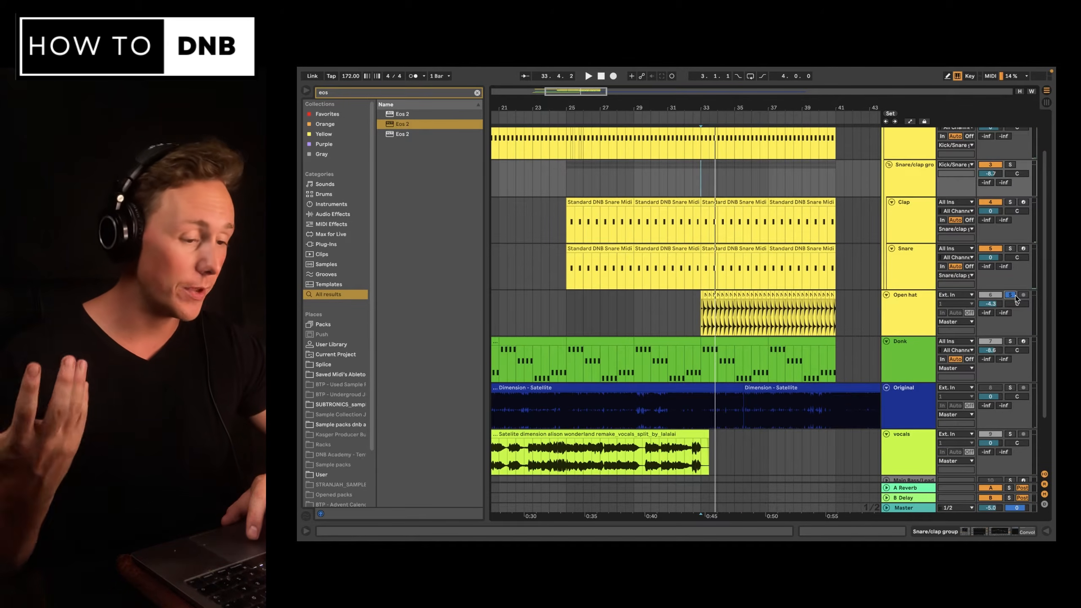
{"action": "key", "text": "space"}
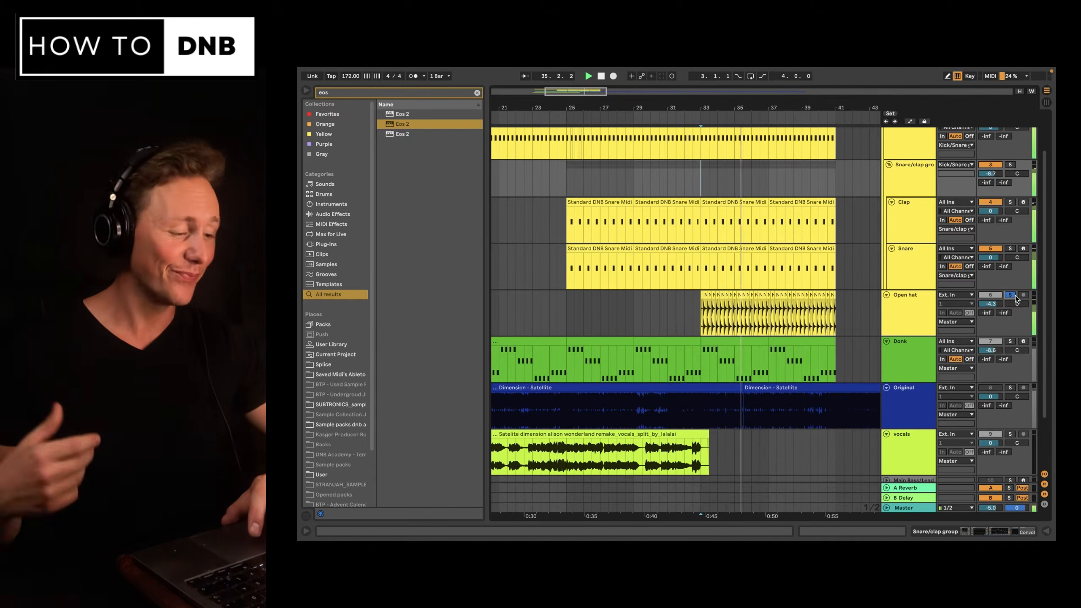
{"action": "left_click", "coordinate": [1015, 295]}
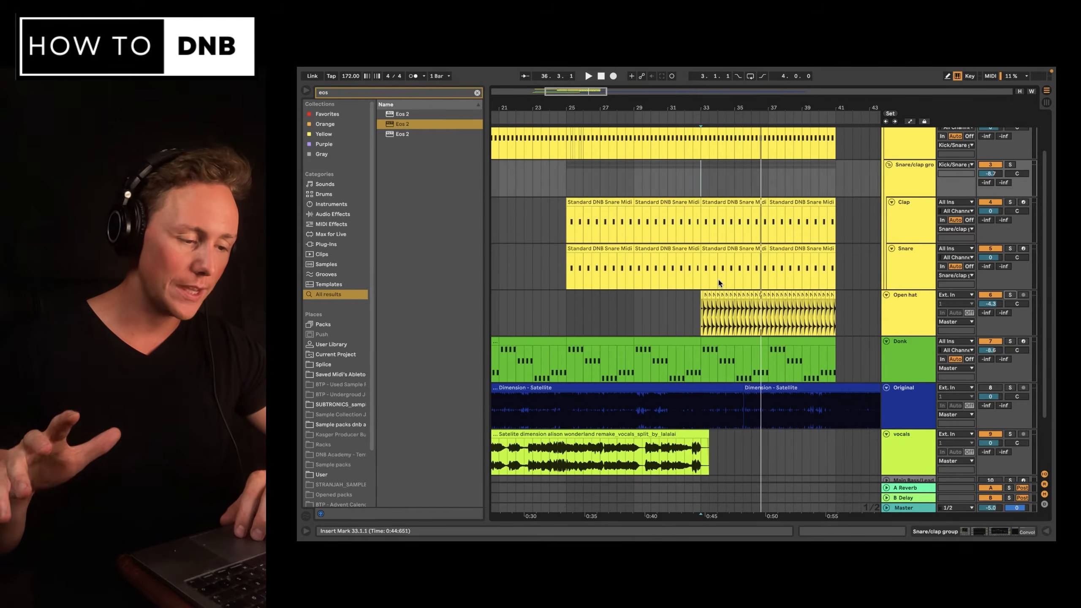
Play the arrangement from the start of the Donk clip at bar 17.
{"action": "scroll", "coordinate": [718, 280], "scroll_direction": "left", "scroll_amount": 3}
{"action": "scroll", "coordinate": [718, 280], "scroll_direction": "down", "scroll_amount": 1}
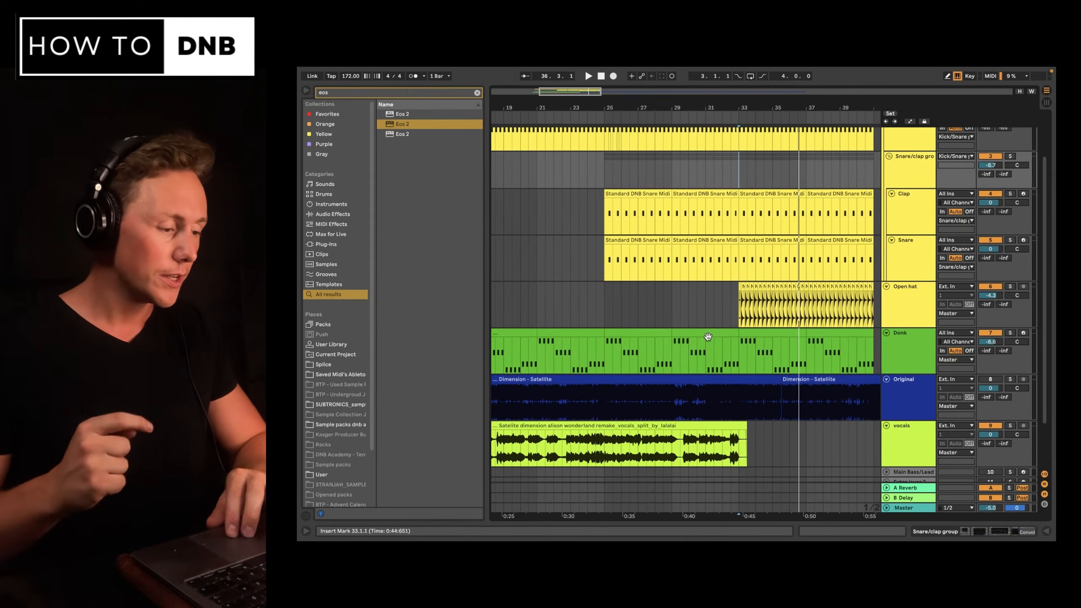
{"action": "scroll", "coordinate": [708, 337], "scroll_direction": "left", "scroll_amount": 6}
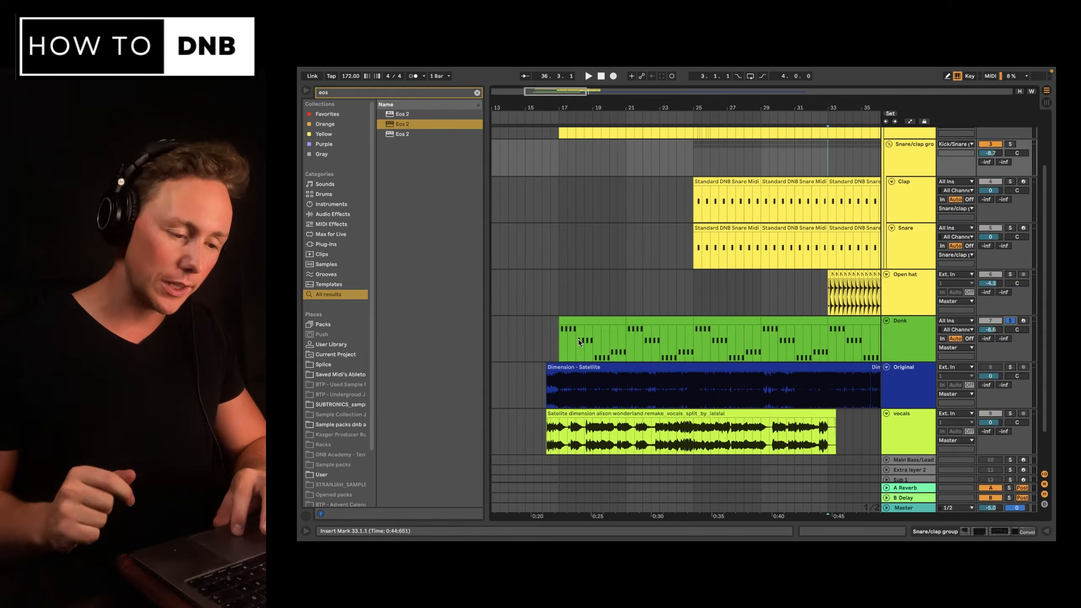
{"action": "left_click", "coordinate": [561, 337]}
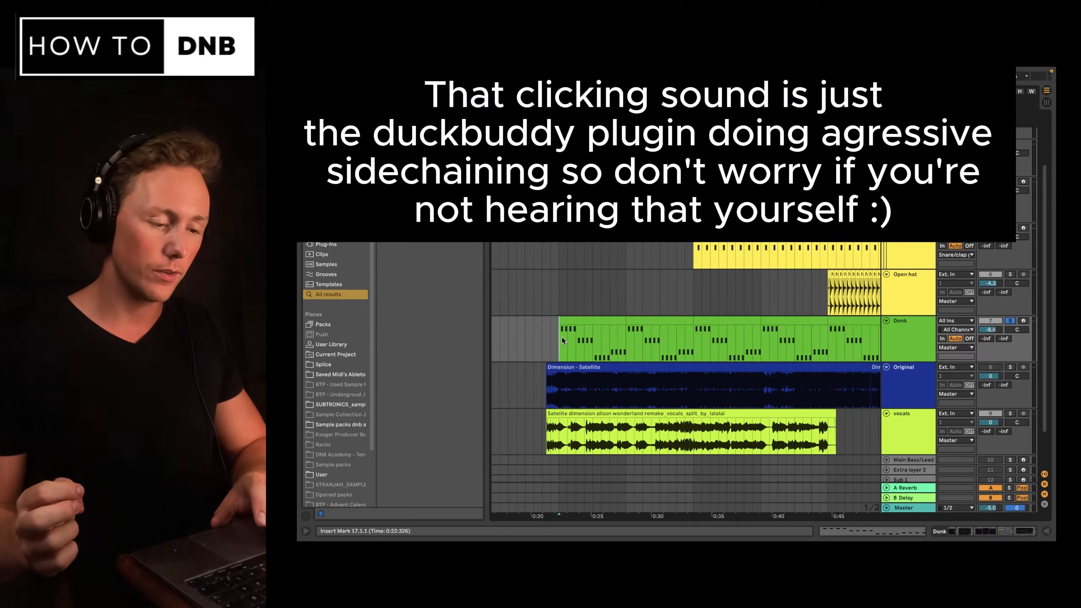
{"action": "key", "text": "space"}
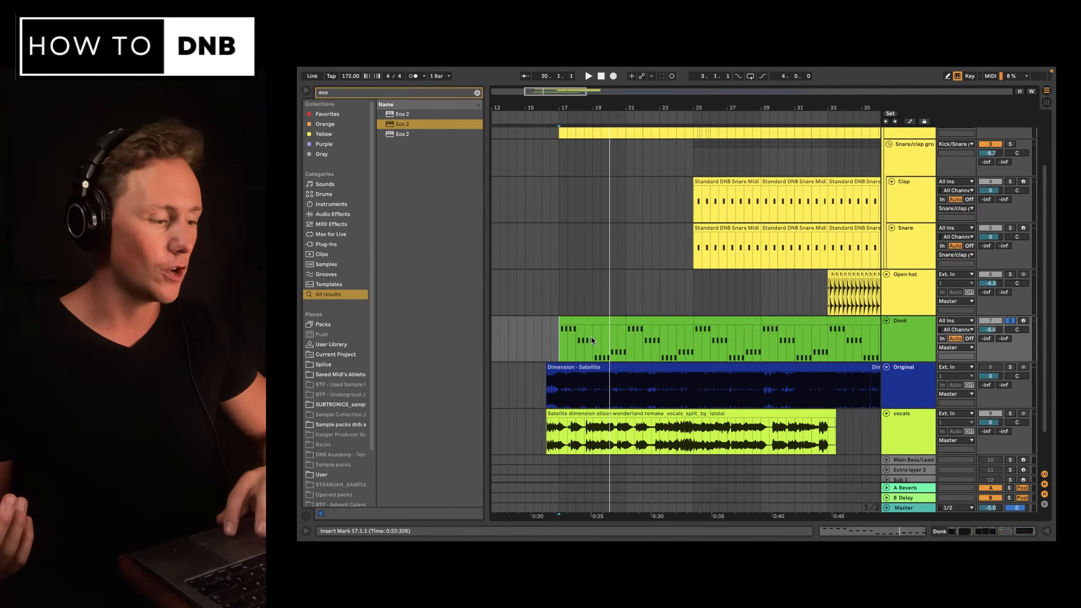
Zoom in on bar 17 and play the arrangement from there.
{"action": "scroll", "coordinate": [620, 255], "scroll_direction": "up", "scroll_amount": 3}
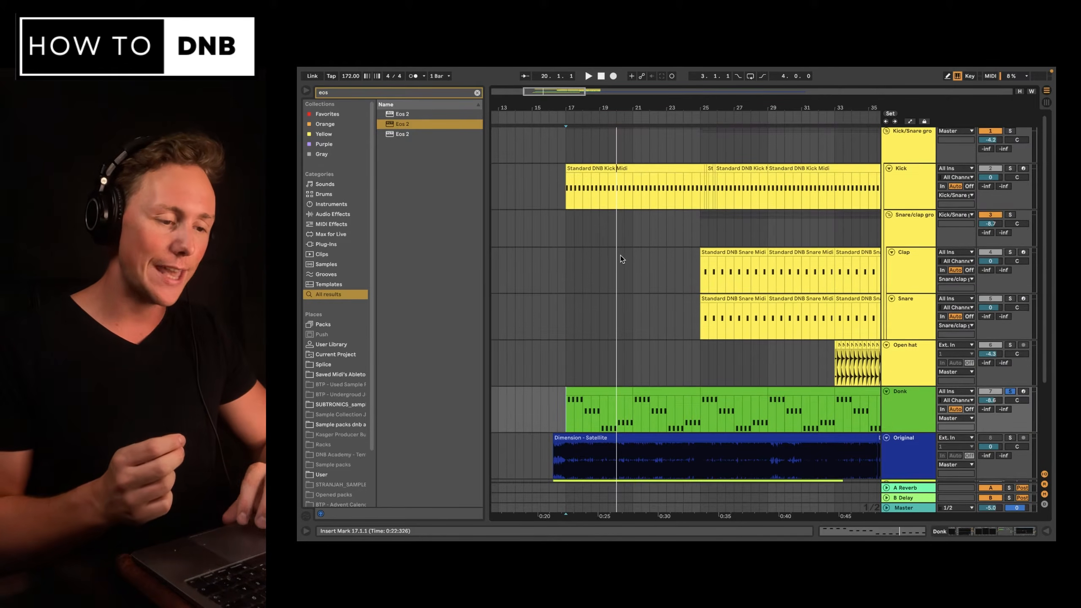
{"action": "scroll", "coordinate": [619, 255], "scroll_direction": "down", "scroll_amount": 1}
{"action": "scroll", "coordinate": [563, 193], "scroll_direction": "up", "scroll_amount": 10}
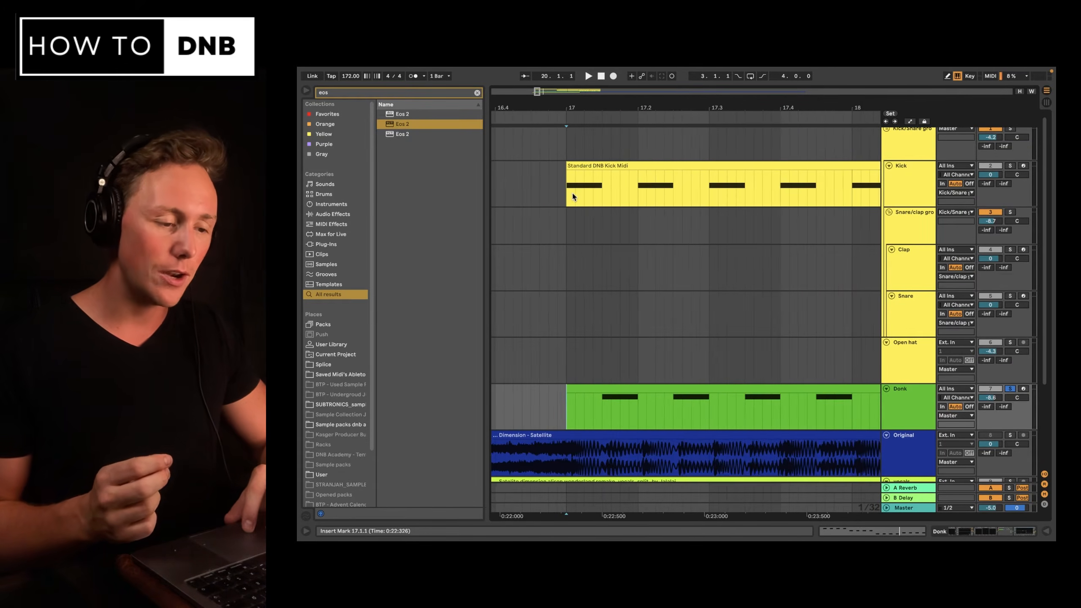
{"action": "scroll", "coordinate": [573, 194], "scroll_direction": "down", "scroll_amount": 1}
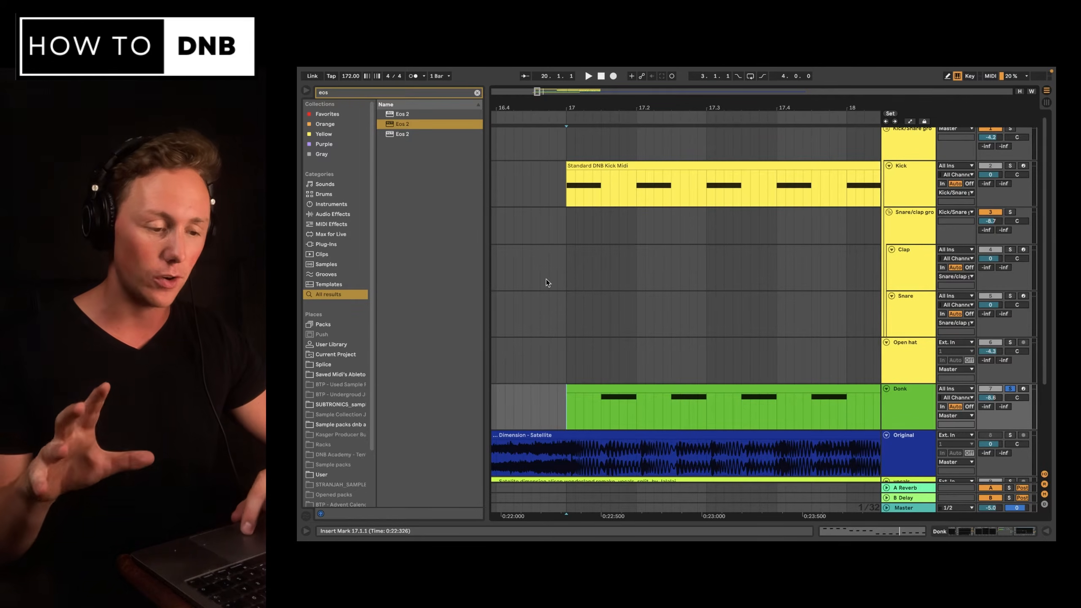
{"action": "left_click", "coordinate": [579, 277]}
{"action": "key", "text": "space"}
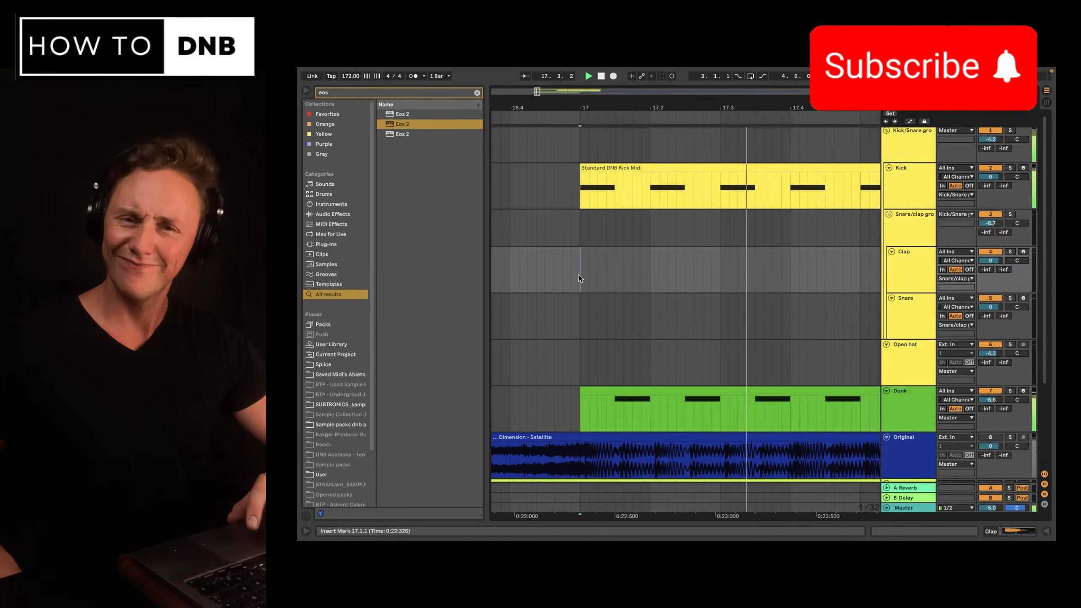
Open the Donk MIDI clip to examine its notes, then return to the arrangement.
{"action": "scroll", "coordinate": [578, 275], "scroll_direction": "right", "scroll_amount": 2}
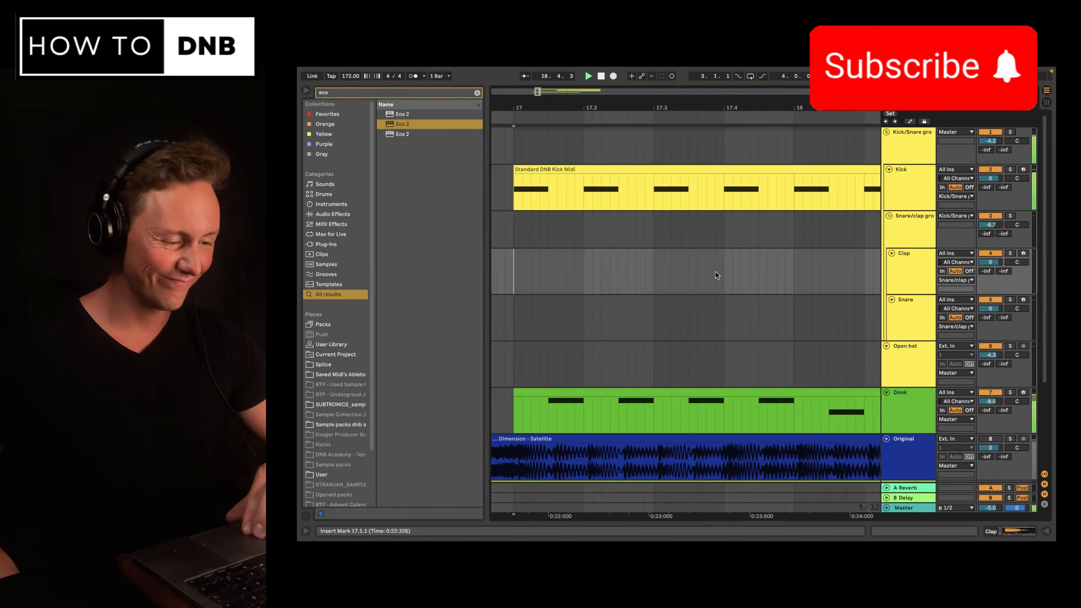
{"action": "scroll", "coordinate": [715, 272], "scroll_direction": "down", "scroll_amount": 5}
{"action": "scroll", "coordinate": [770, 273], "scroll_direction": "right", "scroll_amount": 1}
{"action": "scroll", "coordinate": [826, 286], "scroll_direction": "down", "scroll_amount": 3}
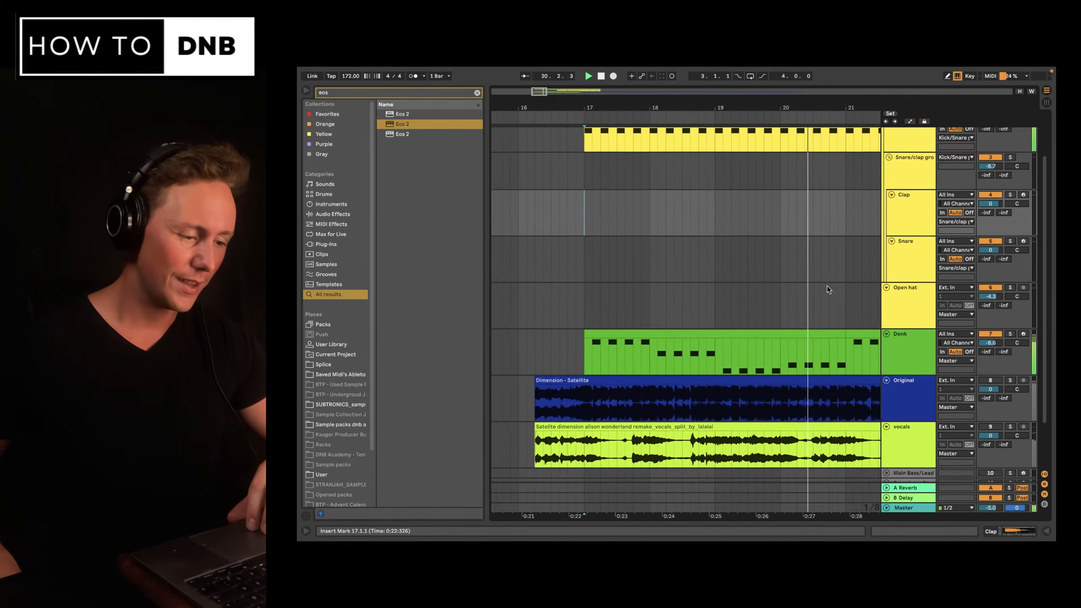
{"action": "scroll", "coordinate": [785, 342], "scroll_direction": "right", "scroll_amount": 2}
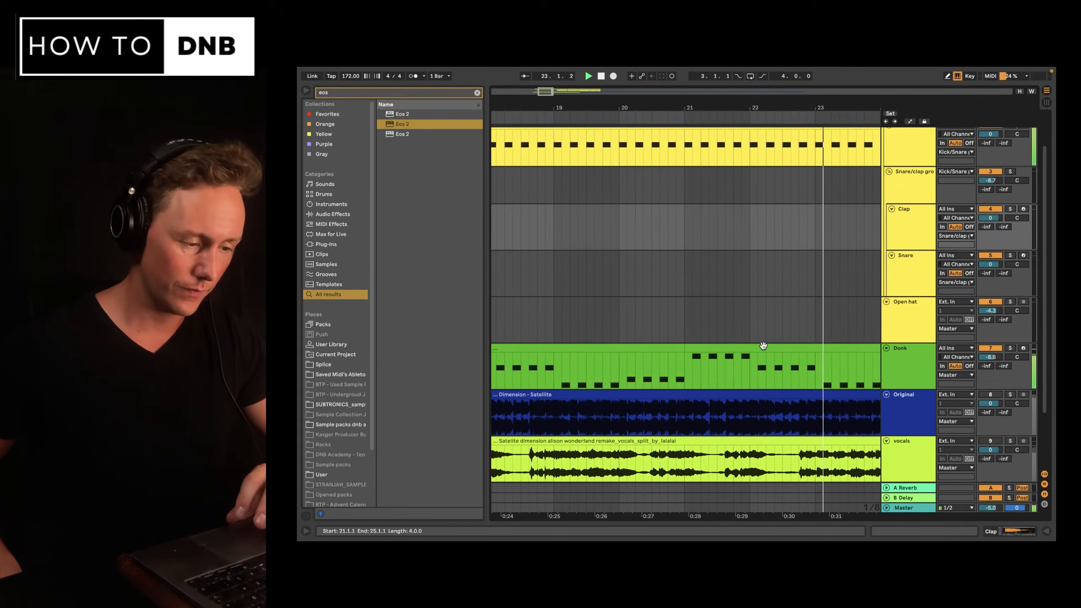
{"action": "double_click", "coordinate": [763, 346]}
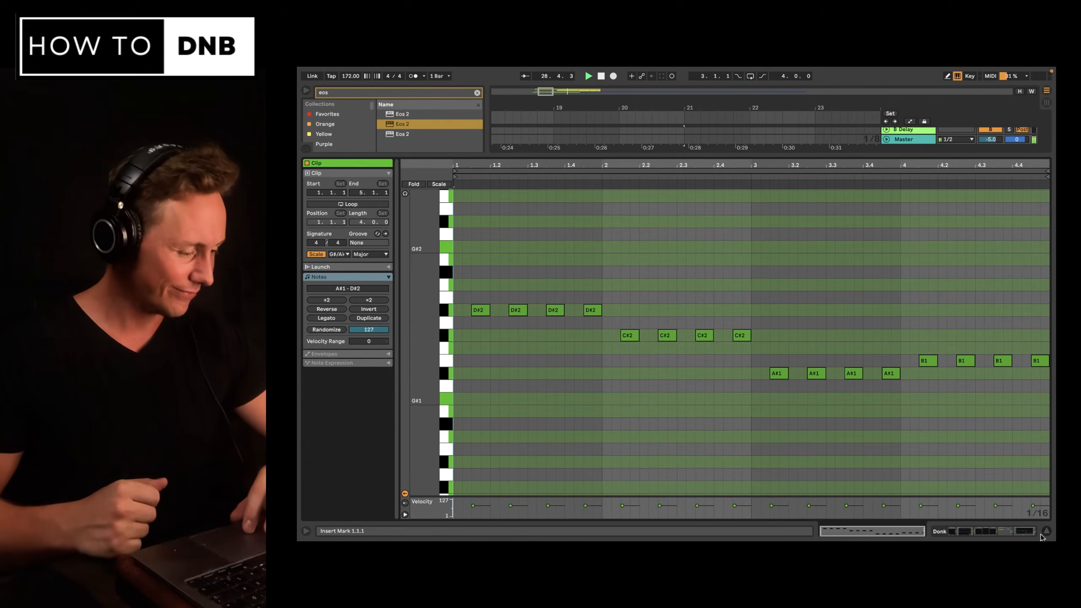
{"action": "key", "text": "super+alt+l"}
Show the Donk track's device chain and play the arrangement from bar 17.
{"action": "scroll", "coordinate": [808, 353], "scroll_direction": "right", "scroll_amount": 6}
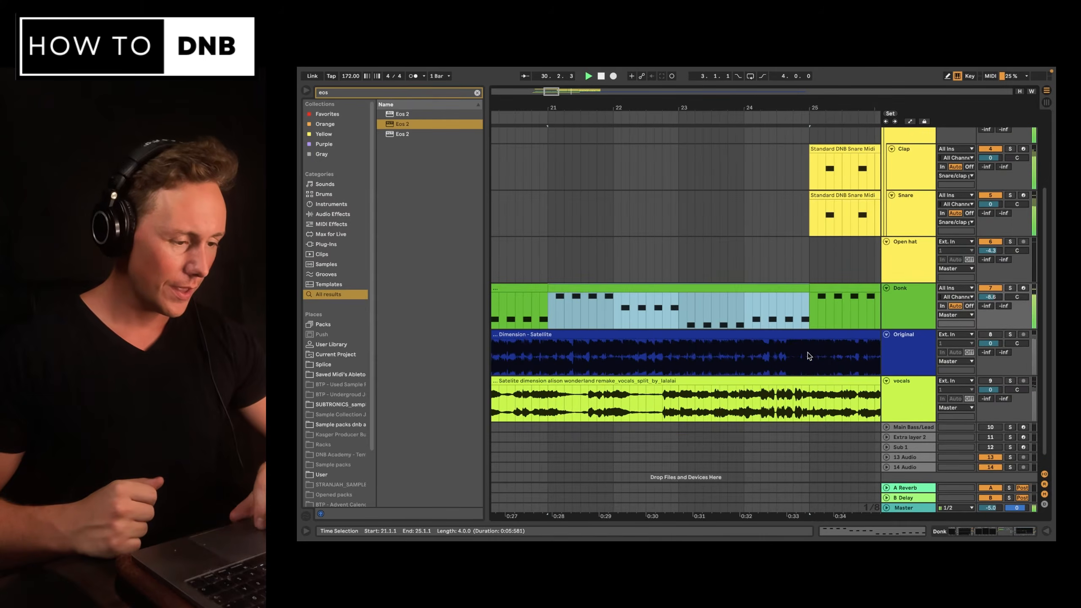
{"action": "scroll", "coordinate": [809, 352], "scroll_direction": "up", "scroll_amount": 1}
{"action": "scroll", "coordinate": [809, 352], "scroll_direction": "right", "scroll_amount": 4}
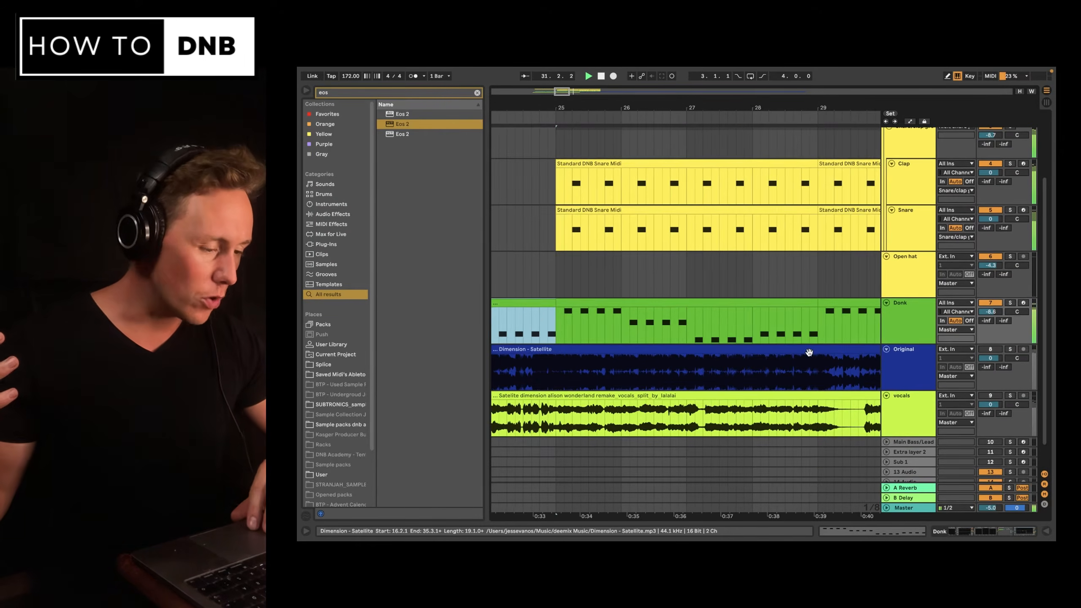
{"action": "scroll", "coordinate": [821, 356], "scroll_direction": "down", "scroll_amount": 1}
{"action": "scroll", "coordinate": [825, 356], "scroll_direction": "right", "scroll_amount": 2}
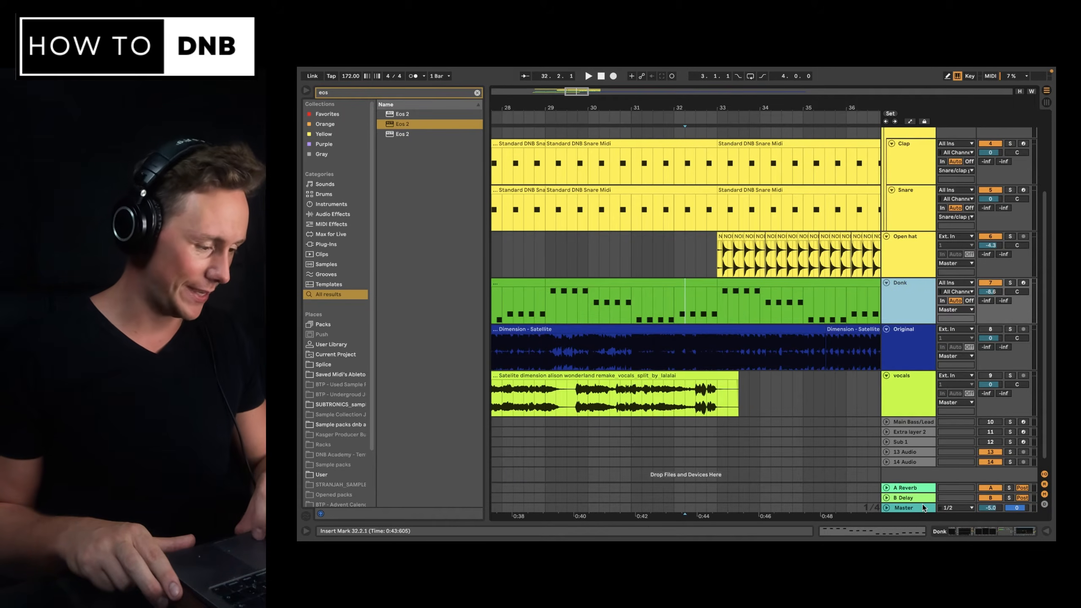
{"action": "left_click", "coordinate": [948, 531]}
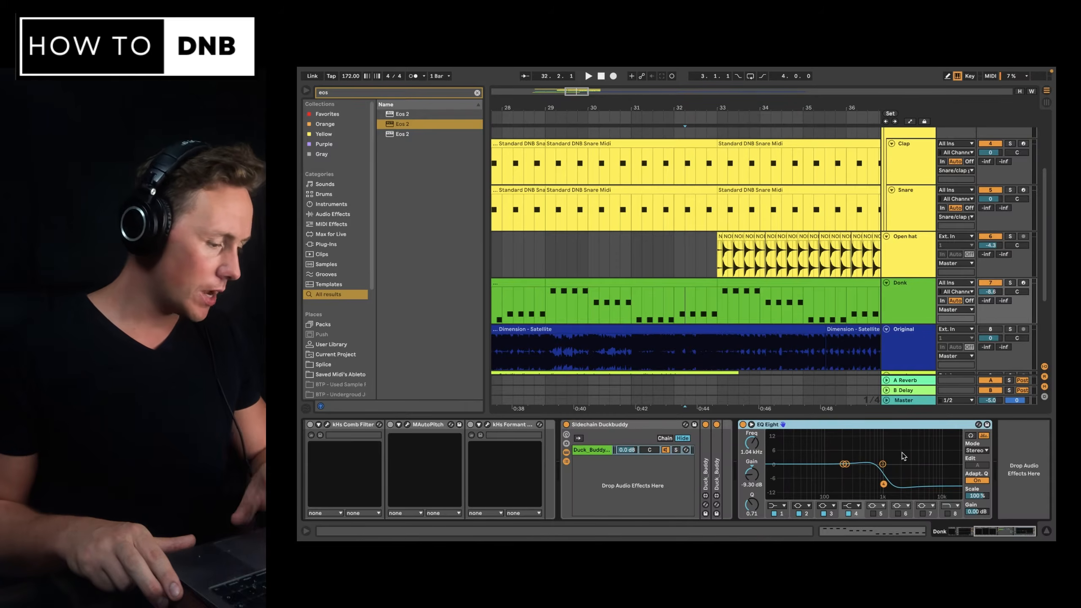
{"action": "scroll", "coordinate": [903, 457], "scroll_direction": "left", "scroll_amount": 10}
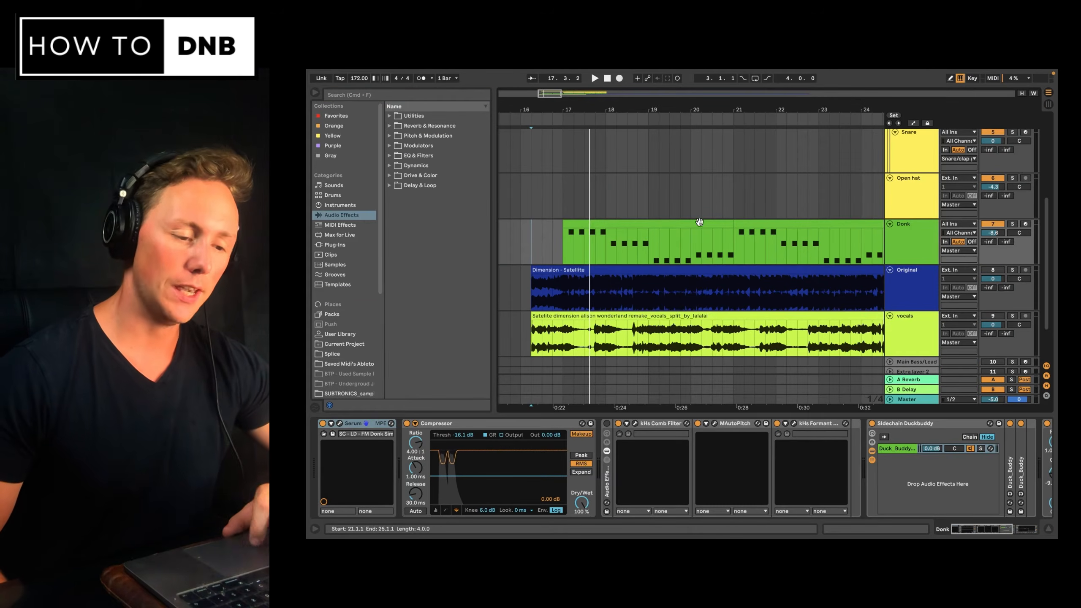
{"action": "left_click", "coordinate": [563, 238]}
{"action": "key", "text": "space"}
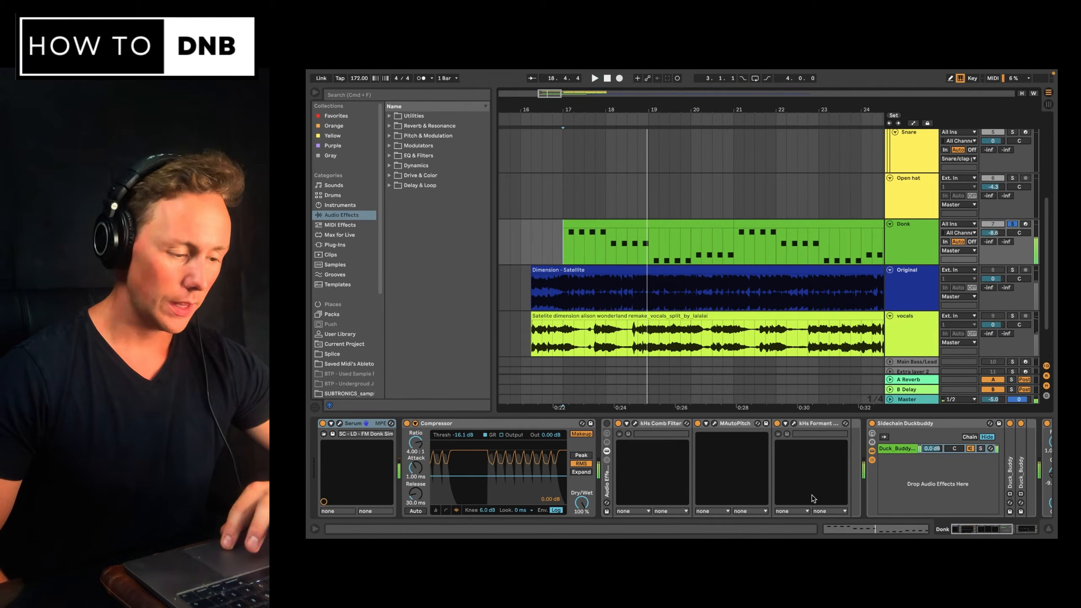
Examine the Donk track's effects chain, selecting the comb filter rack and the EQ Eight device.
{"action": "scroll", "coordinate": [813, 498], "scroll_direction": "right", "scroll_amount": 5}
{"action": "scroll", "coordinate": [821, 456], "scroll_direction": "left", "scroll_amount": 5}
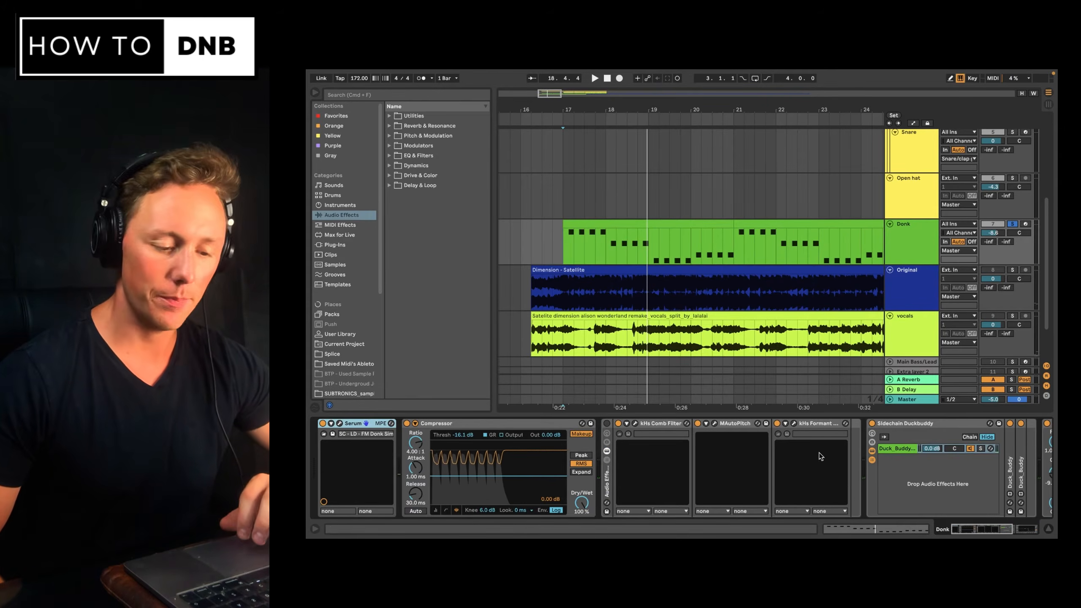
{"action": "scroll", "coordinate": [856, 439], "scroll_direction": "right", "scroll_amount": 5}
{"action": "scroll", "coordinate": [863, 427], "scroll_direction": "left", "scroll_amount": 5}
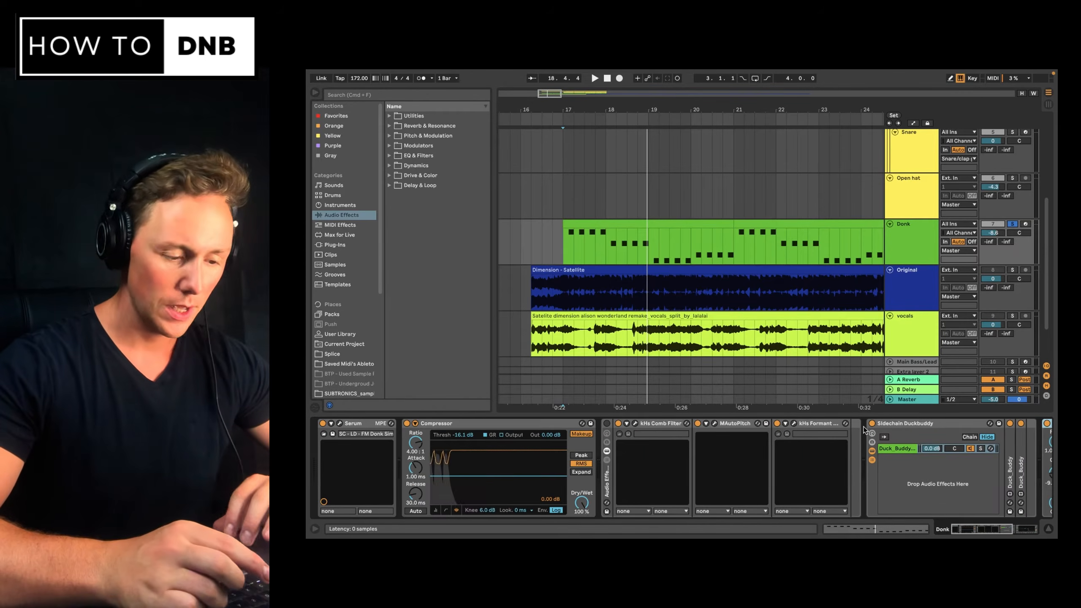
{"action": "left_click", "coordinate": [648, 424]}
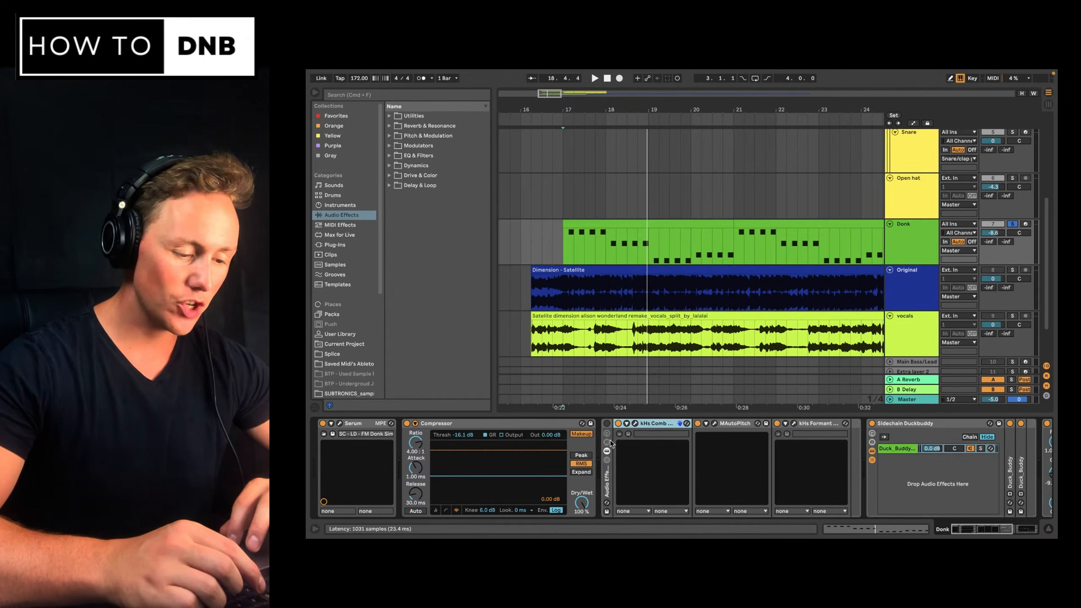
{"action": "left_click", "coordinate": [609, 487]}
{"action": "scroll", "coordinate": [942, 443], "scroll_direction": "right", "scroll_amount": 5}
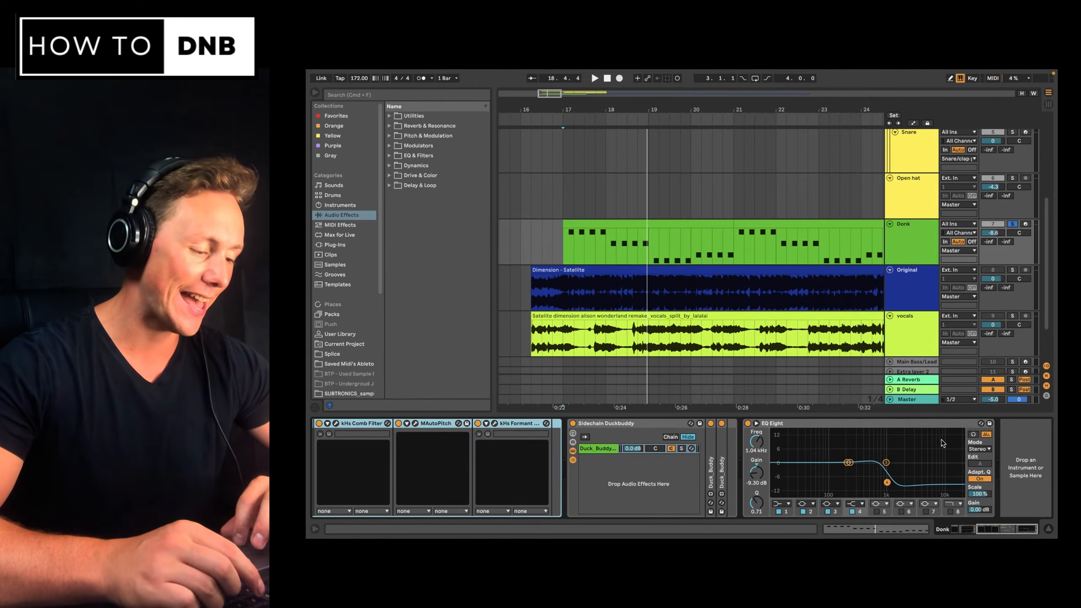
{"action": "left_click", "coordinate": [958, 423], "text": "shift"}
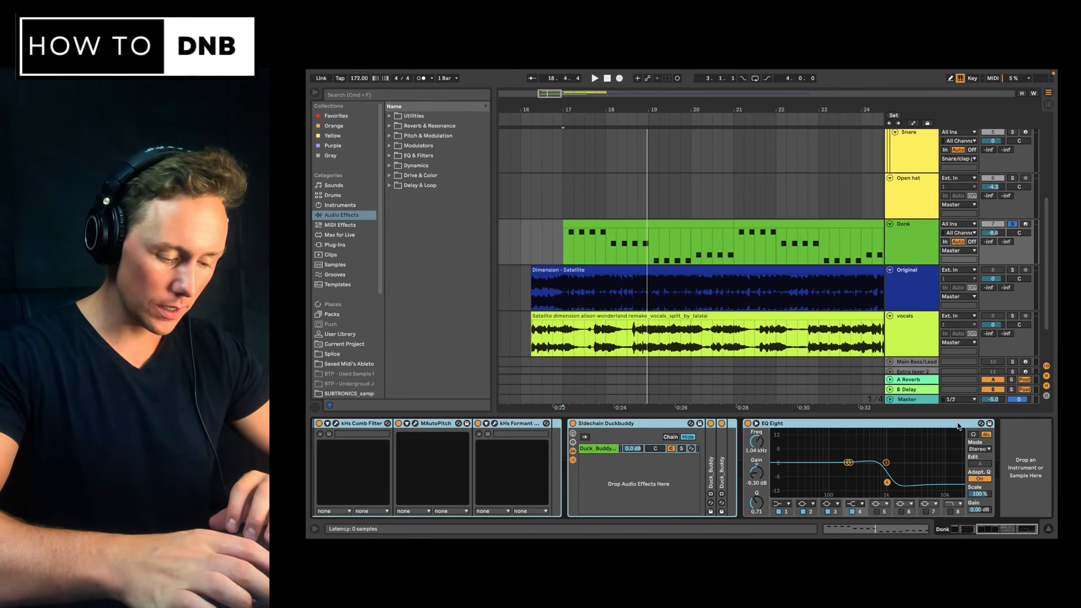
{"action": "scroll", "coordinate": [845, 429], "scroll_direction": "left", "scroll_amount": 10}
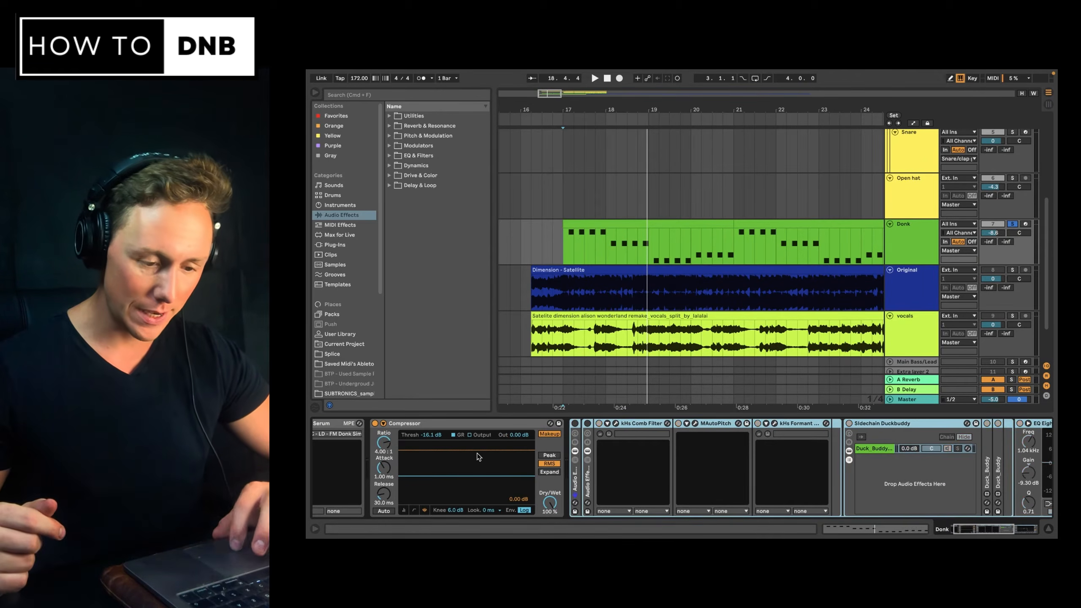
{"action": "scroll", "coordinate": [478, 456], "scroll_direction": "left", "scroll_amount": 3}
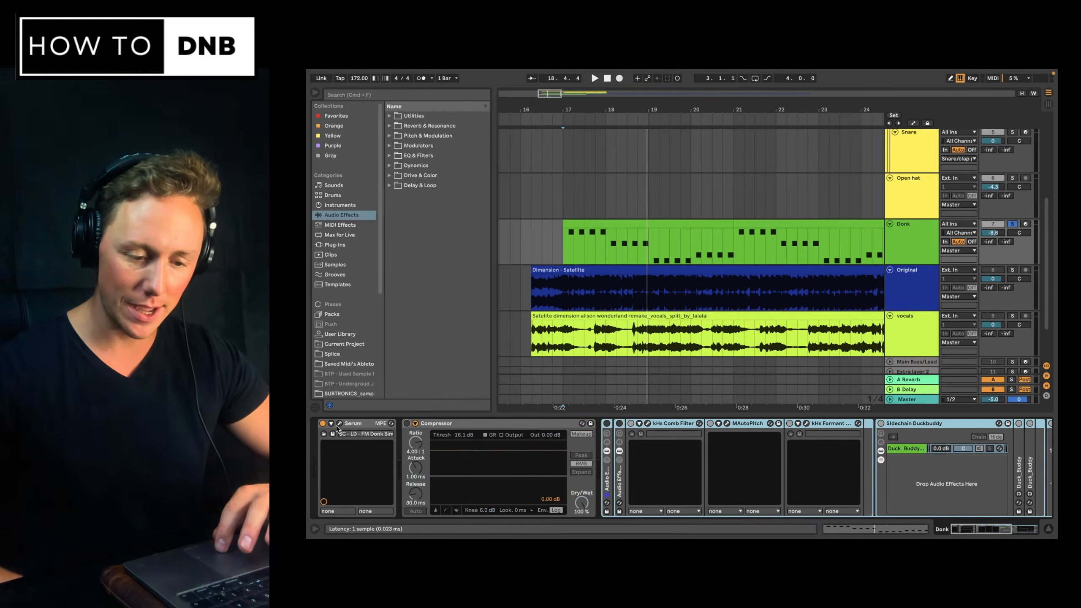
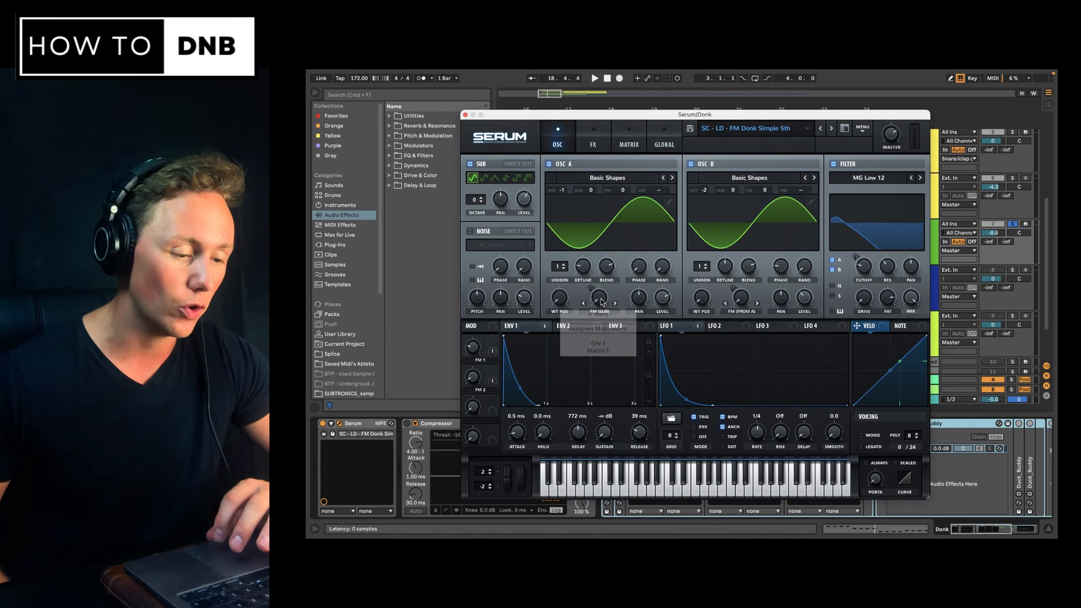
Route Env 1 to Osc A's FM (Sub) knob and audition the Donk part.
{"action": "mouse_move", "coordinate": [741, 302]}
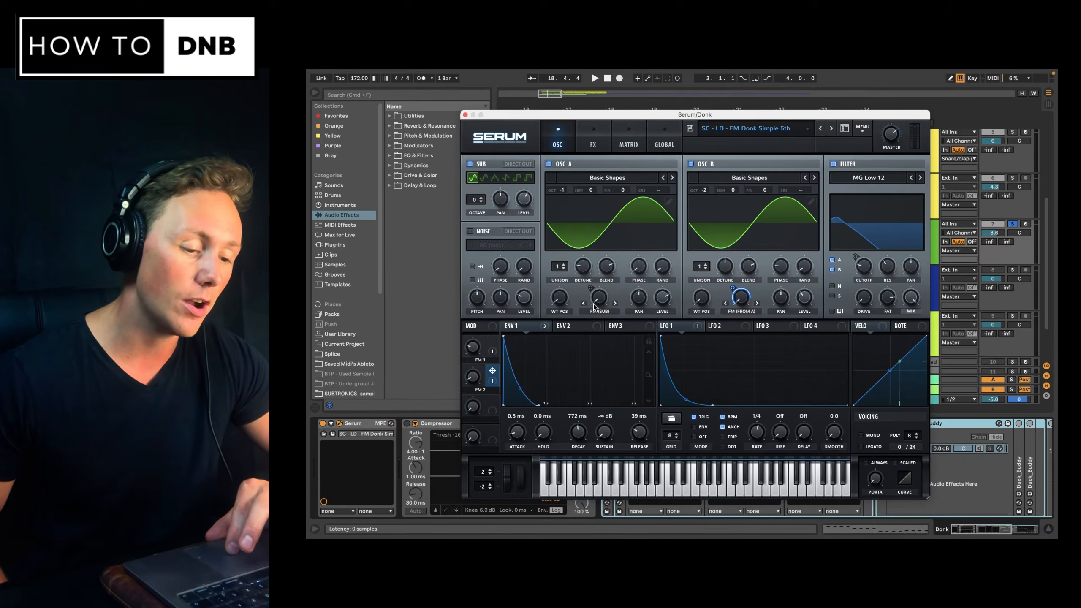
{"action": "key", "text": "space"}
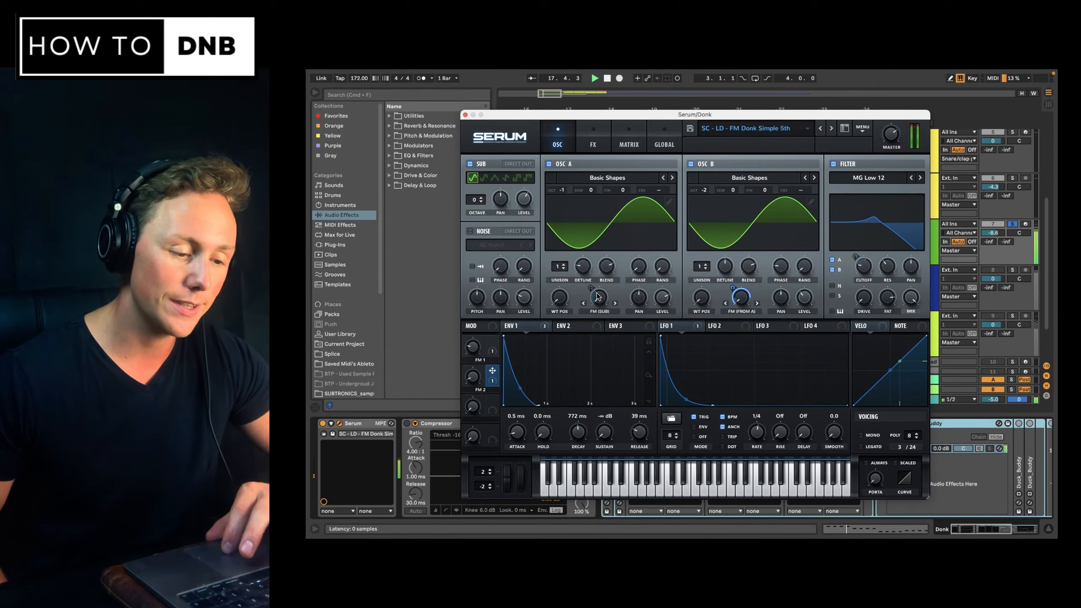
{"action": "left_click_drag", "start_coordinate": [507, 326], "coordinate": [593, 292]}
{"action": "key", "text": "space"}
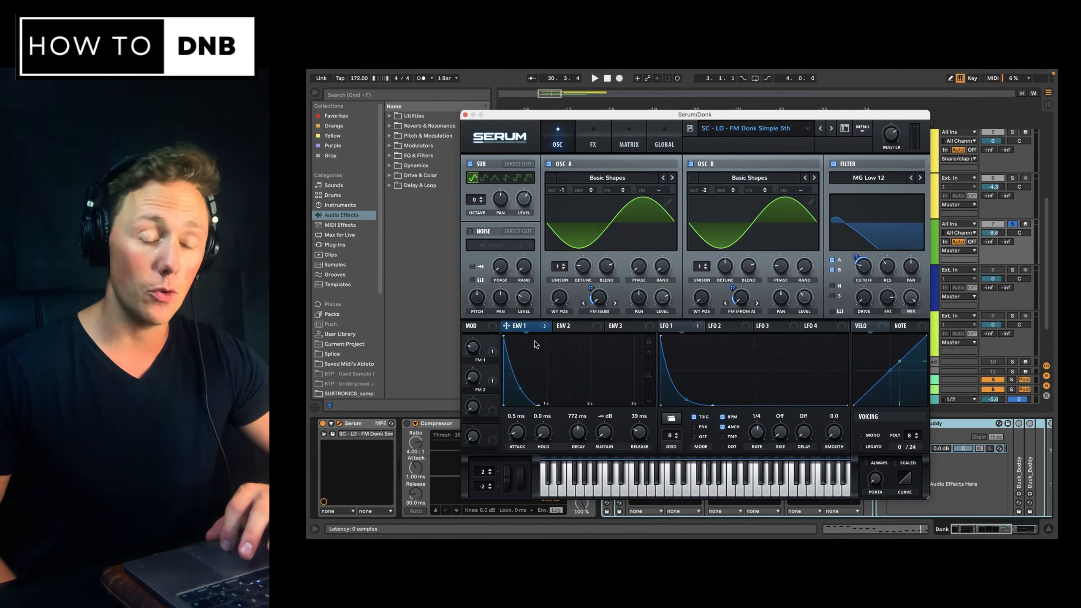
Shorten Env 1's decay to 678 ms and play the part back.
{"action": "mouse_move", "coordinate": [537, 332]}
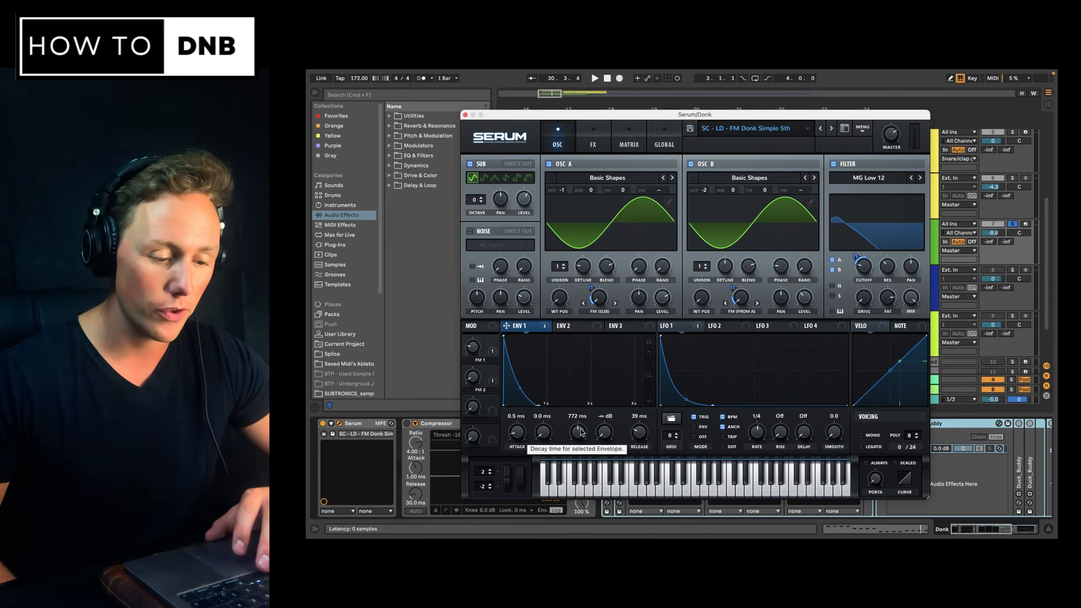
{"action": "mouse_move", "coordinate": [581, 432]}
{"action": "left_mouse_down"}
{"action": "mouse_move", "coordinate": [583, 418]}
{"action": "mouse_move", "coordinate": [586, 439]}
{"action": "left_mouse_up"}
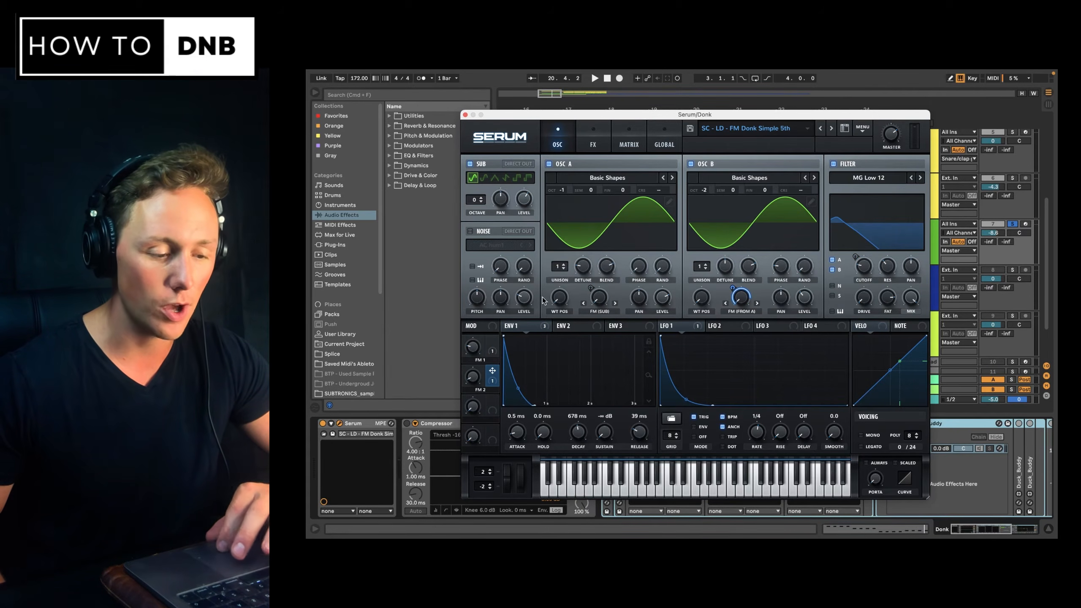
{"action": "key", "text": "space"}
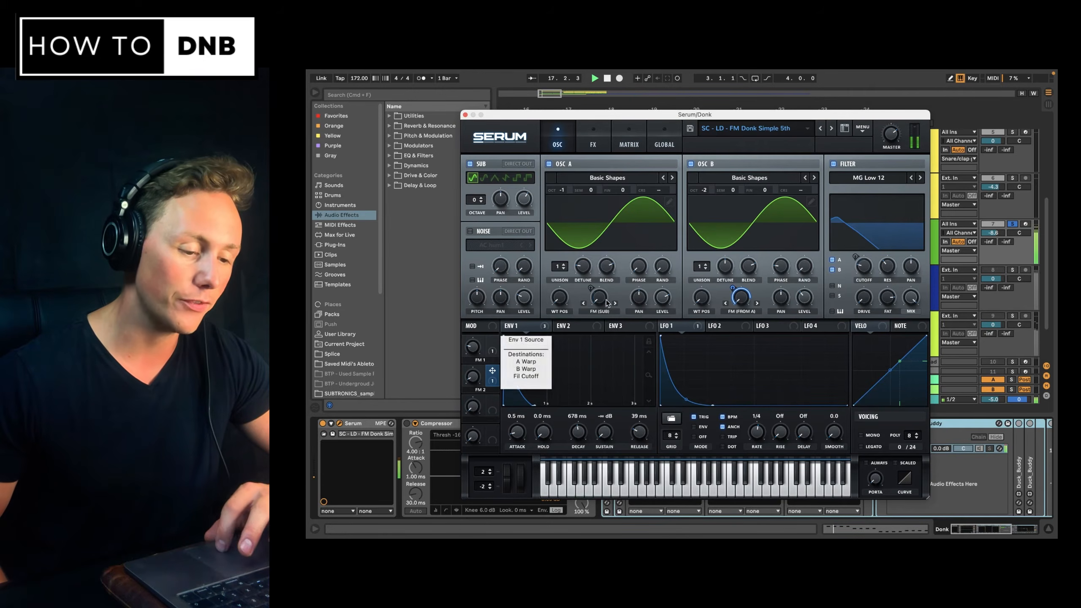
Bypass Env 1's A Warp and B Warp modulation destinations, then stop playback.
{"action": "mouse_move", "coordinate": [594, 296]}
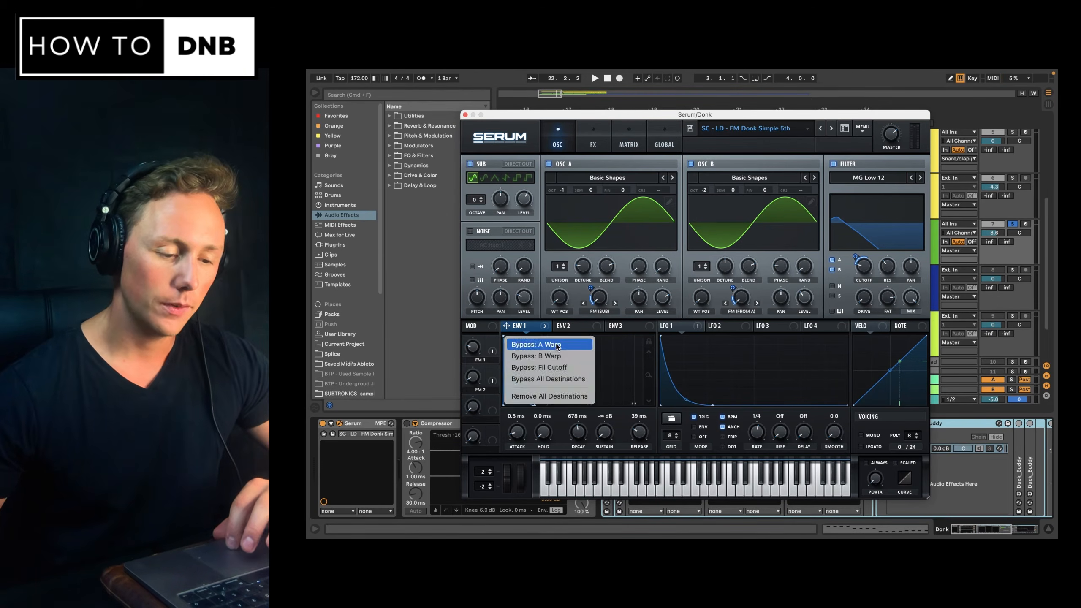
{"action": "right_click", "coordinate": [527, 324]}
{"action": "left_click", "coordinate": [543, 355]}
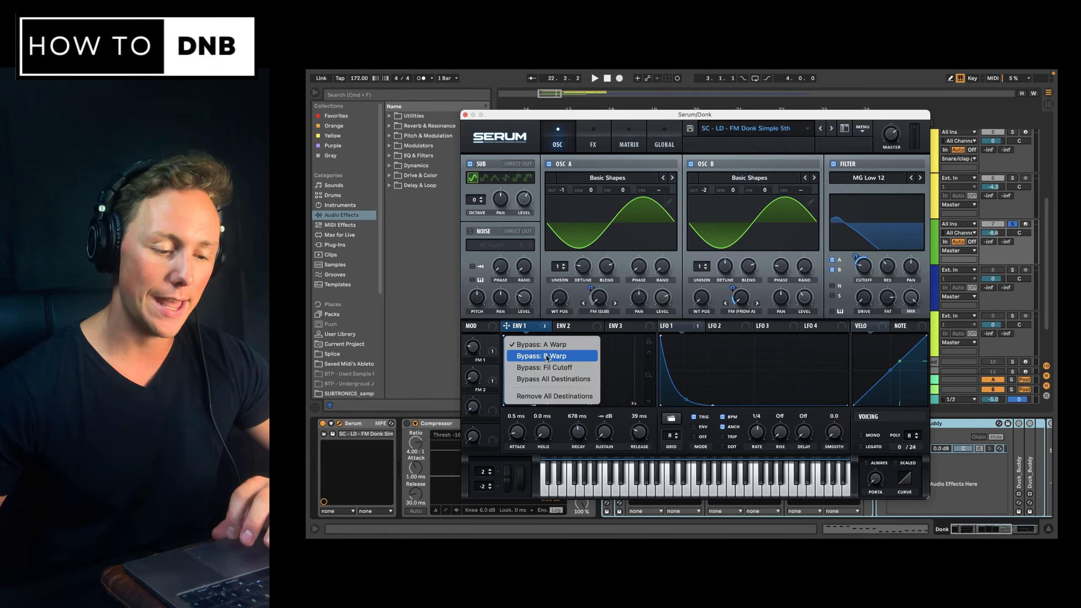
{"action": "right_click", "coordinate": [523, 327]}
{"action": "left_click", "coordinate": [524, 326]}
{"action": "right_click", "coordinate": [491, 346]}
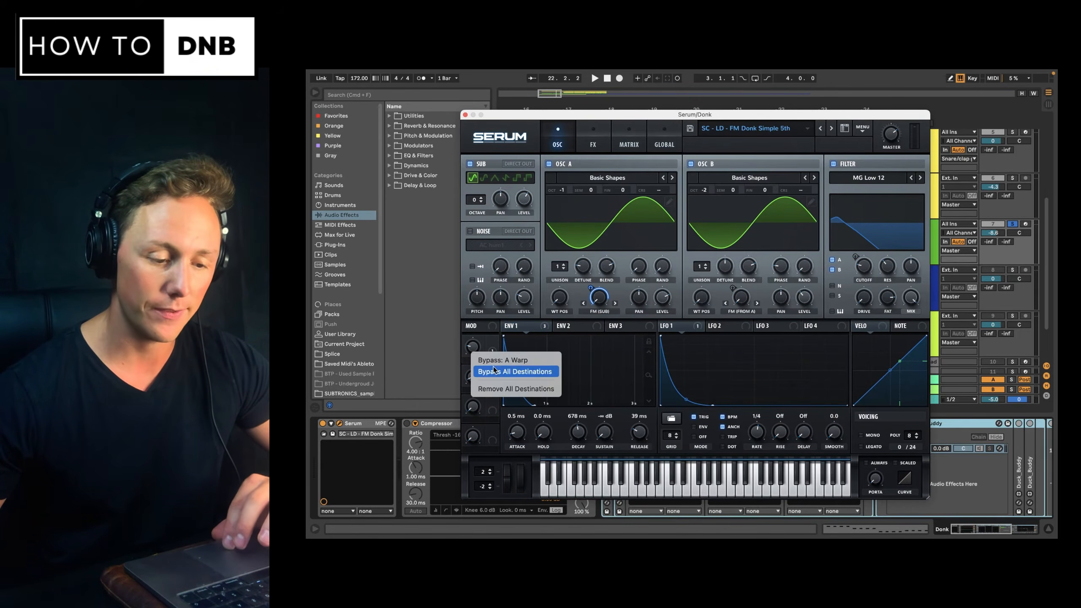
{"action": "left_click", "coordinate": [493, 358]}
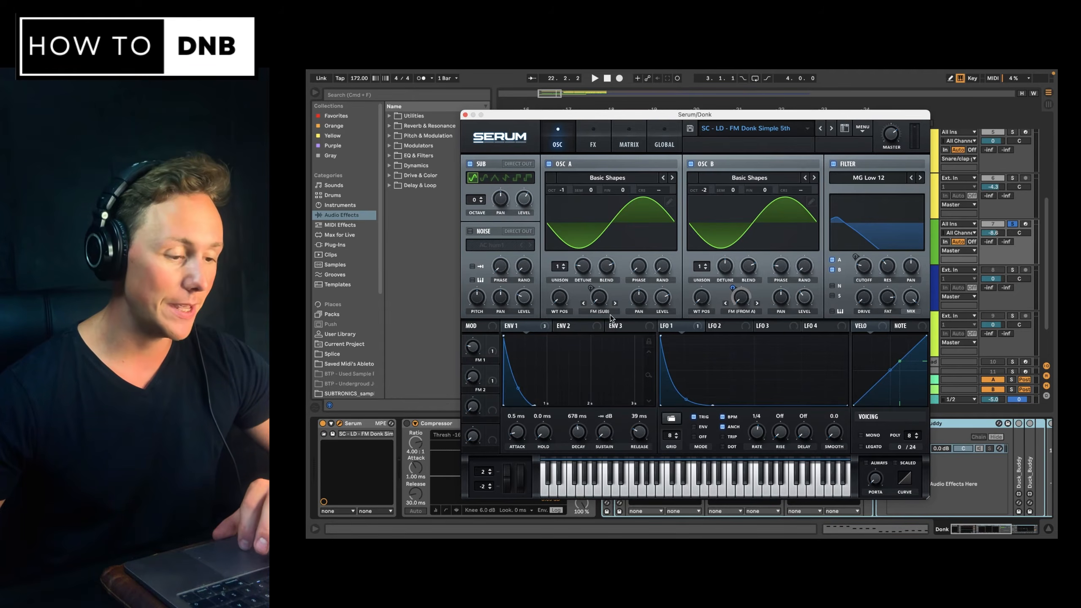
{"action": "key", "text": "space"}
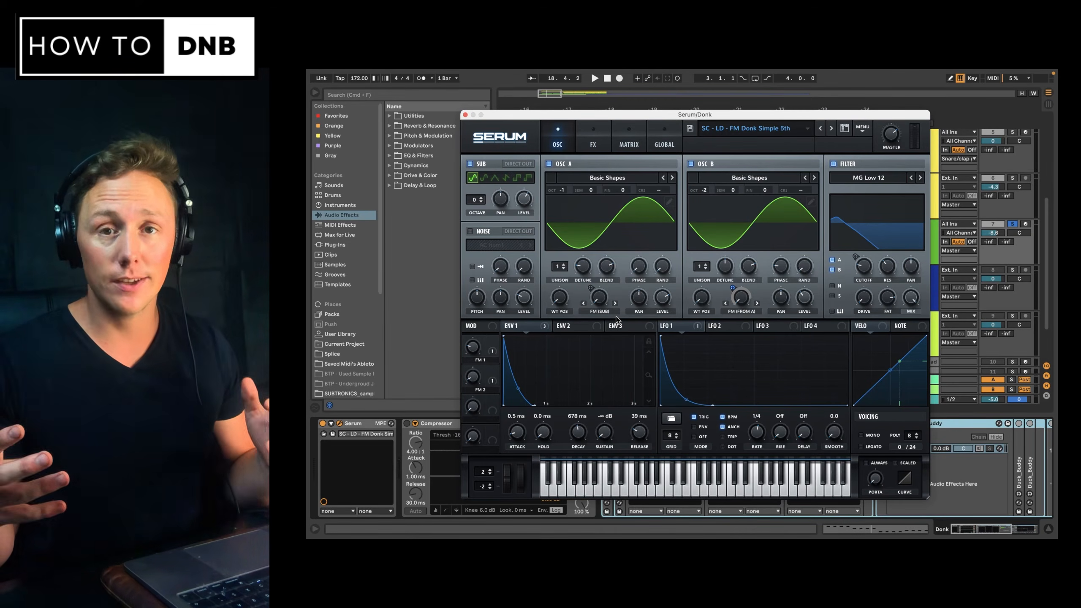
Switch the Serum filter off and back on to compare the Donk with and without it.
{"action": "mouse_move", "coordinate": [637, 271]}
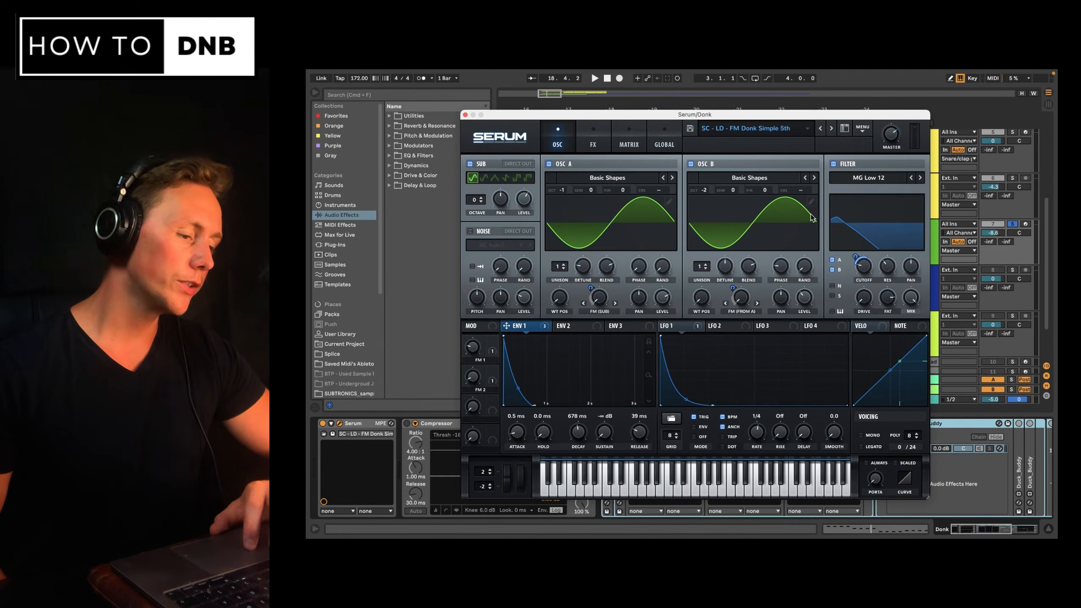
{"action": "left_click", "coordinate": [833, 164]}
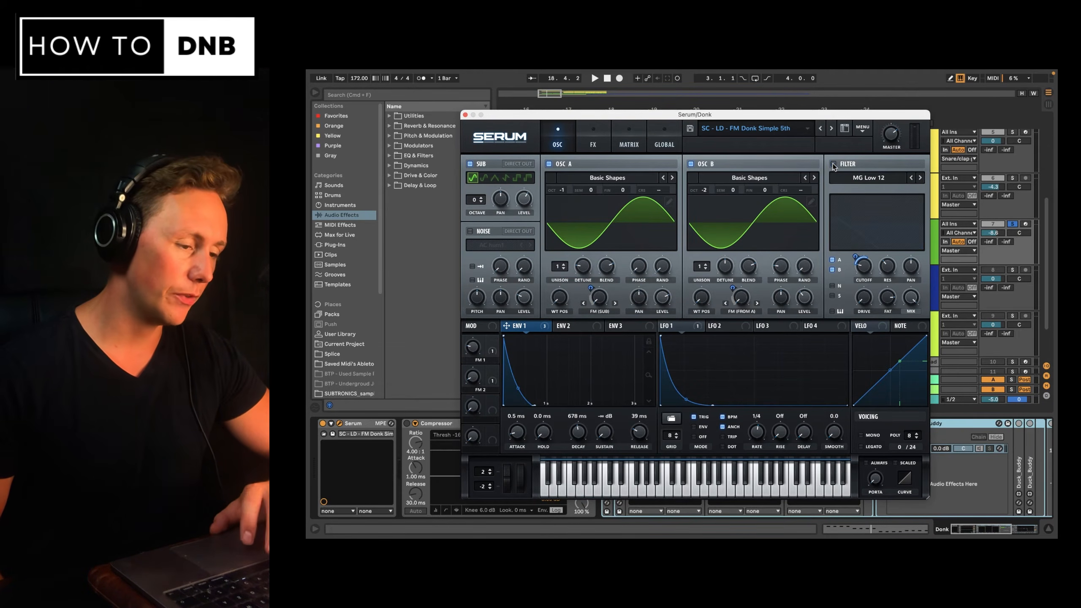
{"action": "key", "text": "space"}
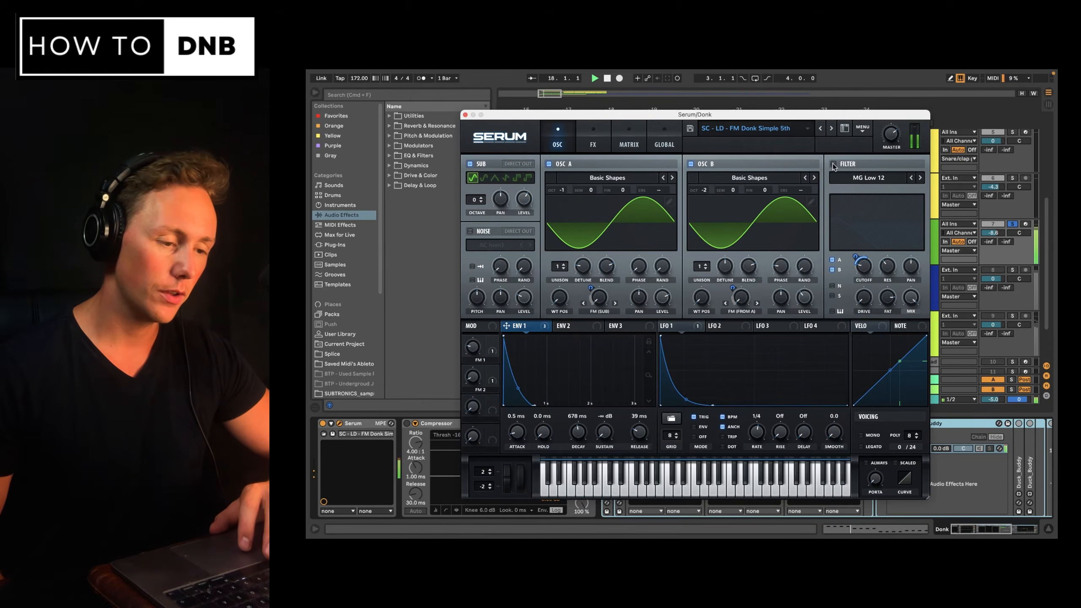
{"action": "key", "text": "space"}
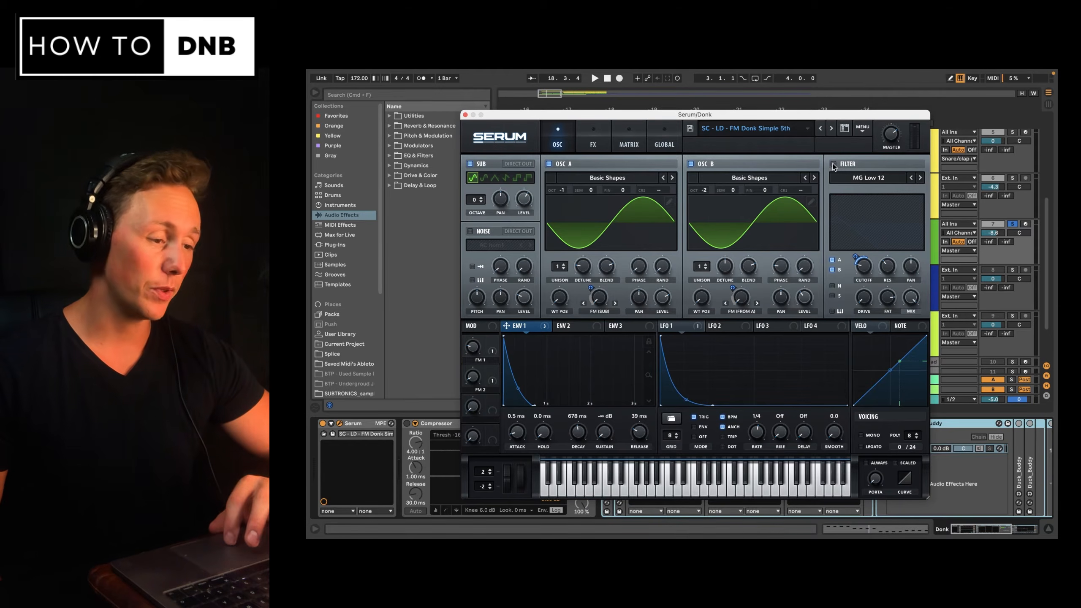
{"action": "left_click", "coordinate": [833, 164]}
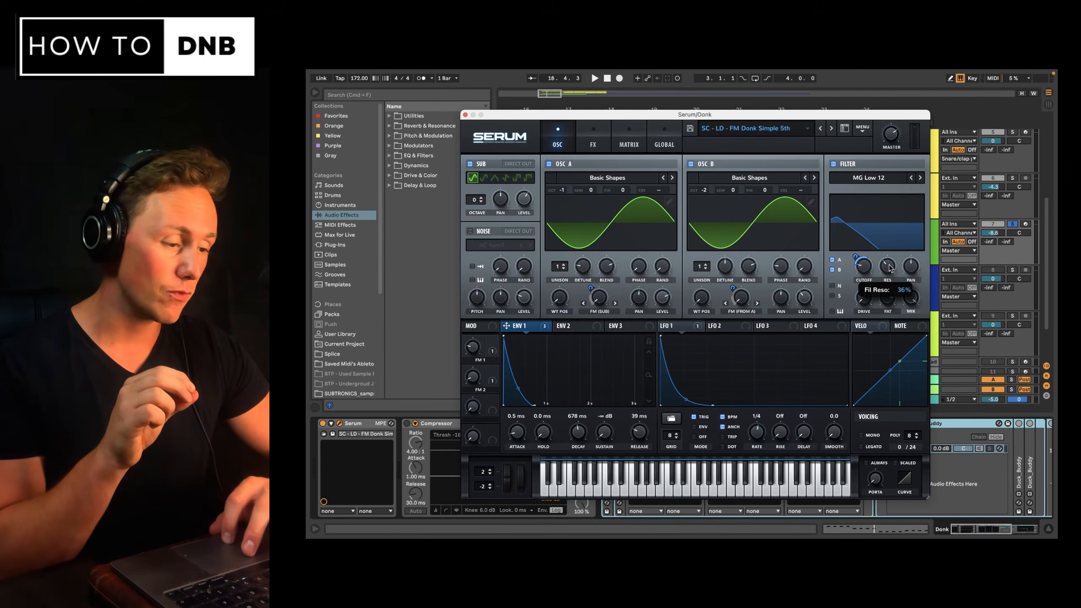
Adjust the filter's cutoff and resonance on its curve while the arrangement plays.
{"action": "key", "text": "space"}
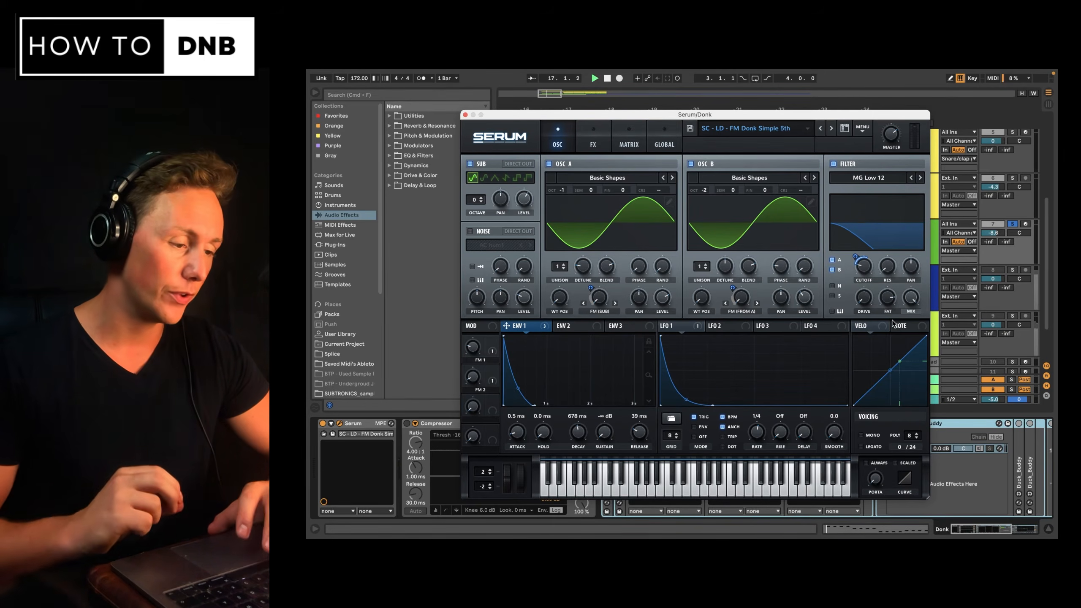
{"action": "mouse_move", "coordinate": [891, 240]}
{"action": "left_mouse_down"}
{"action": "mouse_move", "coordinate": [918, 216]}
{"action": "mouse_move", "coordinate": [904, 242]}
{"action": "left_mouse_up"}
{"action": "key", "text": "space"}
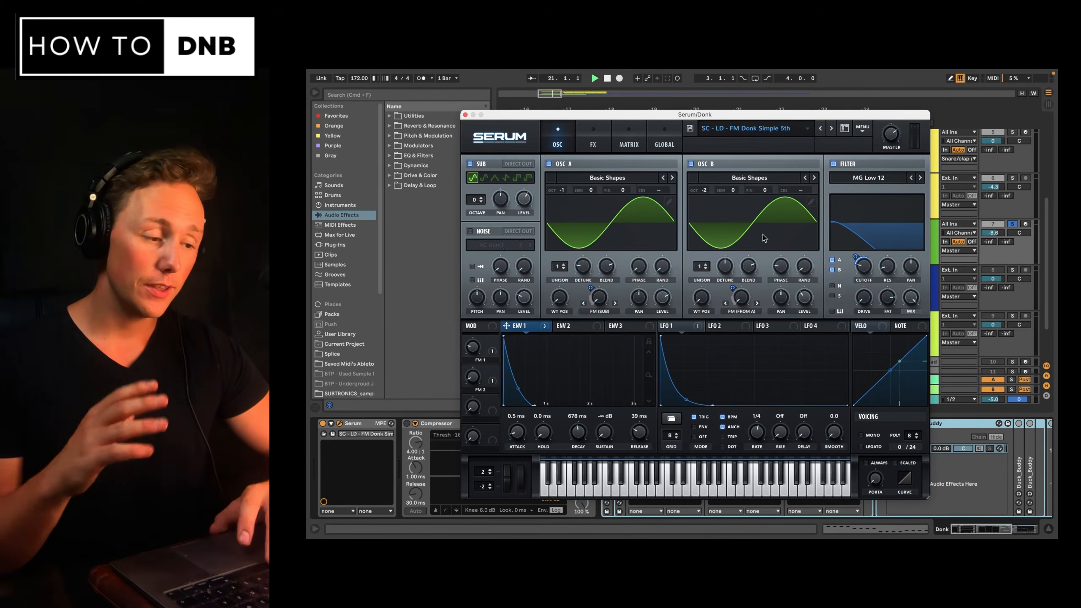
{"action": "key", "text": "space"}
{"action": "left_click_drag", "start_coordinate": [902, 239], "coordinate": [904, 282]}
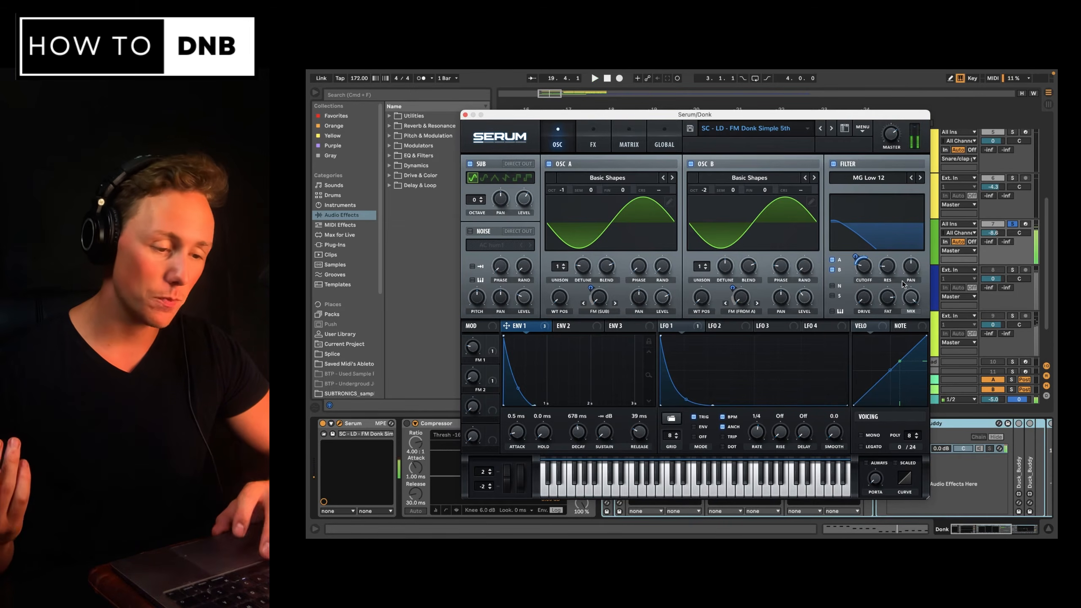
Re-enable Env 1's A Warp modulation and bypass its Fil Cutoff destination, then play back.
{"action": "right_click", "coordinate": [527, 326]}
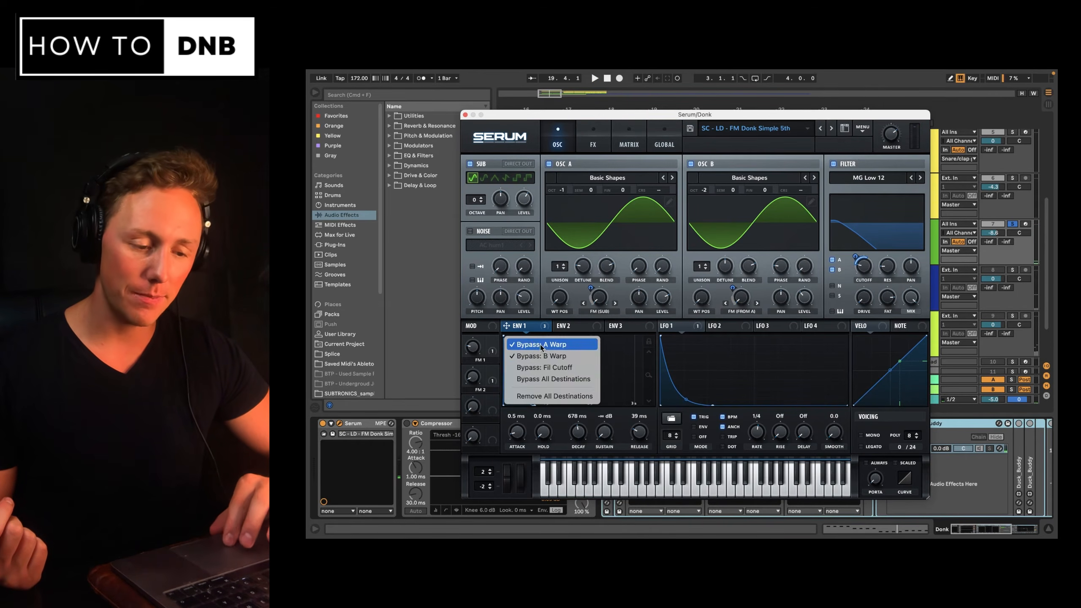
{"action": "left_click", "coordinate": [540, 344]}
{"action": "right_click", "coordinate": [543, 327]}
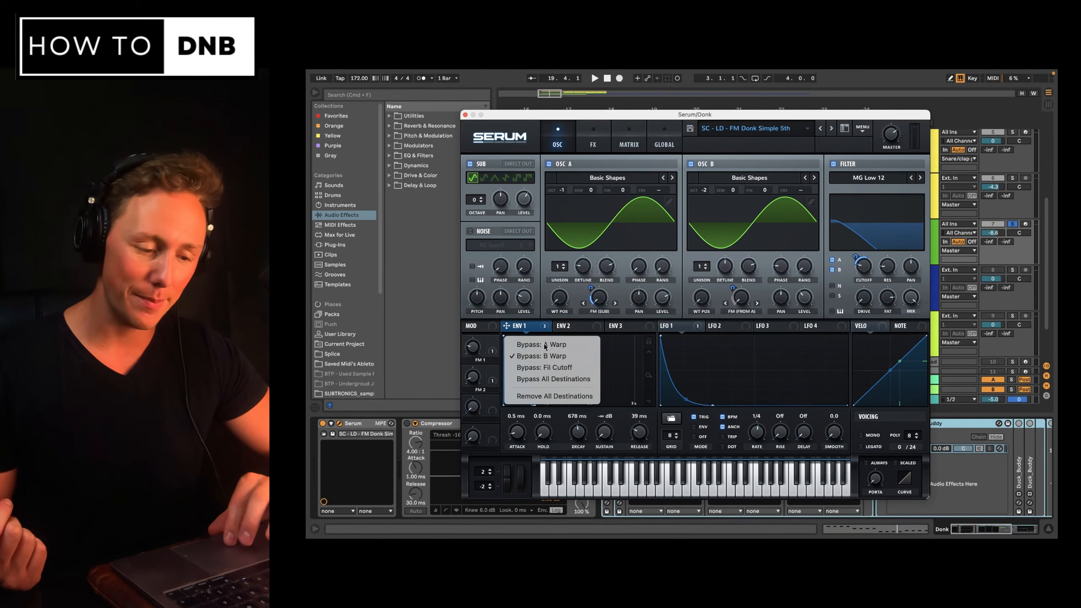
{"action": "left_click", "coordinate": [546, 366]}
{"action": "key", "text": "space"}
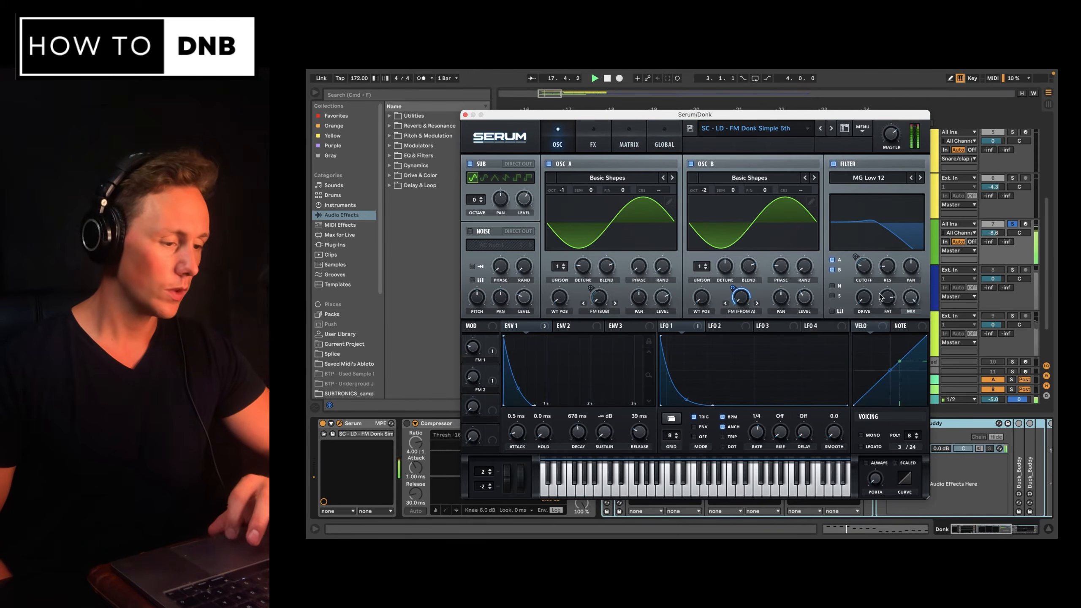
Fine-tune the filter resonance while repeatedly auditioning the Donk.
{"action": "left_click_drag", "start_coordinate": [888, 267], "coordinate": [907, 230]}
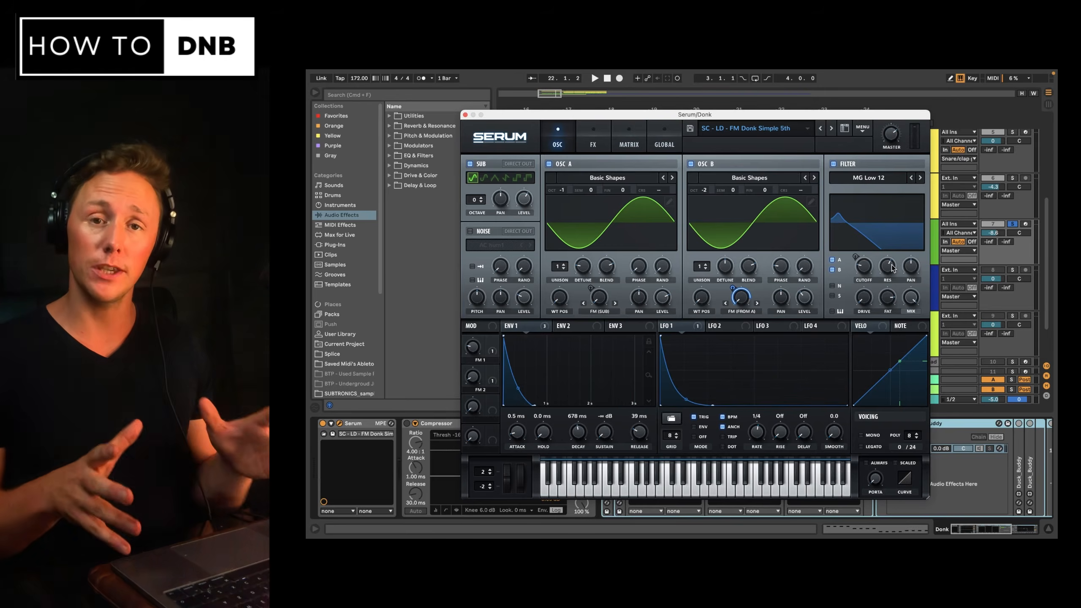
{"action": "key", "text": "space"}
{"action": "left_click_drag", "start_coordinate": [891, 267], "coordinate": [888, 402]}
{"action": "key", "text": "space"}
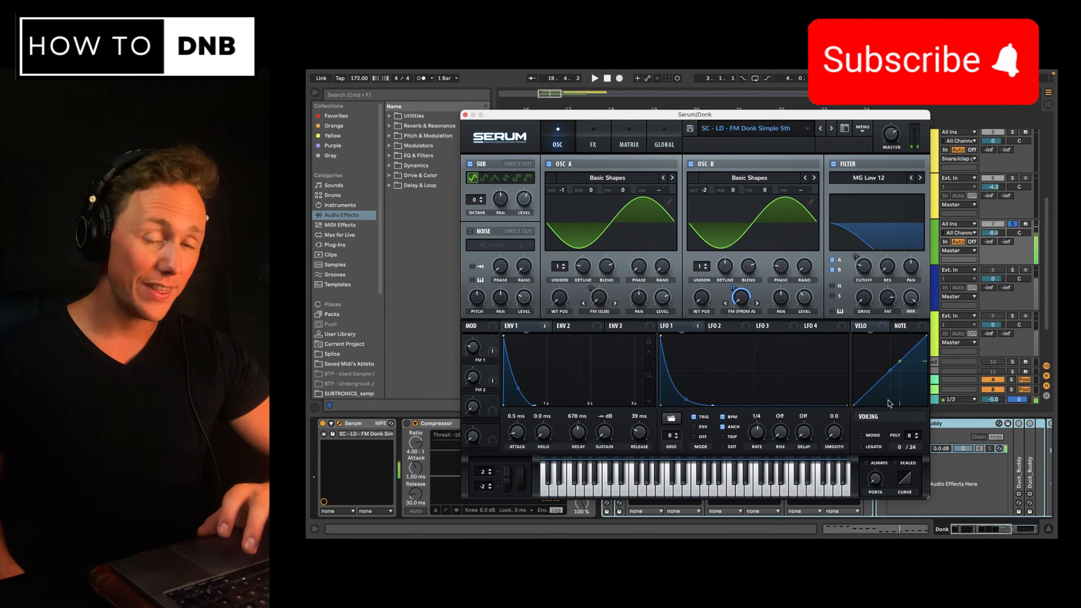
{"action": "mouse_move", "coordinate": [890, 269]}
{"action": "left_mouse_down"}
{"action": "mouse_move", "coordinate": [900, 232]}
{"action": "mouse_move", "coordinate": [897, 261]}
{"action": "left_mouse_up"}
{"action": "key", "text": "space"}
{"action": "left_click_drag", "start_coordinate": [897, 263], "coordinate": [895, 267]}
{"action": "key", "text": "space"}
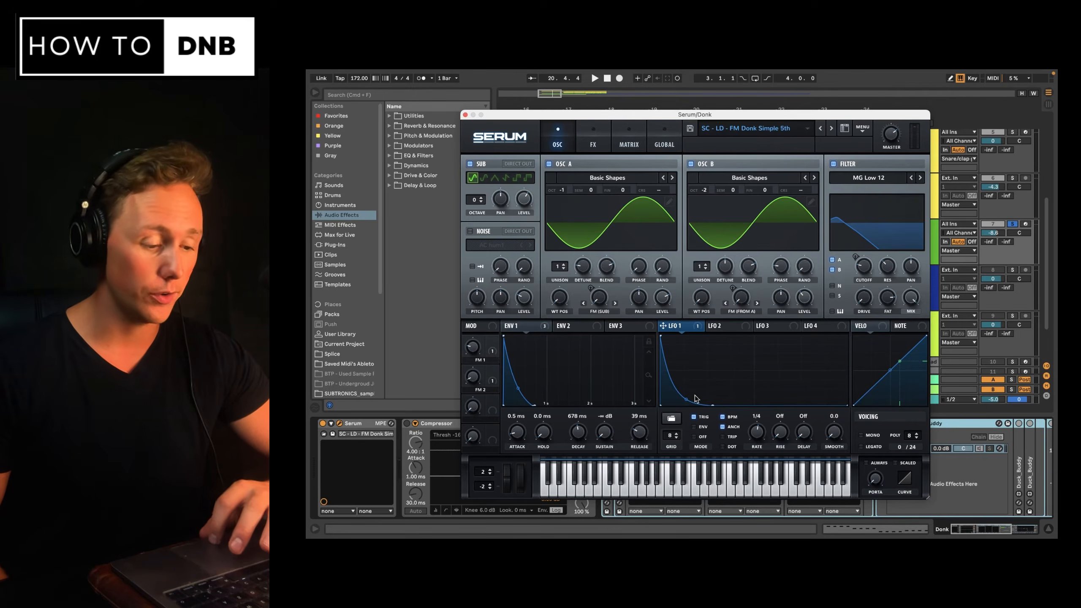
In the mod matrix, set the LFO 1 to Mast.Tun output amount to 100 while auditioning.
{"action": "left_click", "coordinate": [631, 144]}
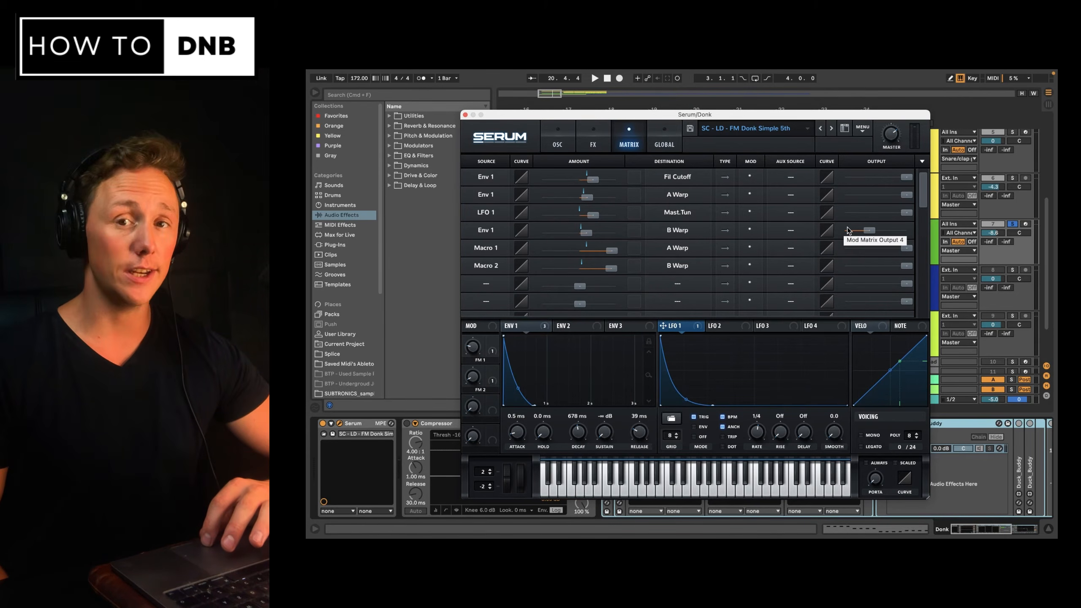
{"action": "left_click", "coordinate": [870, 233]}
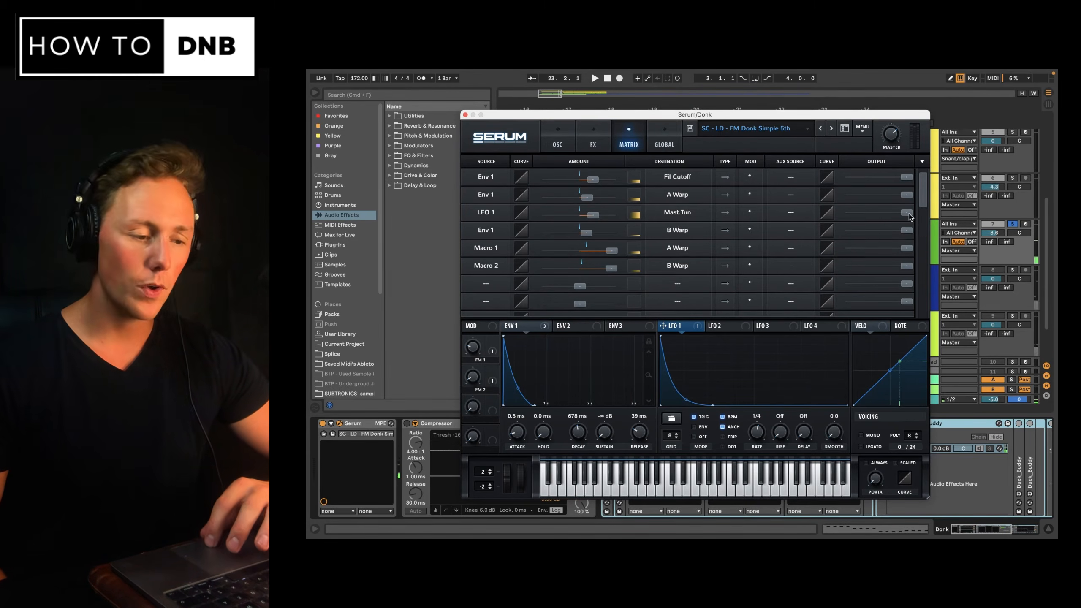
{"action": "left_click_drag", "start_coordinate": [907, 213], "coordinate": [758, 235]}
{"action": "key", "text": "space"}
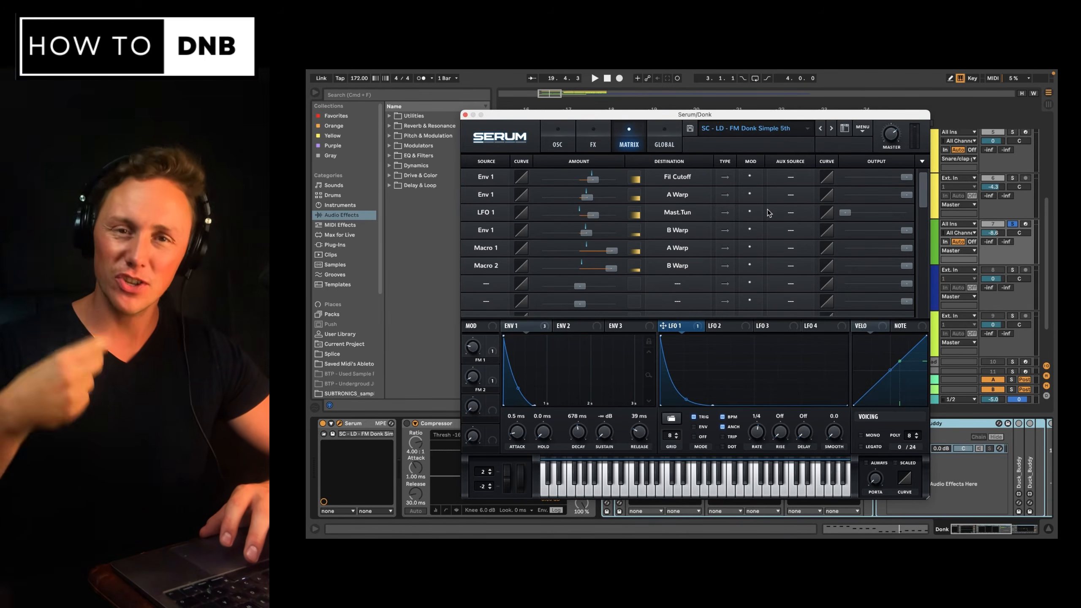
{"action": "key", "text": "space"}
{"action": "left_click_drag", "start_coordinate": [846, 213], "coordinate": [922, 218]}
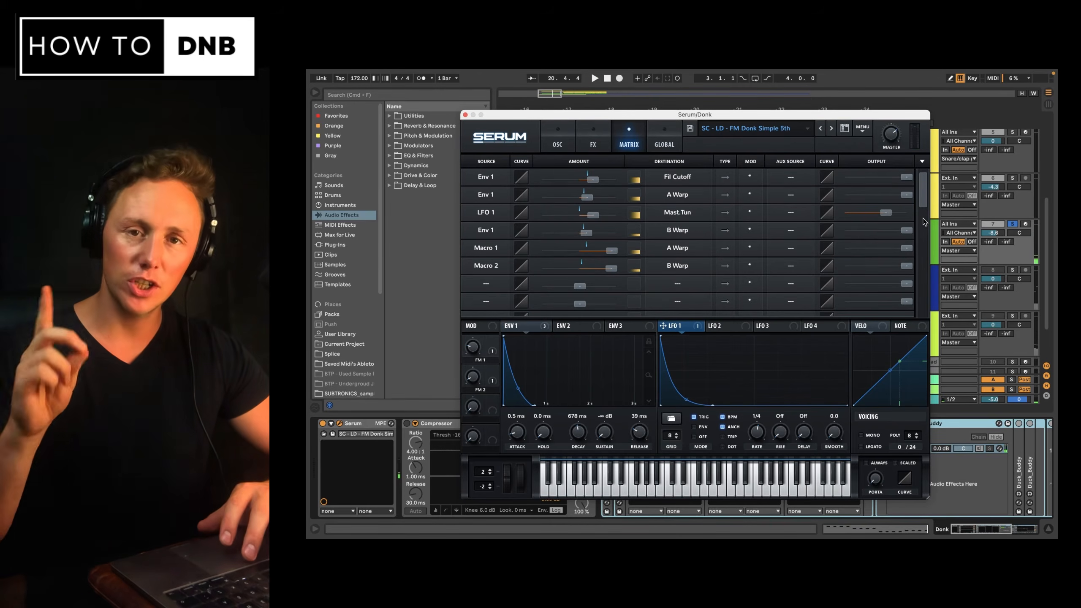
{"action": "left_click_drag", "start_coordinate": [893, 215], "coordinate": [913, 212]}
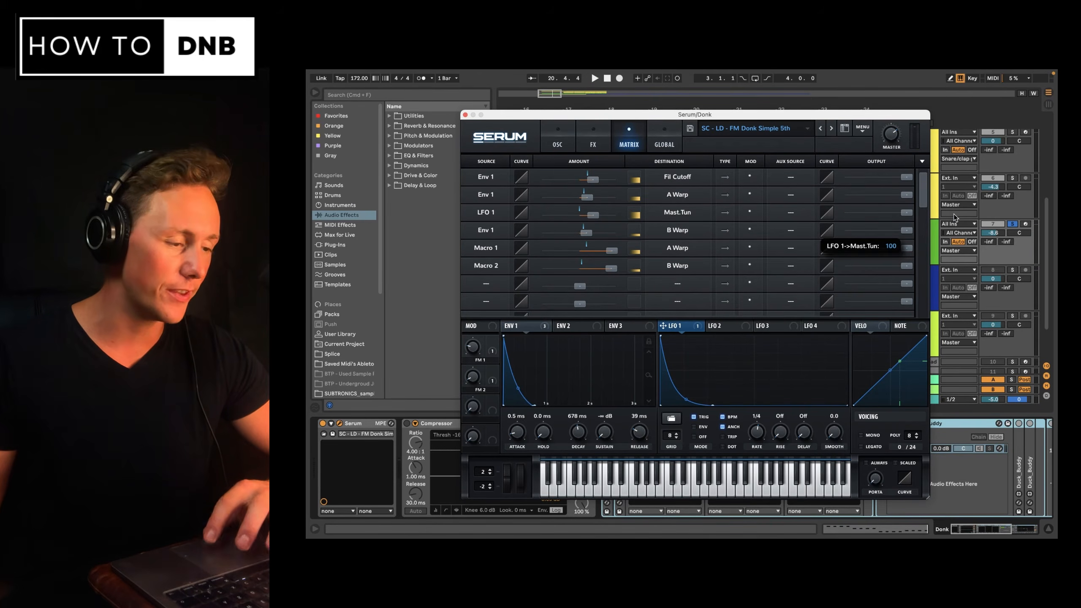
{"action": "key", "text": "space"}
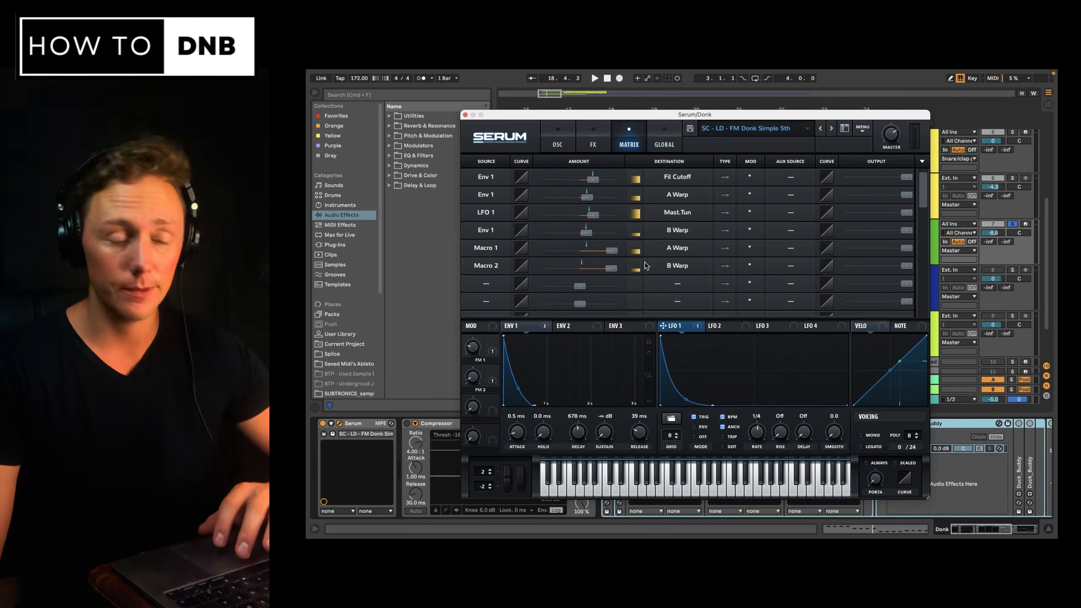
Open the effects page and toggle the compressor on and off during playback to compare.
{"action": "left_click", "coordinate": [593, 145]}
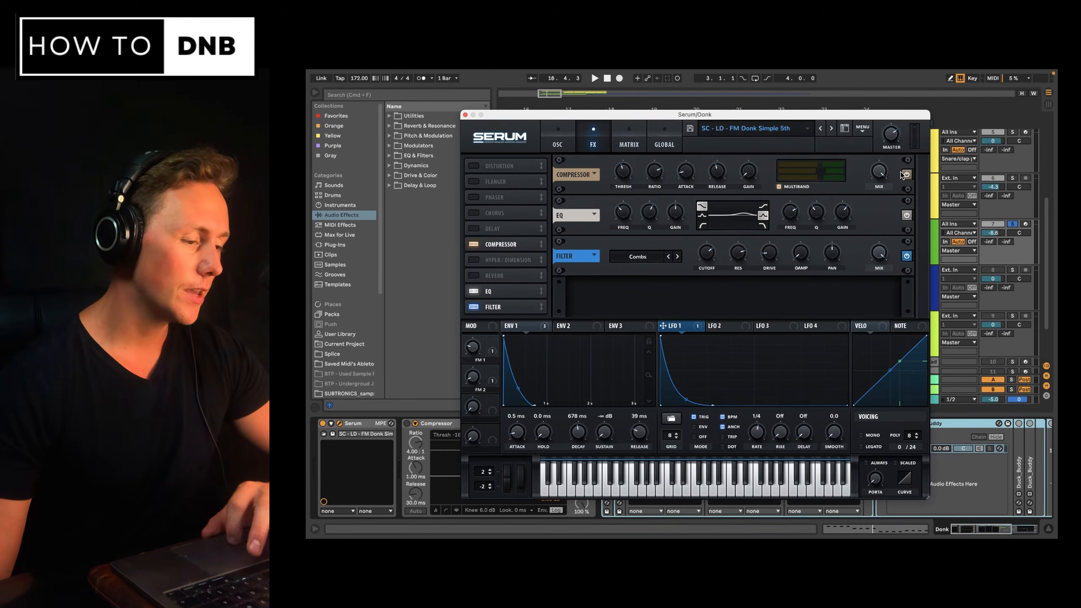
{"action": "key", "text": "space"}
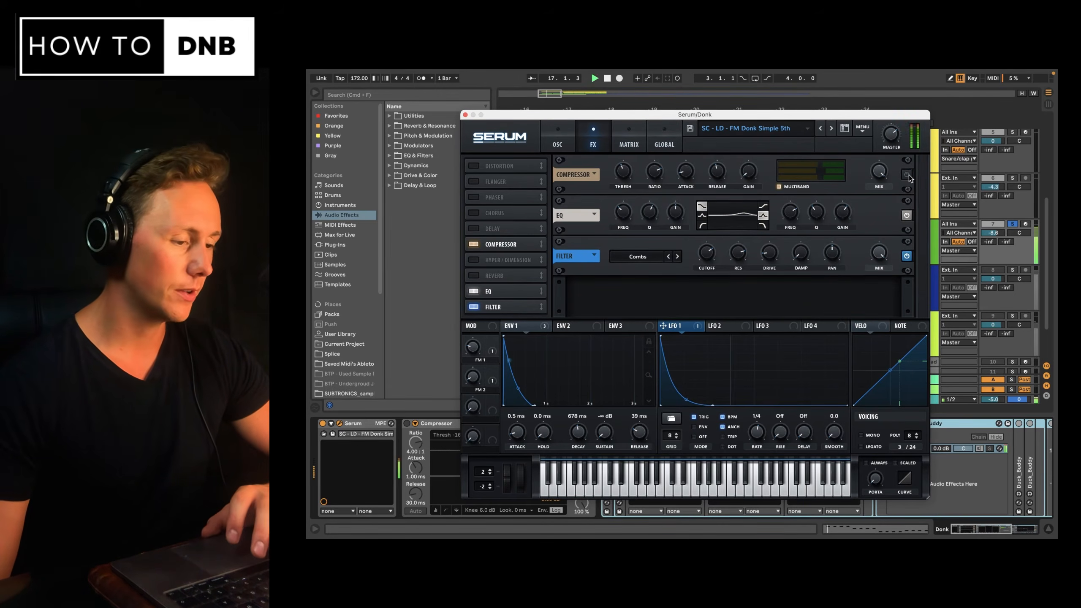
{"action": "left_click", "coordinate": [907, 175]}
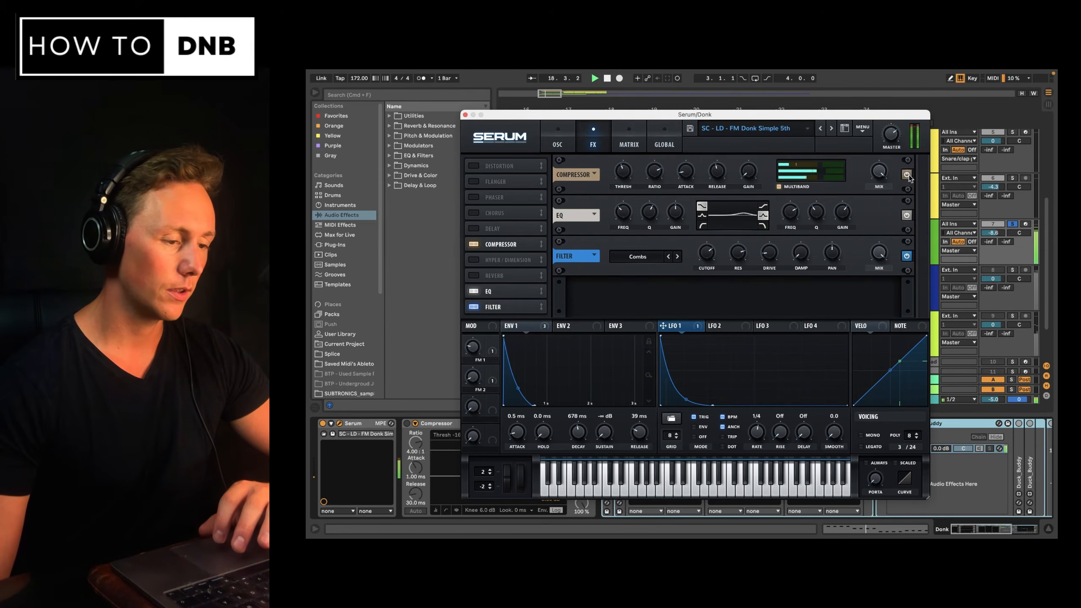
{"action": "left_click", "coordinate": [907, 174]}
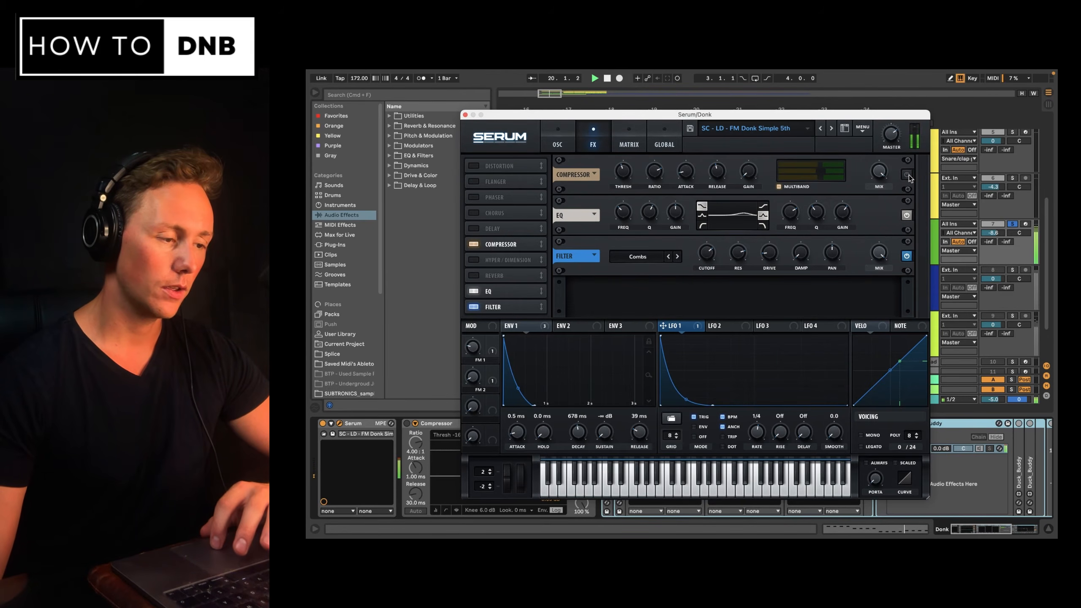
{"action": "left_click", "coordinate": [907, 175]}
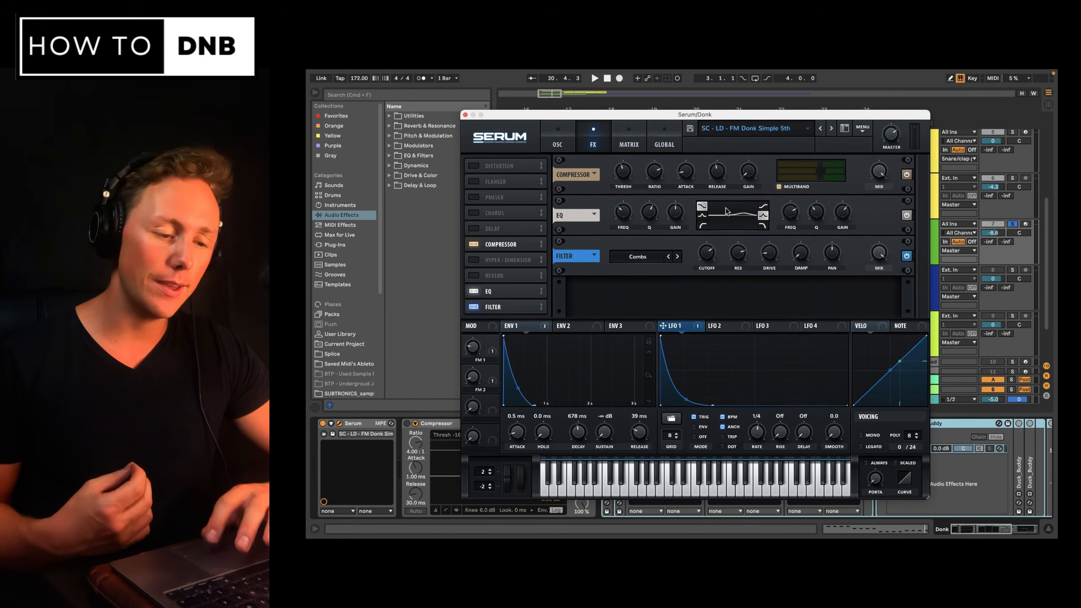
Adjust the EQ's second band while auditioning the Donk during playback.
{"action": "key", "text": "space"}
{"action": "left_click_drag", "start_coordinate": [798, 217], "coordinate": [798, 249]}
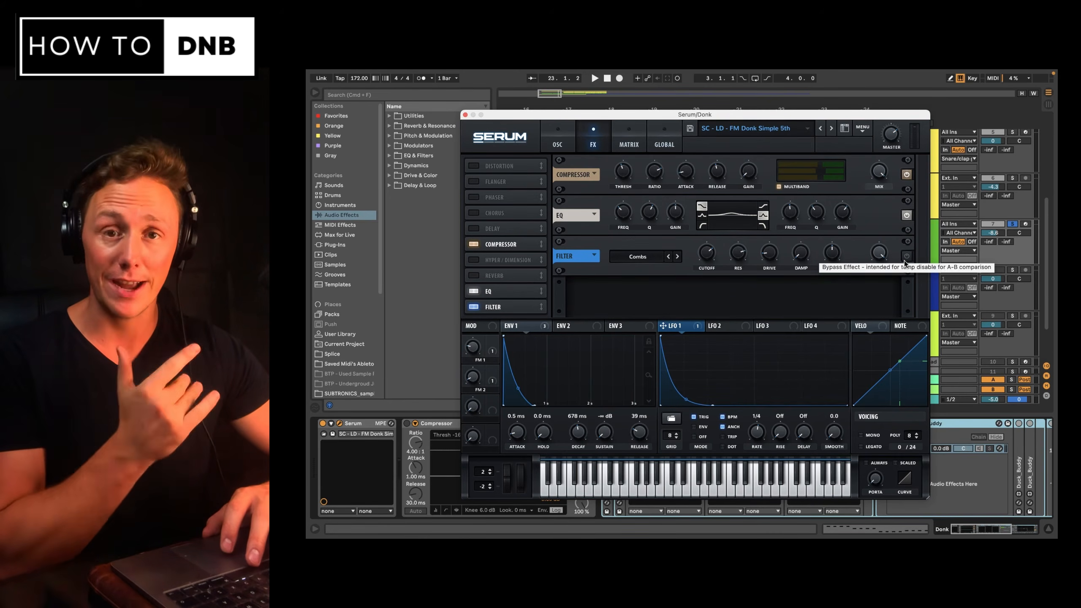
{"action": "key", "text": "space"}
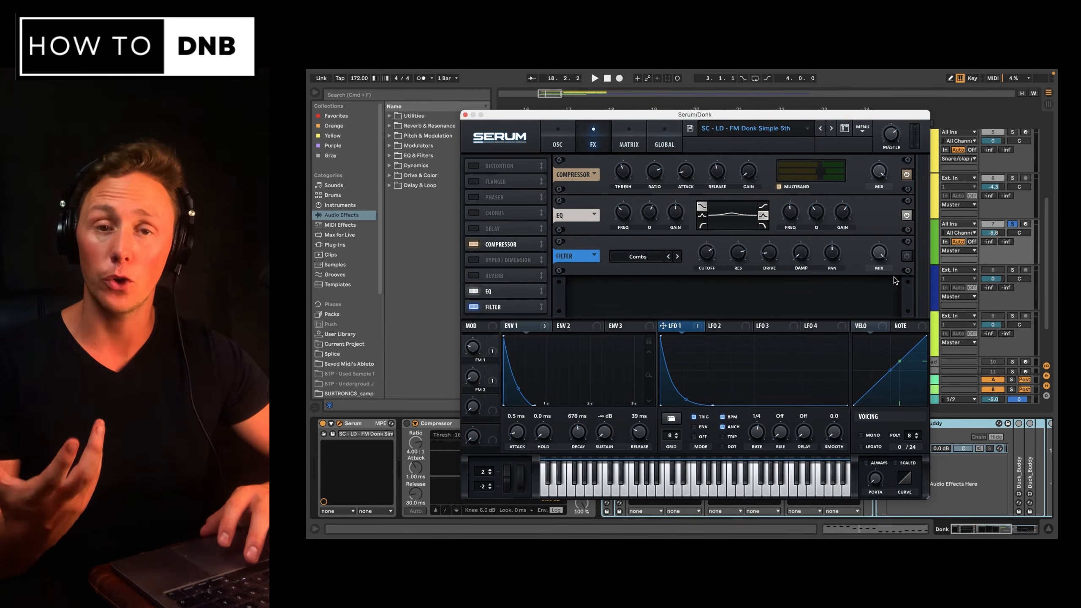
Switch the oscillator filter type to Combs and adjust its cutoff.
{"action": "left_click", "coordinate": [559, 144]}
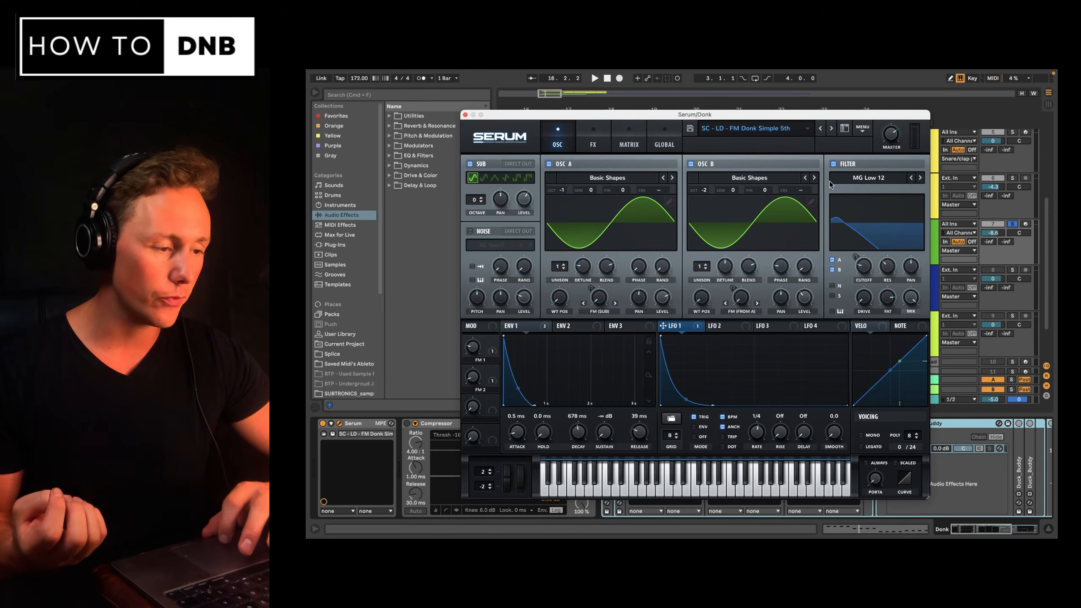
{"action": "left_click", "coordinate": [894, 178]}
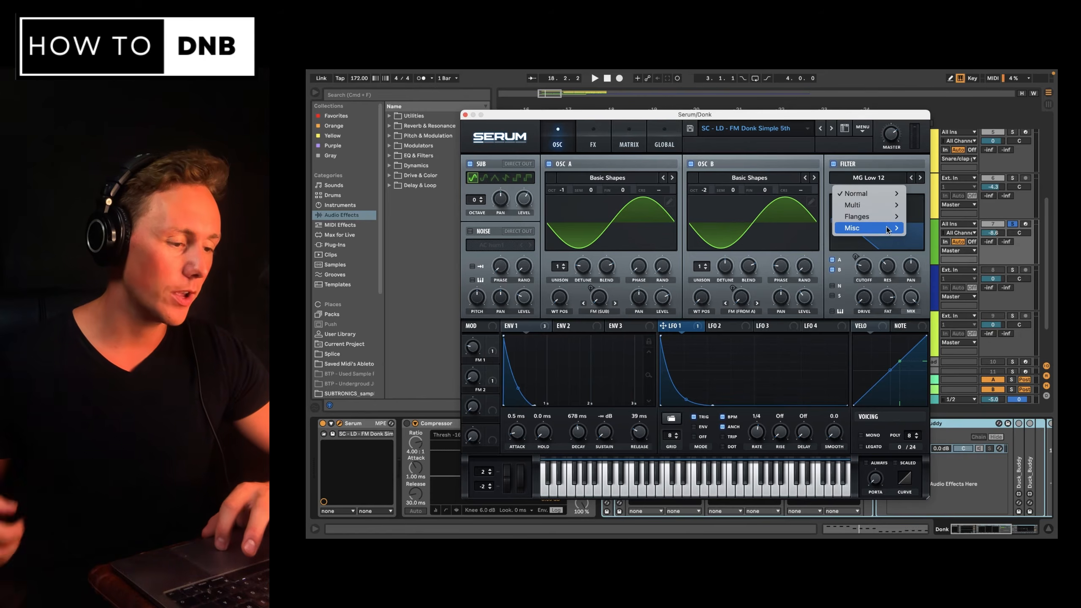
{"action": "mouse_move", "coordinate": [868, 227]}
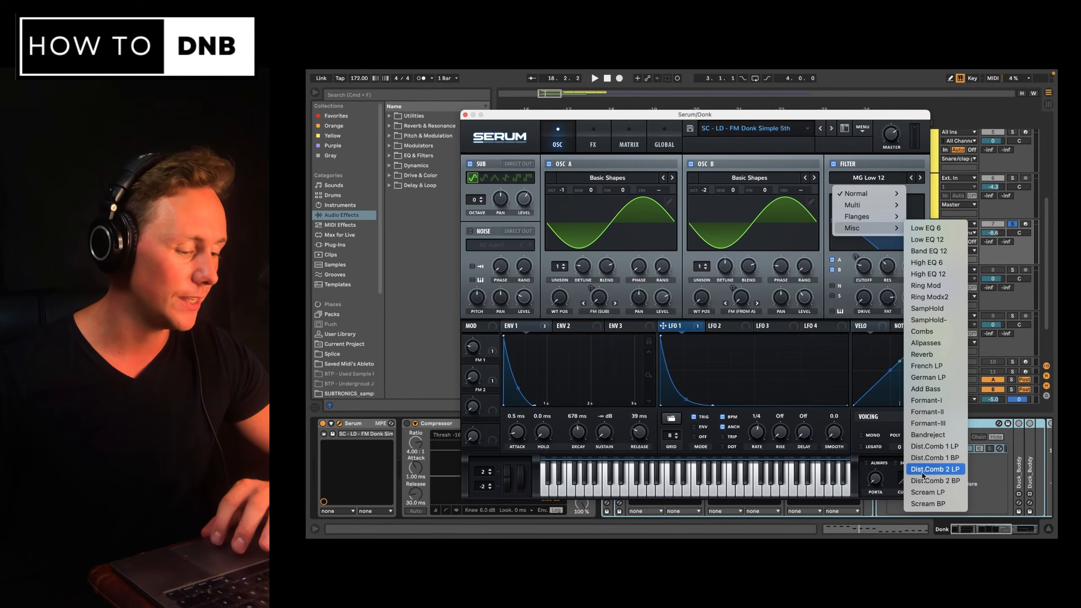
{"action": "left_click", "coordinate": [936, 332]}
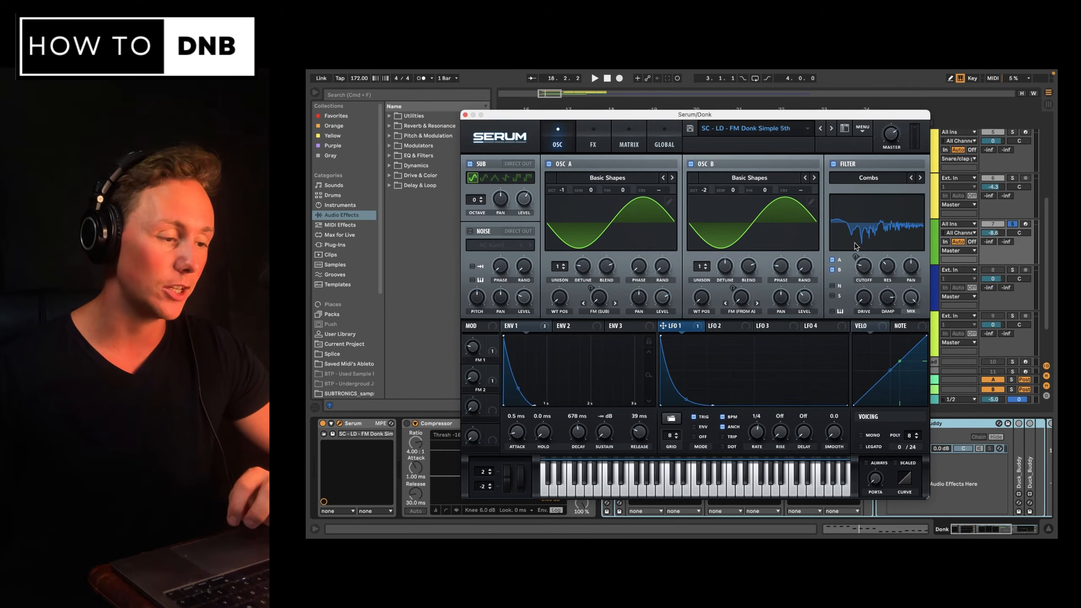
{"action": "left_click_drag", "start_coordinate": [856, 246], "coordinate": [885, 236]}
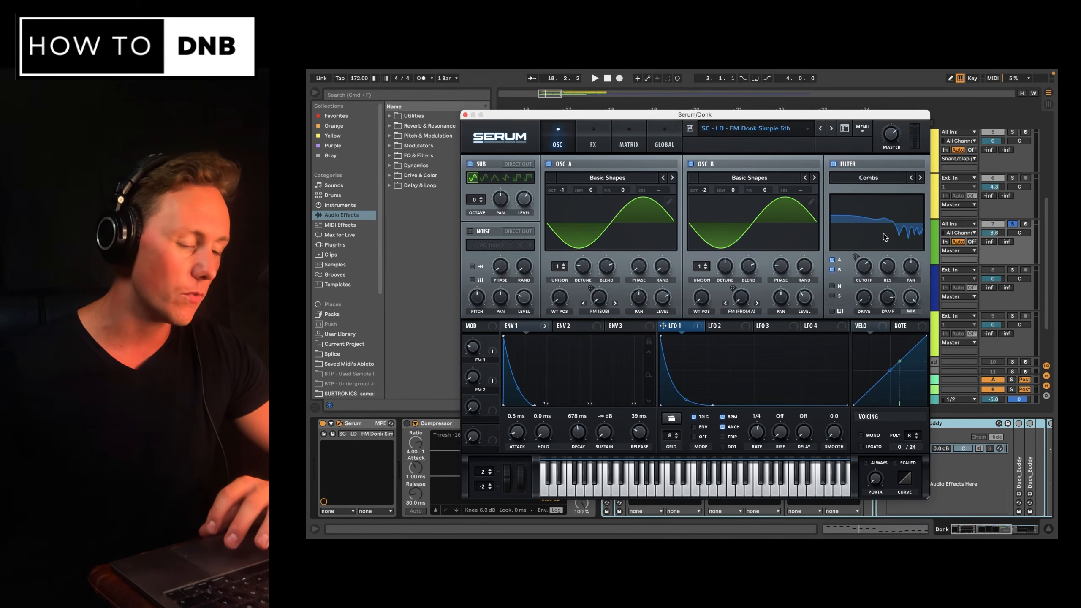
Enable the FX filter in Combs mode and sweep its cutoff to about 1254 Hz during playback.
{"action": "left_click", "coordinate": [606, 147]}
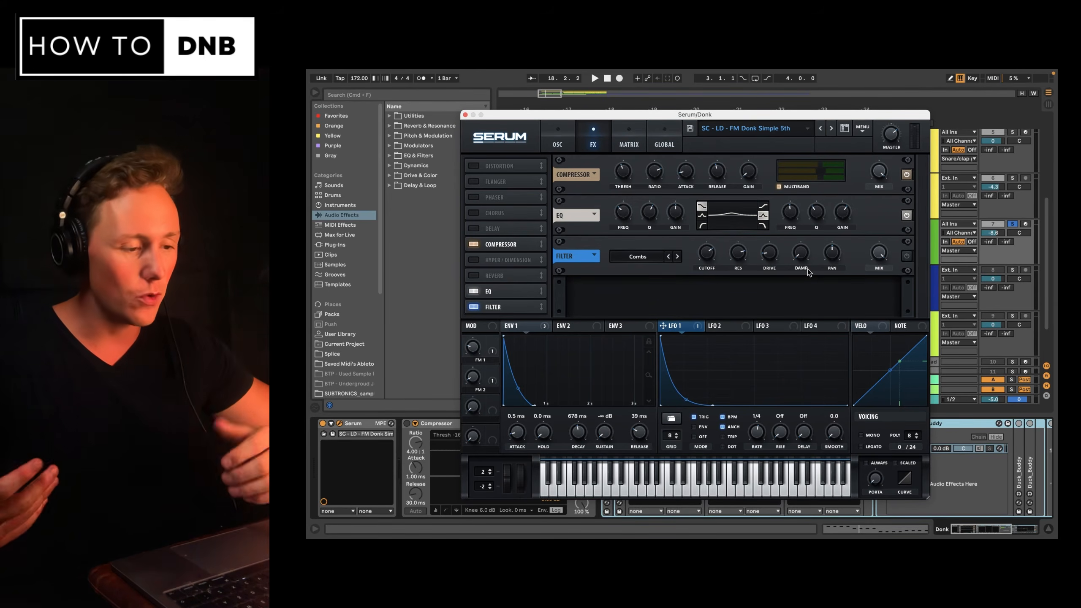
{"action": "left_click", "coordinate": [907, 256]}
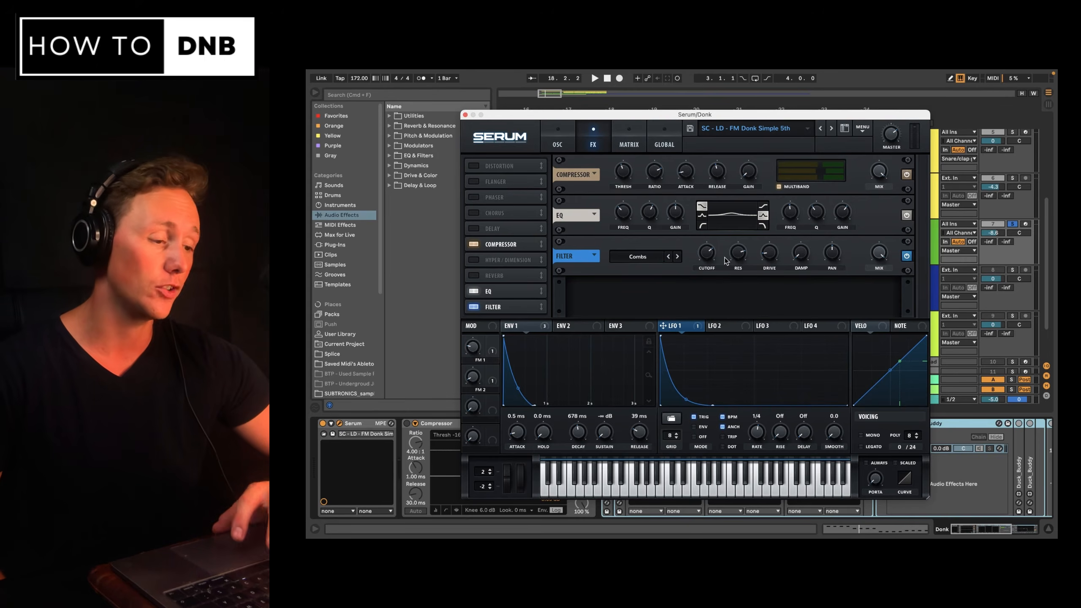
{"action": "key", "text": "space"}
{"action": "mouse_move", "coordinate": [708, 275]}
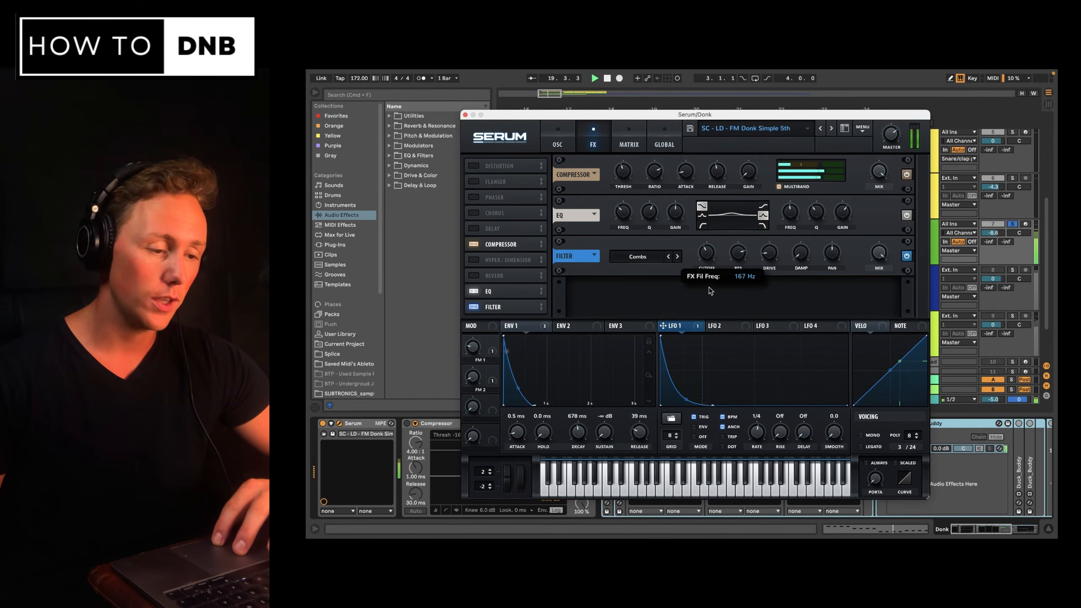
{"action": "left_click_drag", "start_coordinate": [709, 285], "coordinate": [715, 267]}
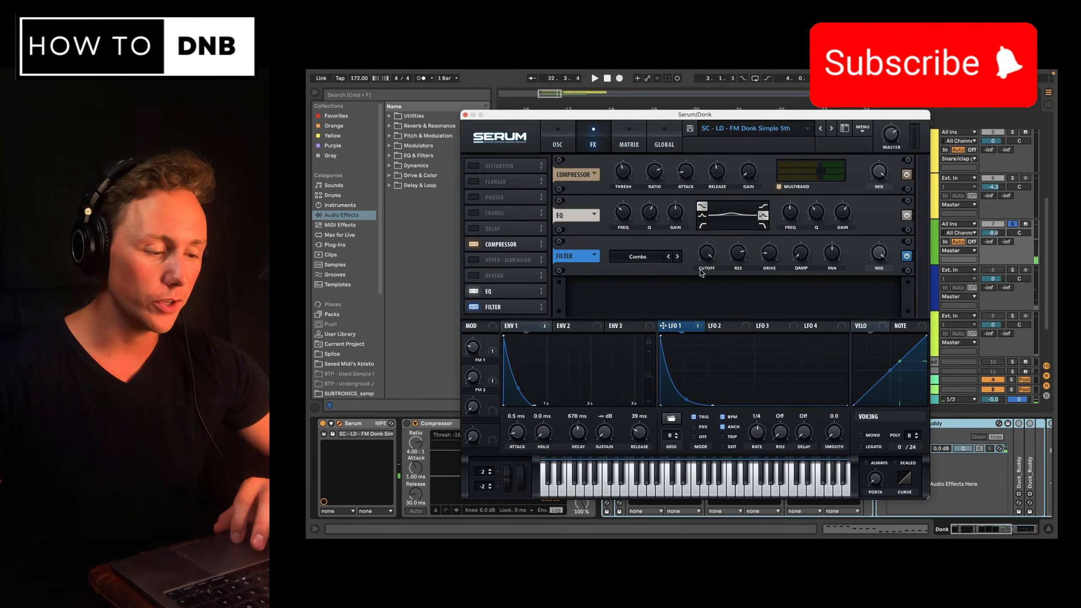
{"action": "mouse_move", "coordinate": [711, 255]}
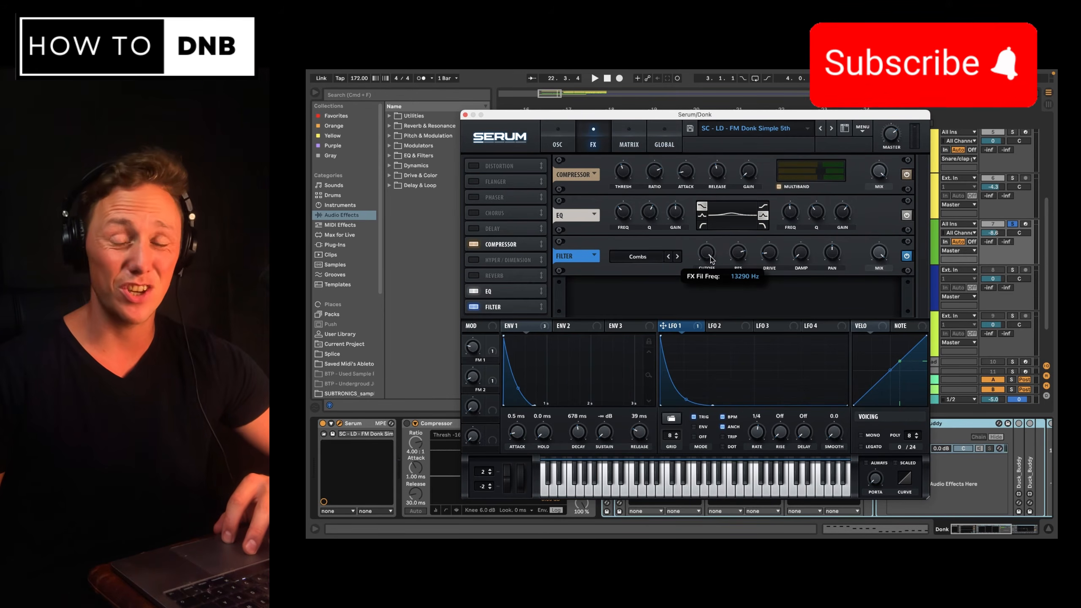
{"action": "left_click_drag", "start_coordinate": [710, 258], "coordinate": [709, 271]}
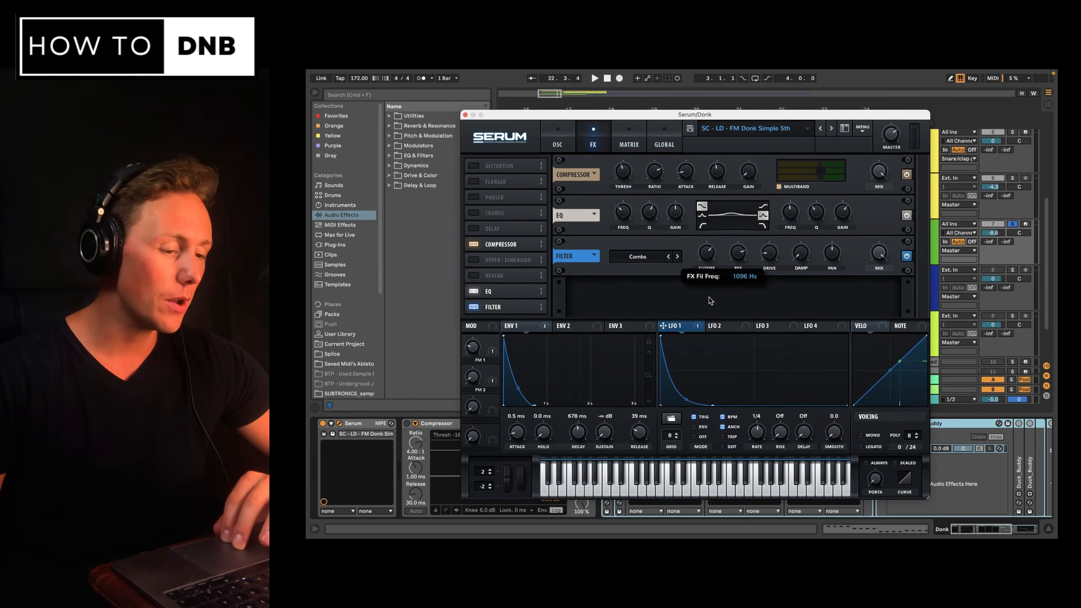
{"action": "left_click_drag", "start_coordinate": [710, 309], "coordinate": [713, 258]}
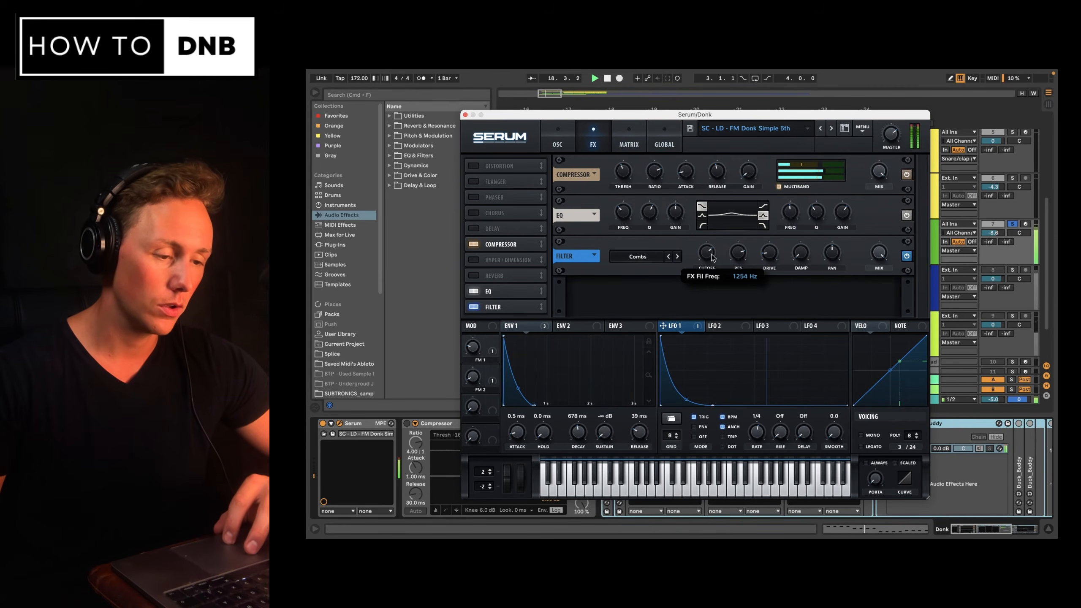
{"action": "left_click_drag", "start_coordinate": [714, 250], "coordinate": [713, 251]}
{"action": "key", "text": "space"}
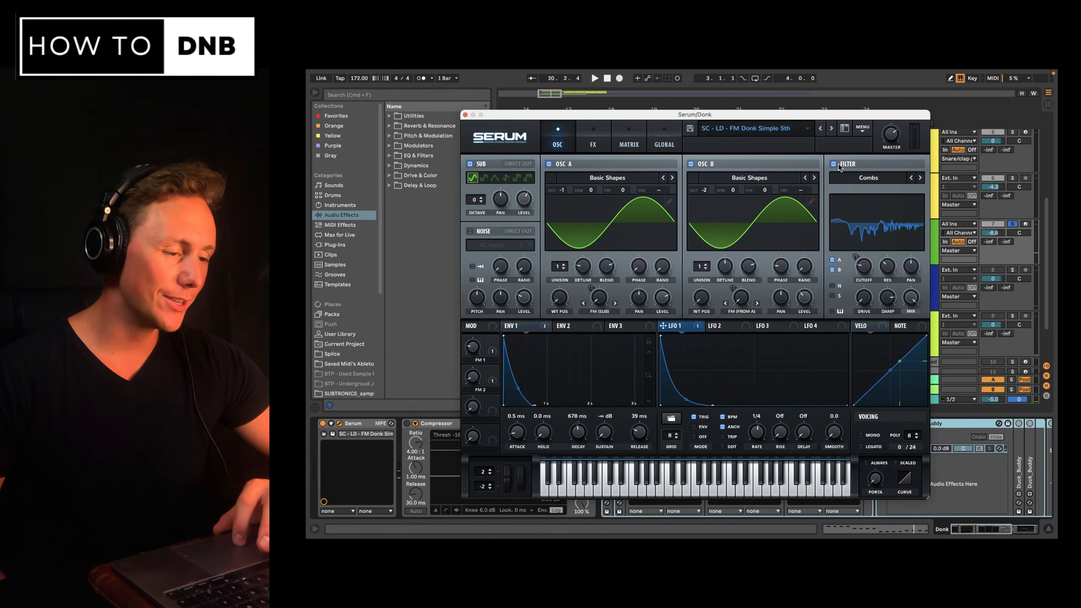
Set the oscillator filter type back to MG Low 12.
{"action": "left_click", "coordinate": [837, 164]}
{"action": "left_click", "coordinate": [836, 164]}
{"action": "left_click", "coordinate": [866, 183]}
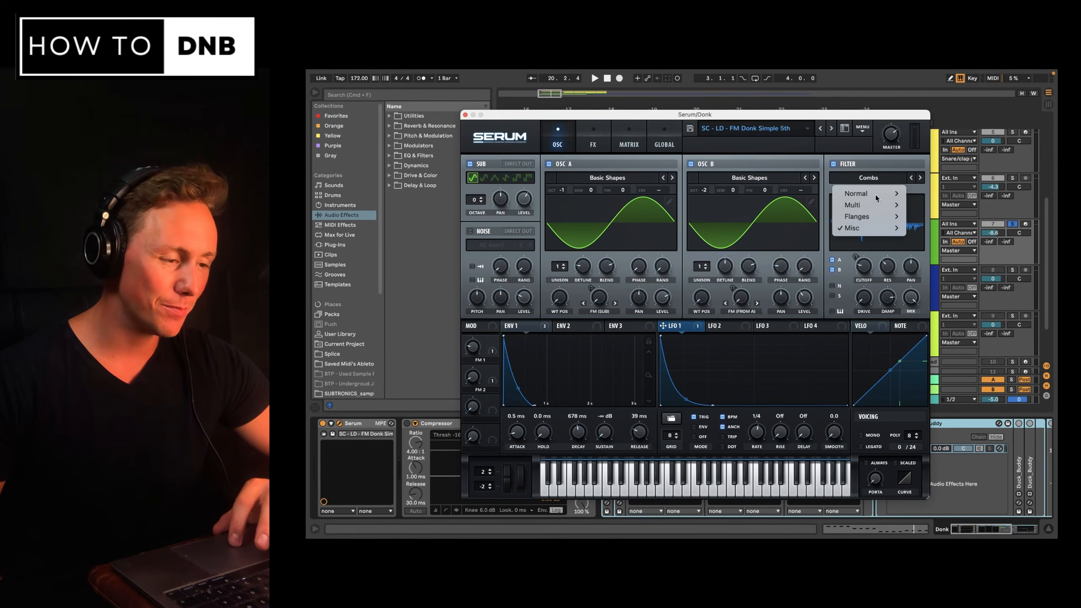
{"action": "mouse_move", "coordinate": [875, 196]}
{"action": "left_click", "coordinate": [934, 207]}
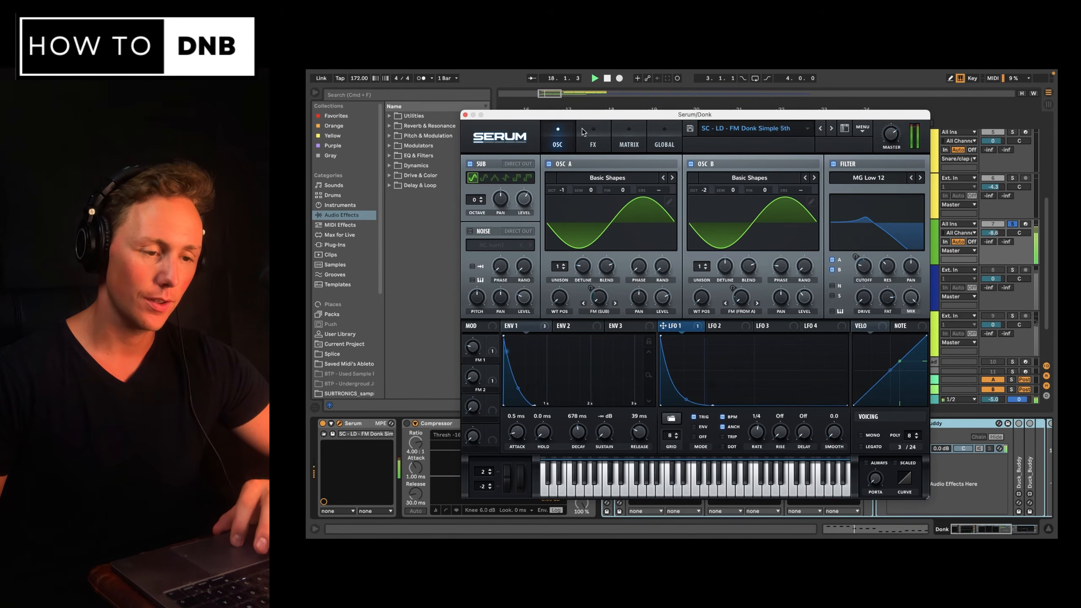
On the effects page, set the compressor's makeup gain to 0.0 dB while auditioning.
{"action": "left_click", "coordinate": [593, 144]}
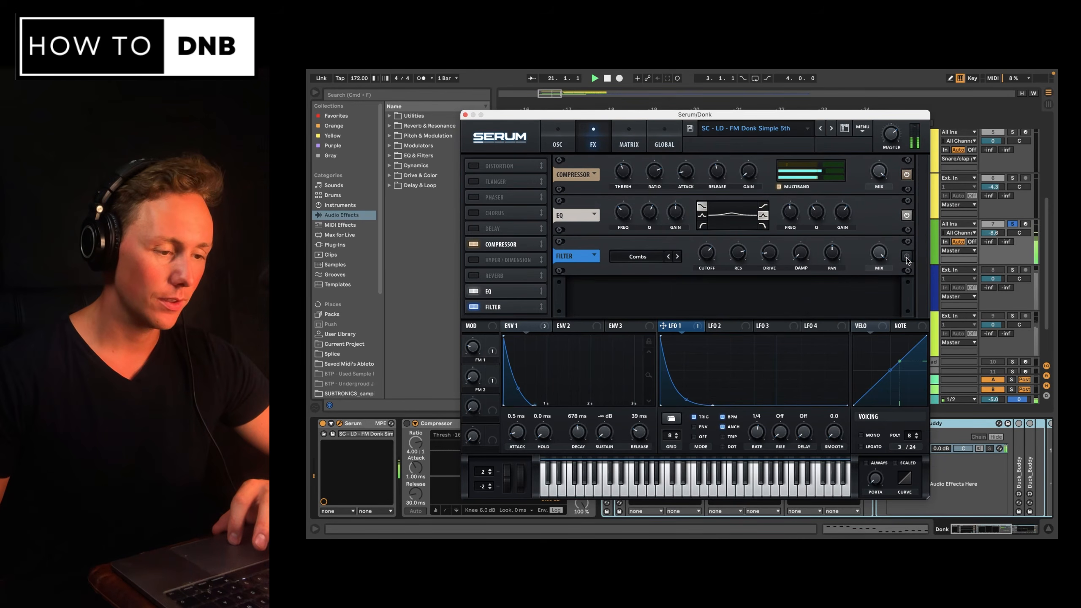
{"action": "mouse_move", "coordinate": [746, 180]}
{"action": "left_click_drag", "start_coordinate": [762, 135], "coordinate": [765, 157]}
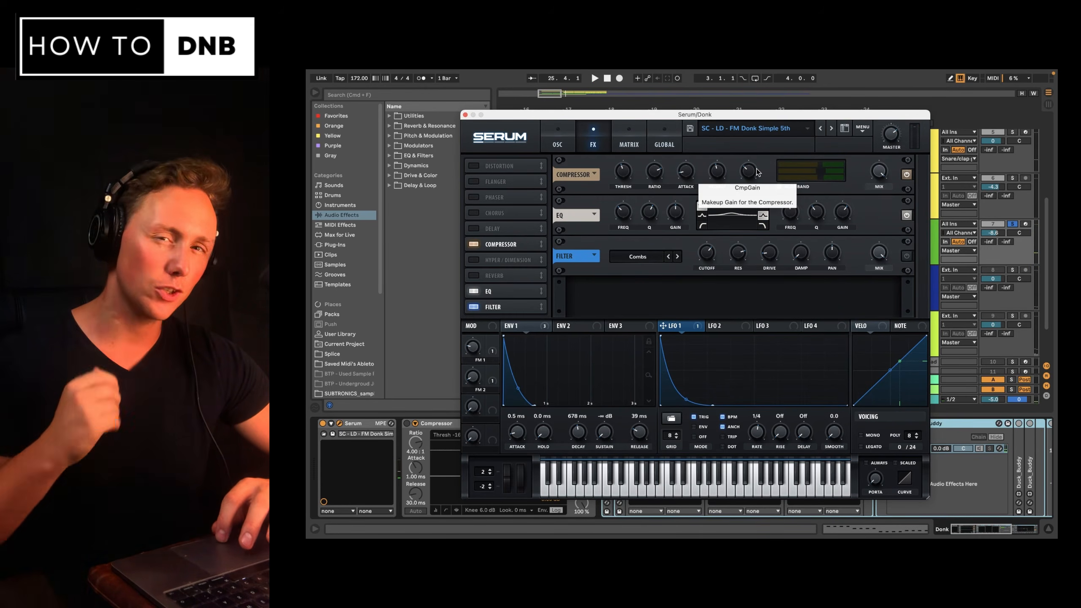
{"action": "key", "text": "space"}
{"action": "left_click_drag", "start_coordinate": [757, 171], "coordinate": [740, 218]}
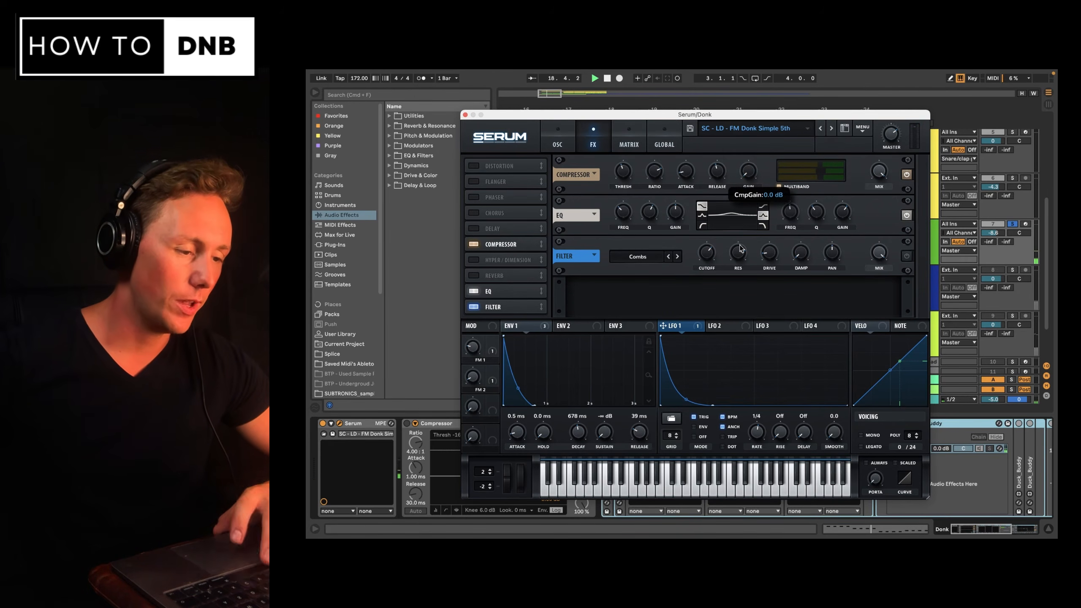
{"action": "key", "text": "space"}
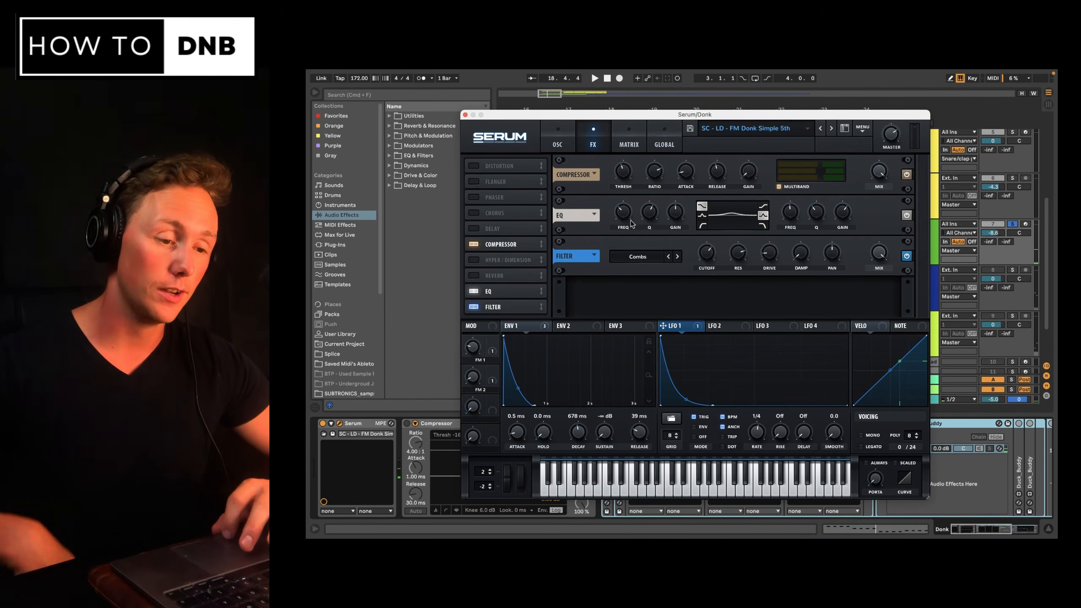
Close the Serum window and toggle the Donk track's solo for playback.
{"action": "left_click", "coordinate": [465, 114]}
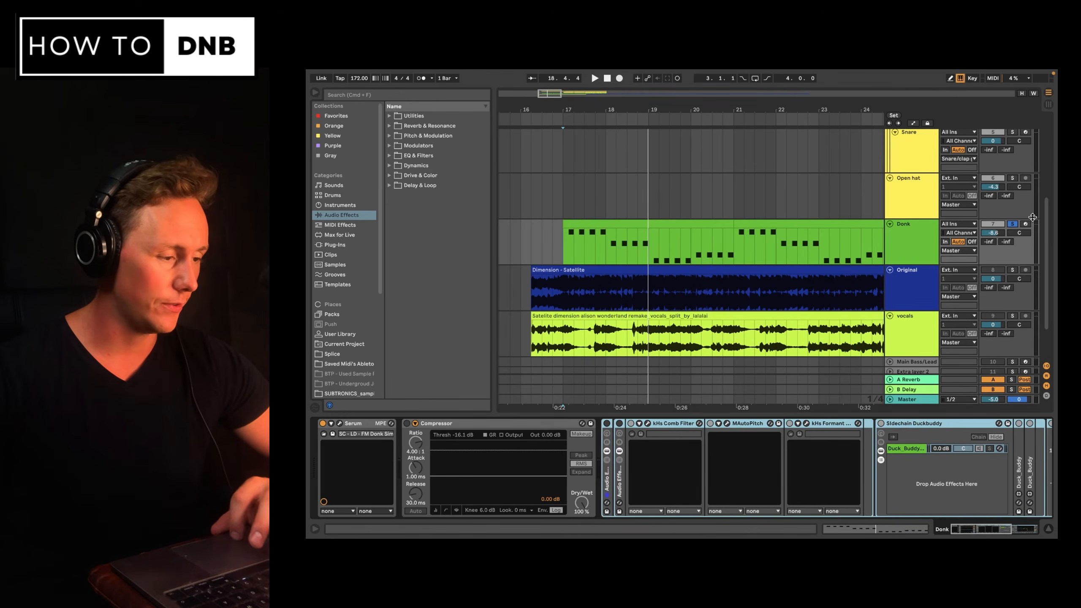
{"action": "left_click", "coordinate": [1012, 223]}
{"action": "key", "text": "space"}
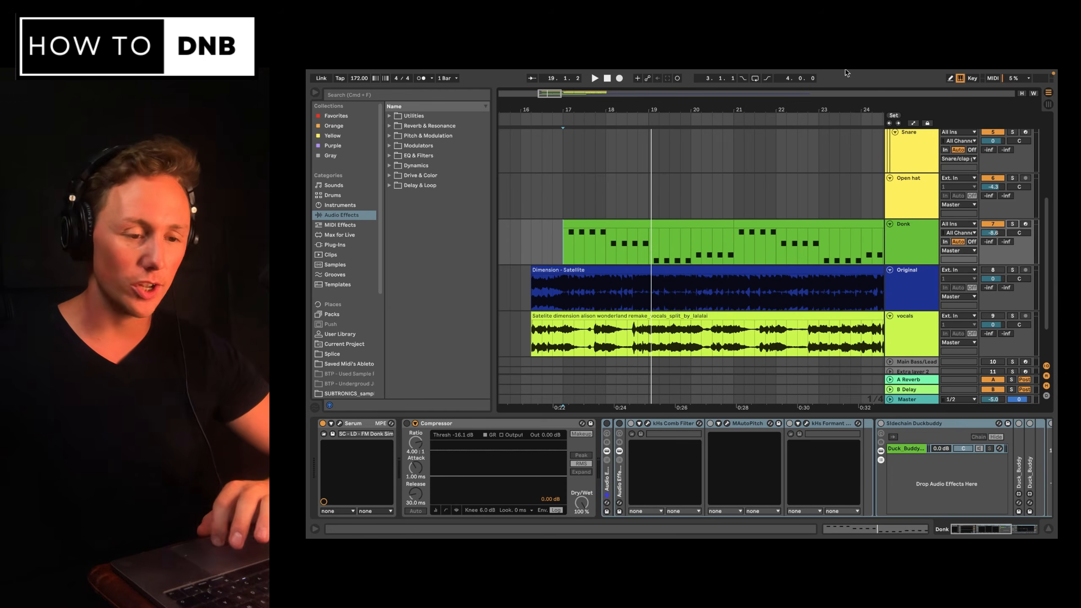
Search the browser for distortion and saturation, and load a Saturator onto the Donk track.
{"action": "left_click", "coordinate": [472, 93]}
{"action": "type", "text": "distortio"}
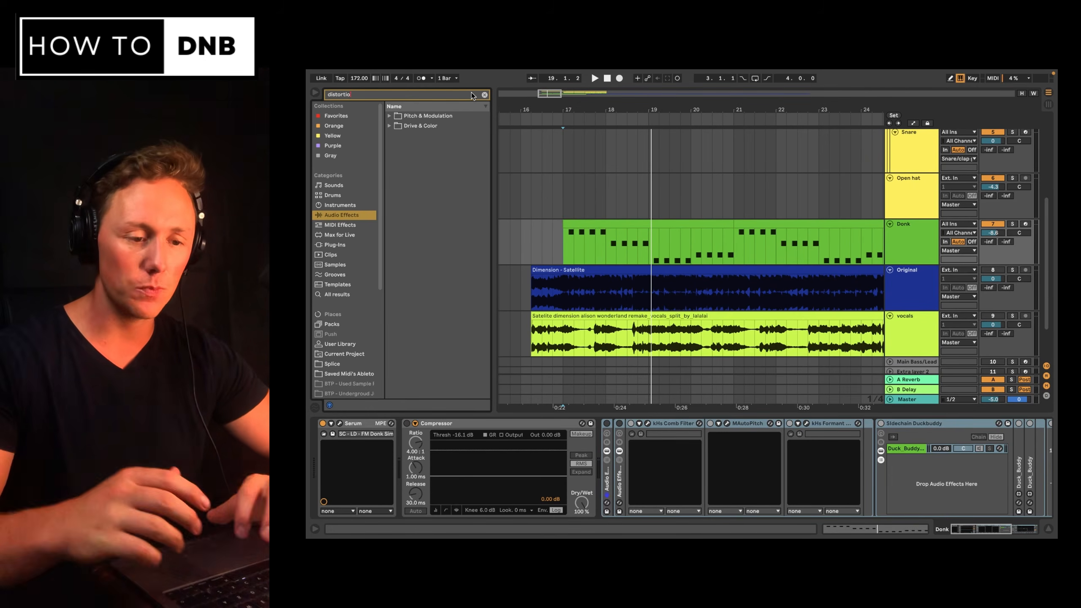
{"action": "left_click", "coordinate": [334, 293]}
{"action": "left_click", "coordinate": [390, 91]}
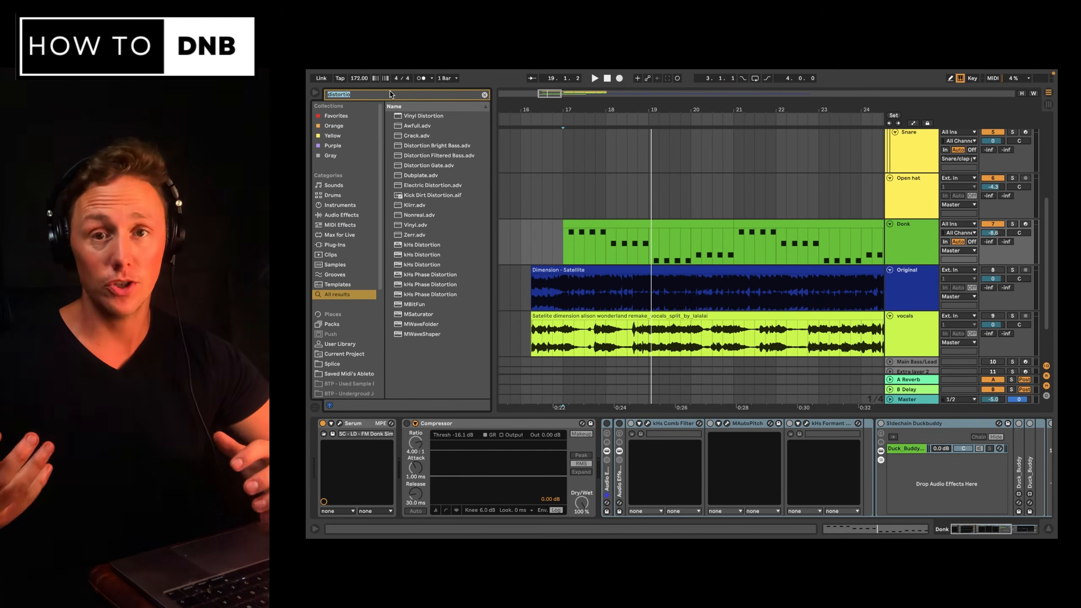
{"action": "type", "text": "satur"}
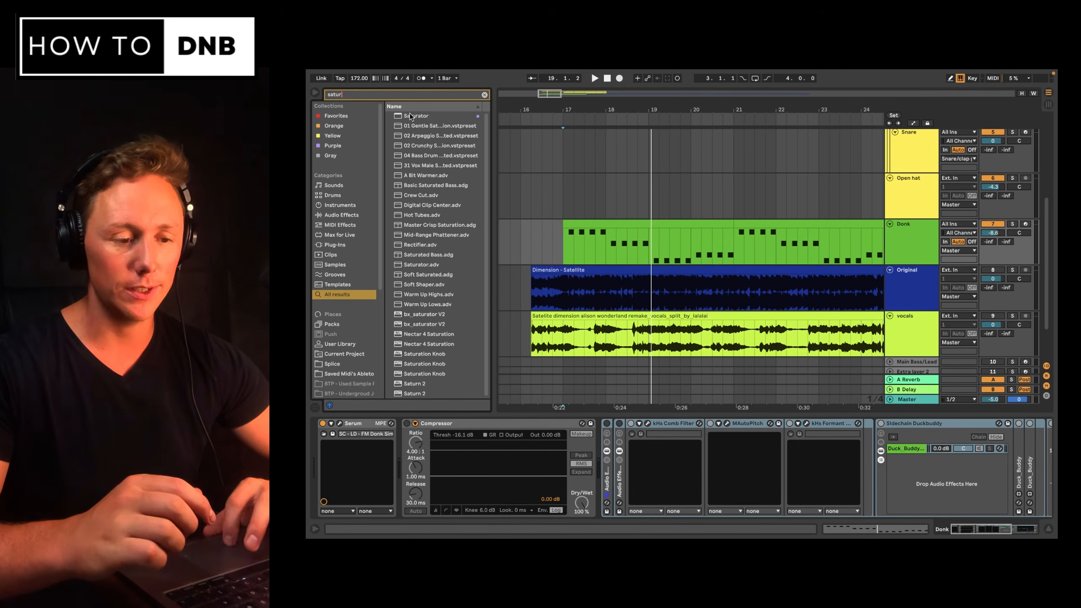
{"action": "key", "text": "Return"}
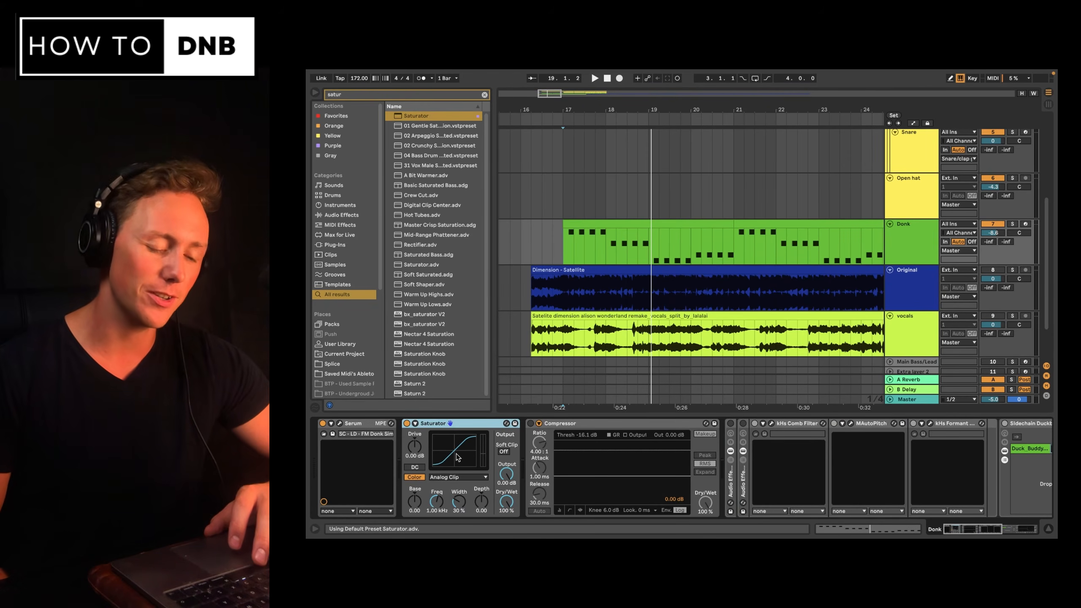
Raise the Saturator's Drive during playback.
{"action": "key", "text": "space"}
{"action": "left_click_drag", "start_coordinate": [415, 447], "coordinate": [415, 458]}
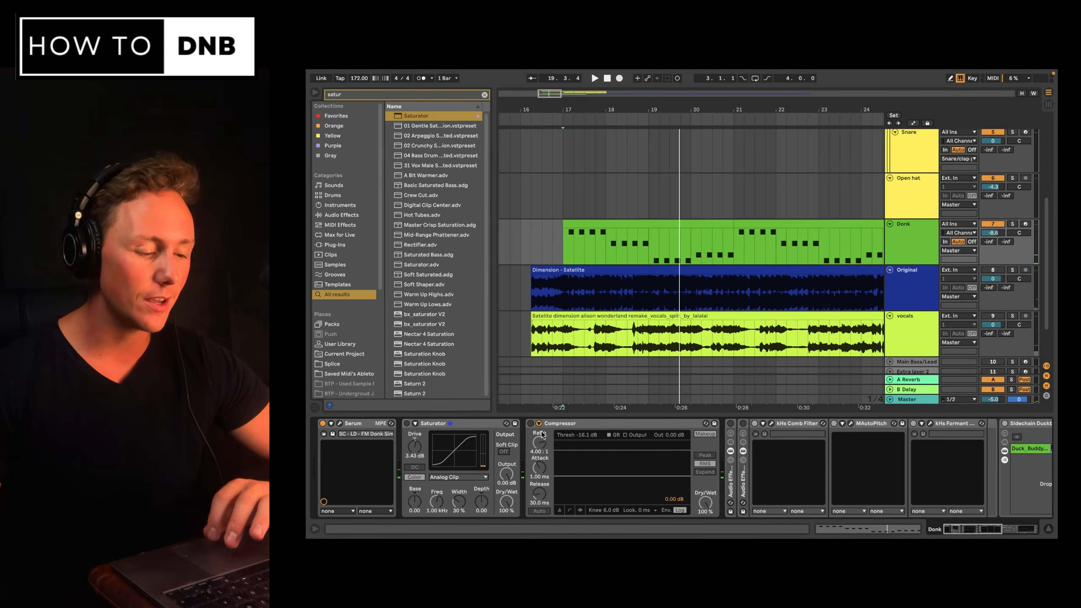
{"action": "scroll", "coordinate": [541, 434], "scroll_direction": "right", "scroll_amount": 3}
{"action": "scroll", "coordinate": [743, 427], "scroll_direction": "right", "scroll_amount": 5}
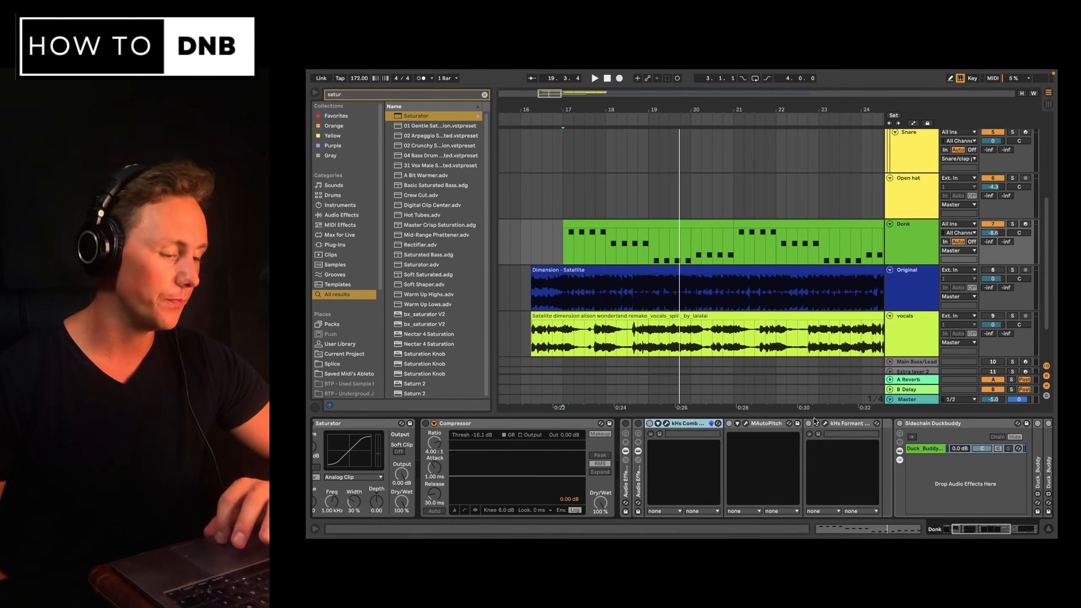
{"action": "left_click", "coordinate": [667, 423]}
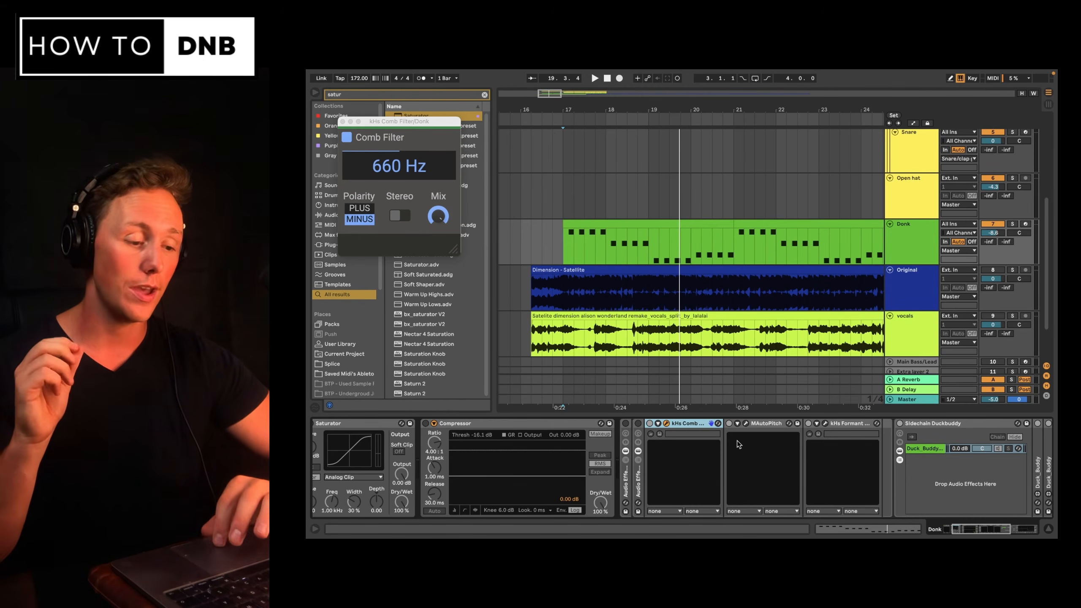
{"action": "scroll", "coordinate": [486, 426], "scroll_direction": "left", "scroll_amount": 5}
{"action": "left_click", "coordinate": [486, 423]}
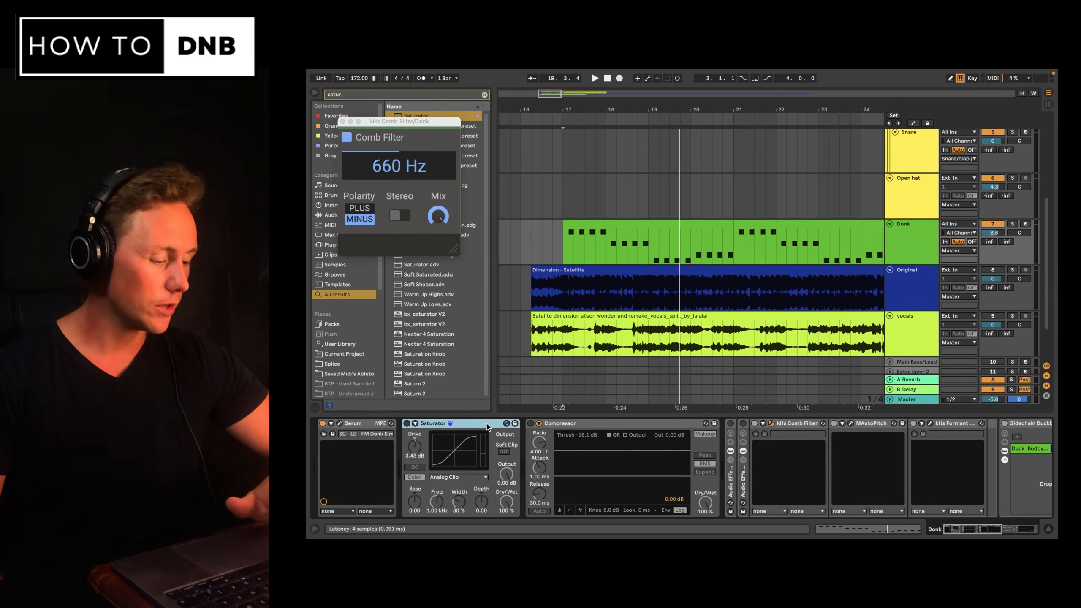
{"action": "key", "text": "Delete"}
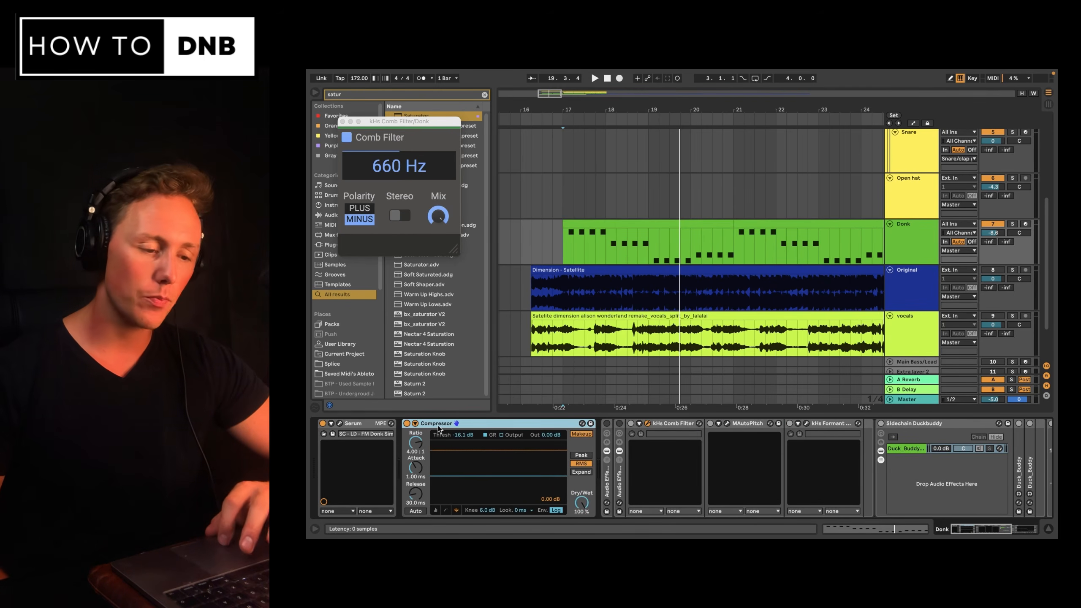
Toggle the comb filter and effect rack on and off during playback to compare.
{"action": "key", "text": "space"}
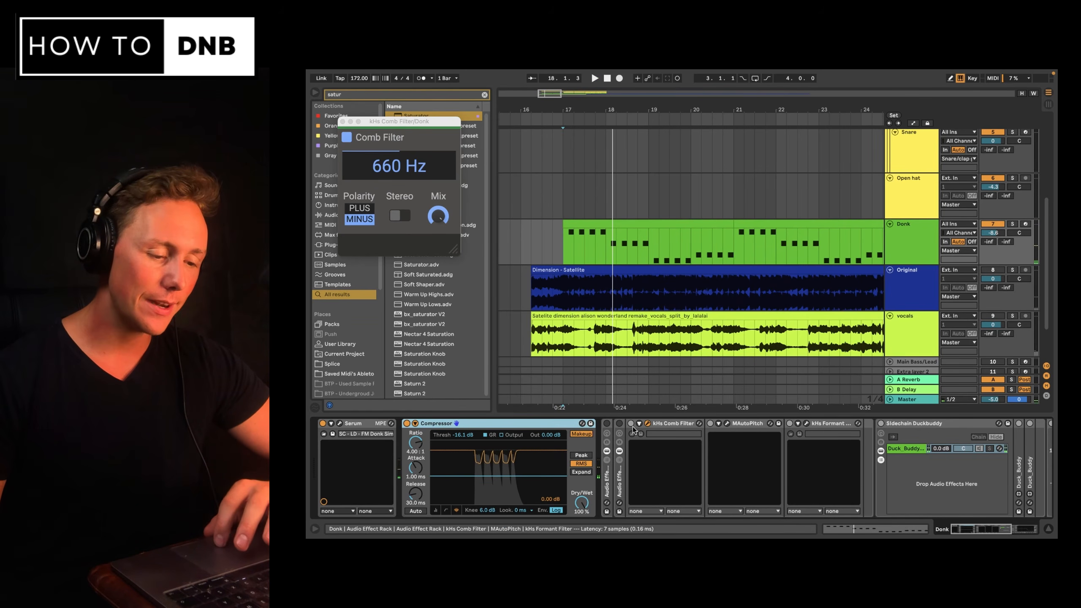
{"action": "left_click", "coordinate": [654, 425]}
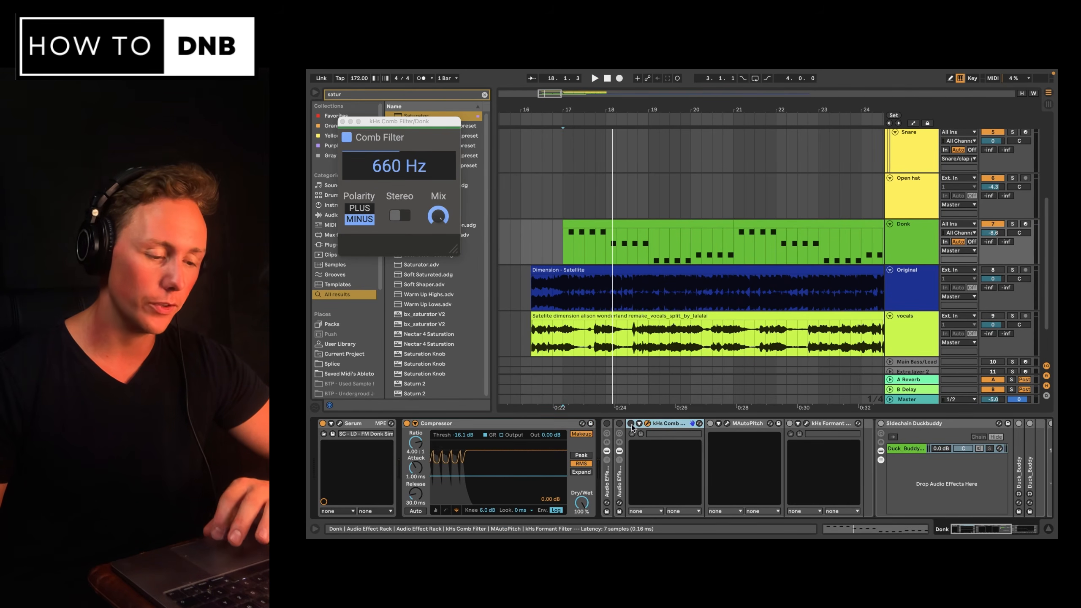
{"action": "left_click", "coordinate": [607, 424]}
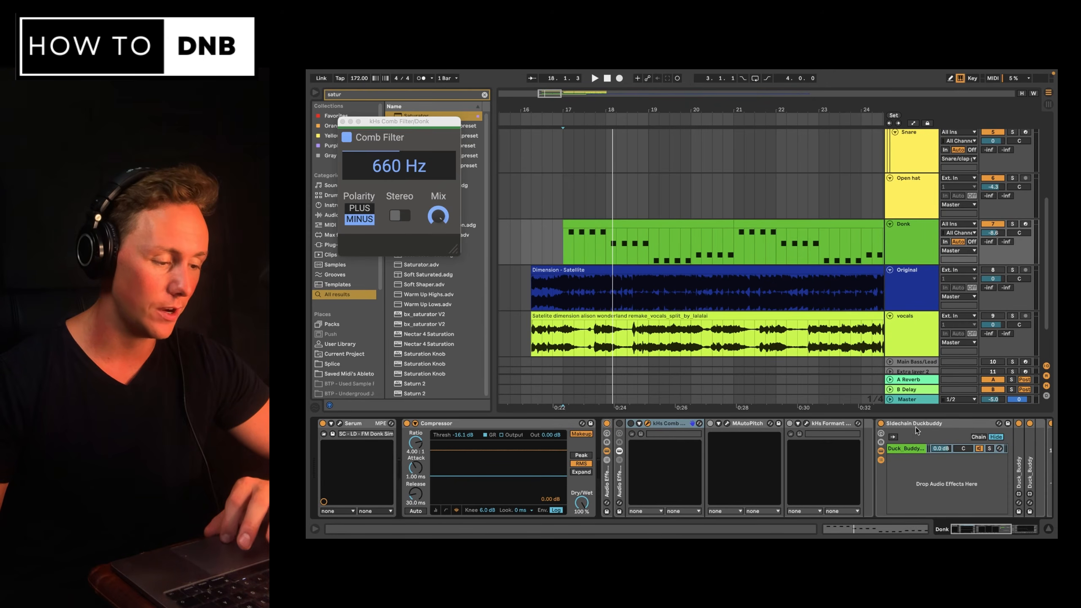
{"action": "scroll", "coordinate": [932, 434], "scroll_direction": "right", "scroll_amount": 5}
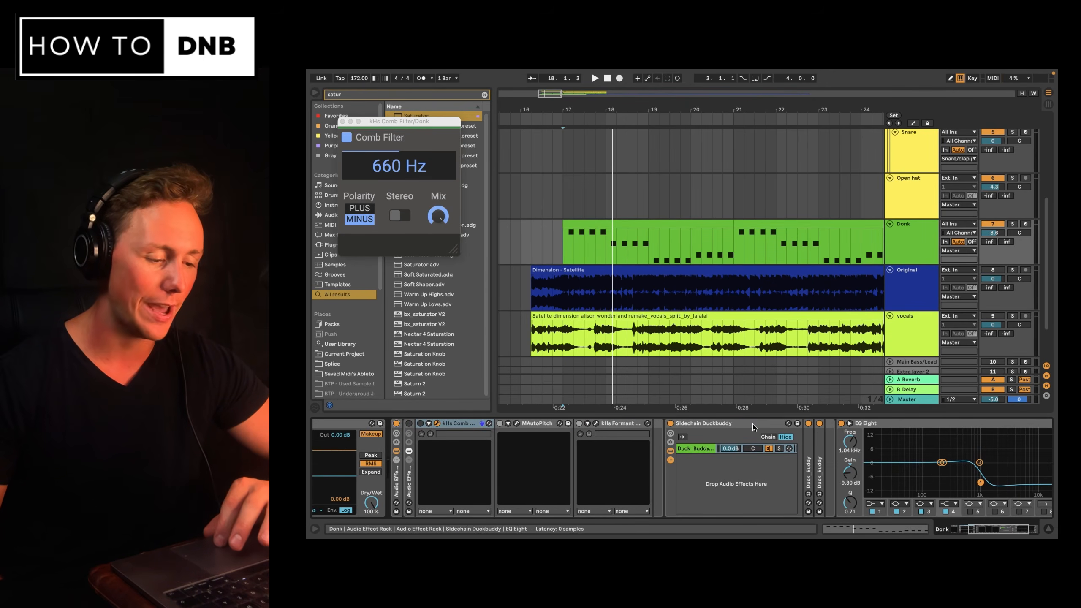
Adjust the kHs Comb Filter's frequency during playback, settling on 523 Hz.
{"action": "left_click", "coordinate": [753, 424]}
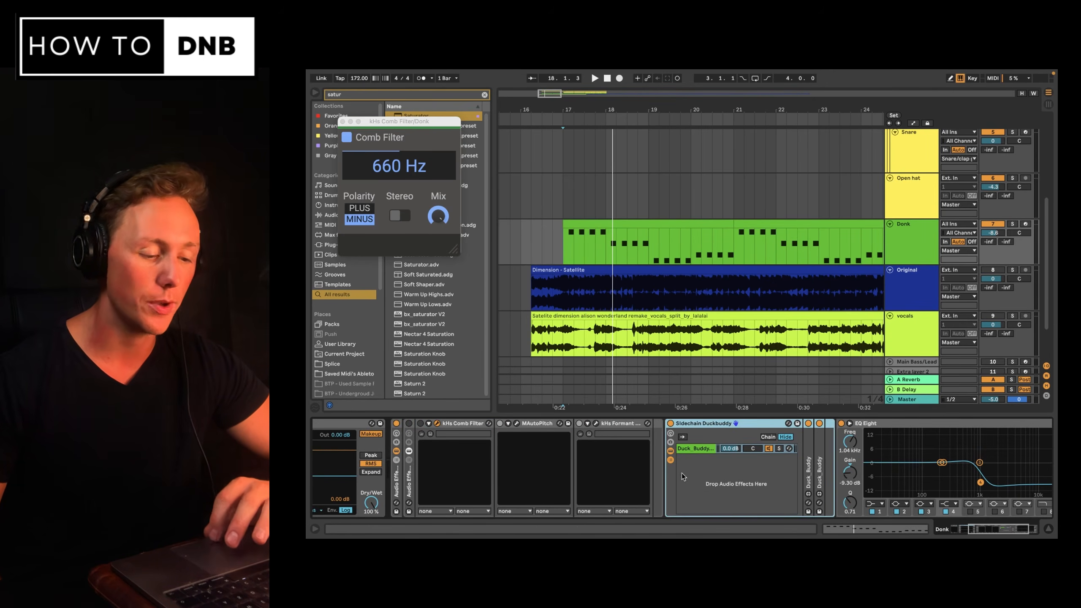
{"action": "scroll", "coordinate": [790, 441], "scroll_direction": "right", "scroll_amount": 3}
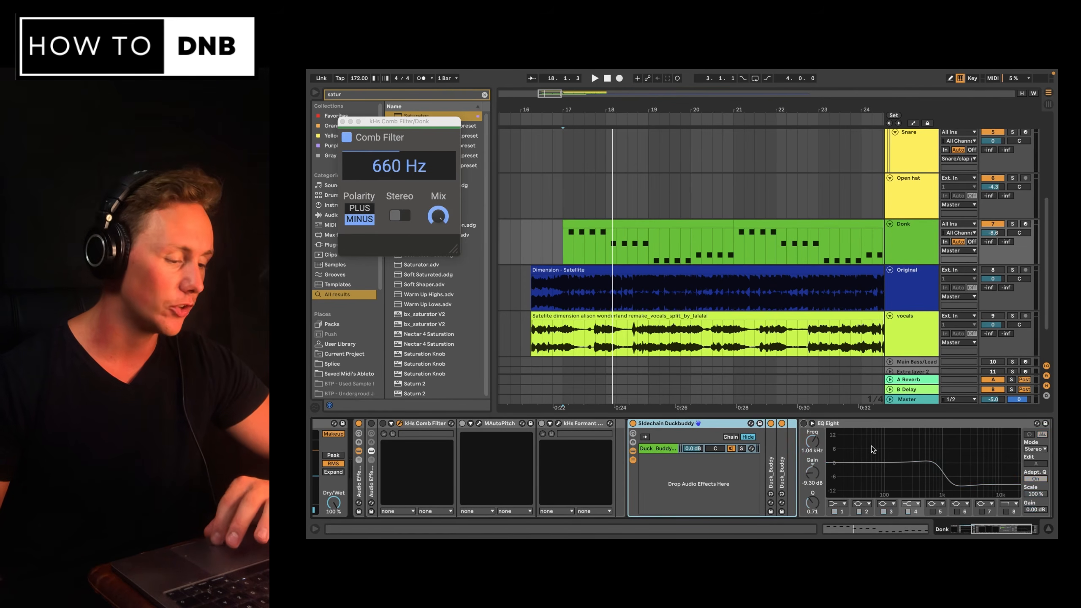
{"action": "scroll", "coordinate": [872, 449], "scroll_direction": "left", "scroll_amount": 5}
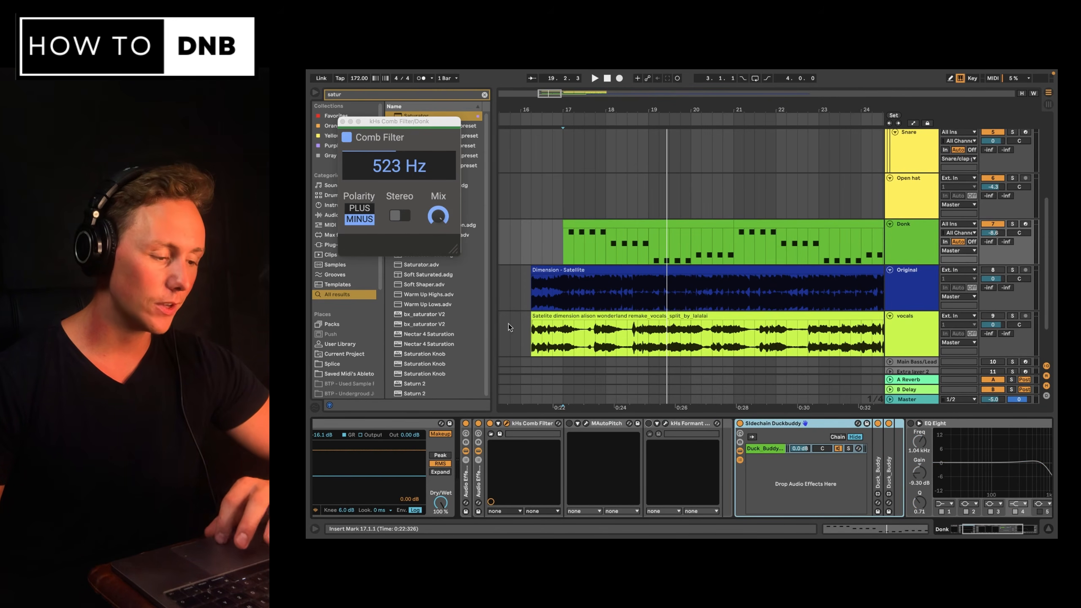
{"action": "key", "text": "space"}
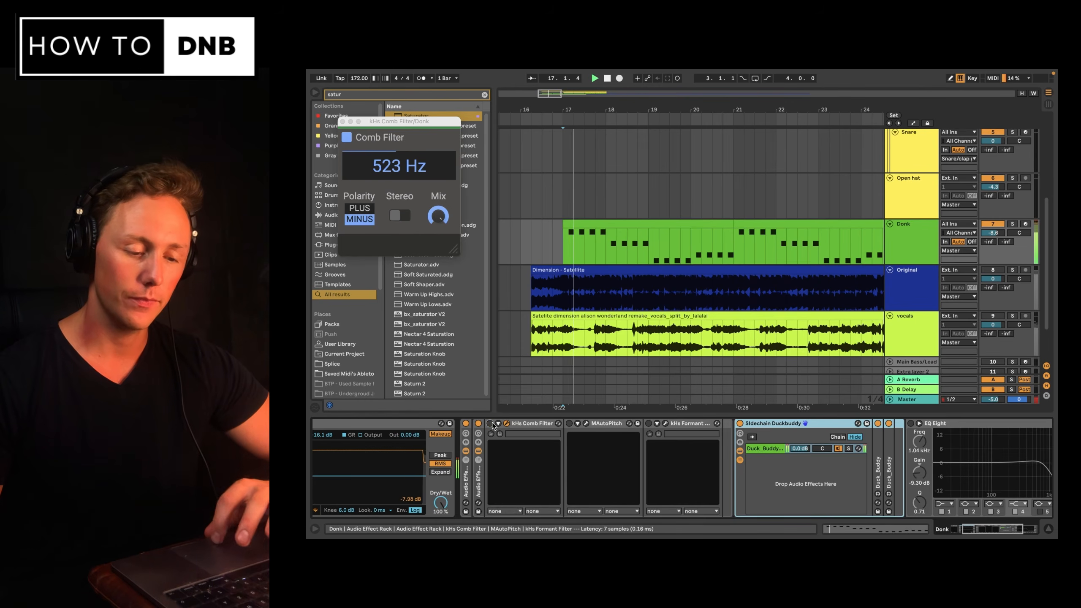
{"action": "mouse_move", "coordinate": [439, 163]}
{"action": "left_mouse_down"}
{"action": "mouse_move", "coordinate": [440, 174]}
{"action": "mouse_move", "coordinate": [439, 151]}
{"action": "mouse_move", "coordinate": [439, 170]}
{"action": "left_mouse_up"}
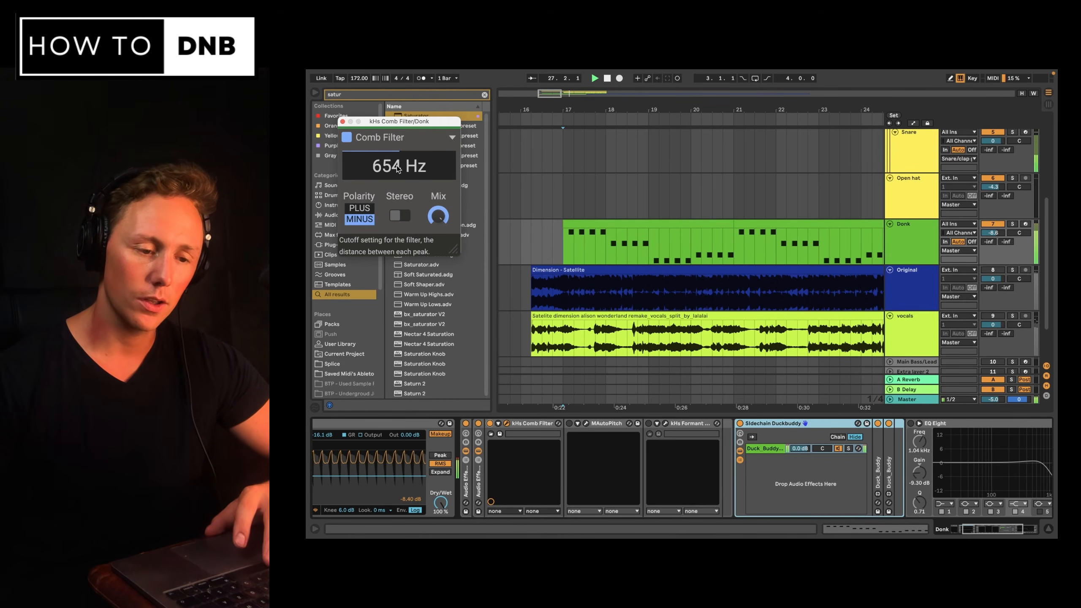
{"action": "key", "text": "space"}
{"action": "left_click_drag", "start_coordinate": [396, 166], "coordinate": [396, 169]}
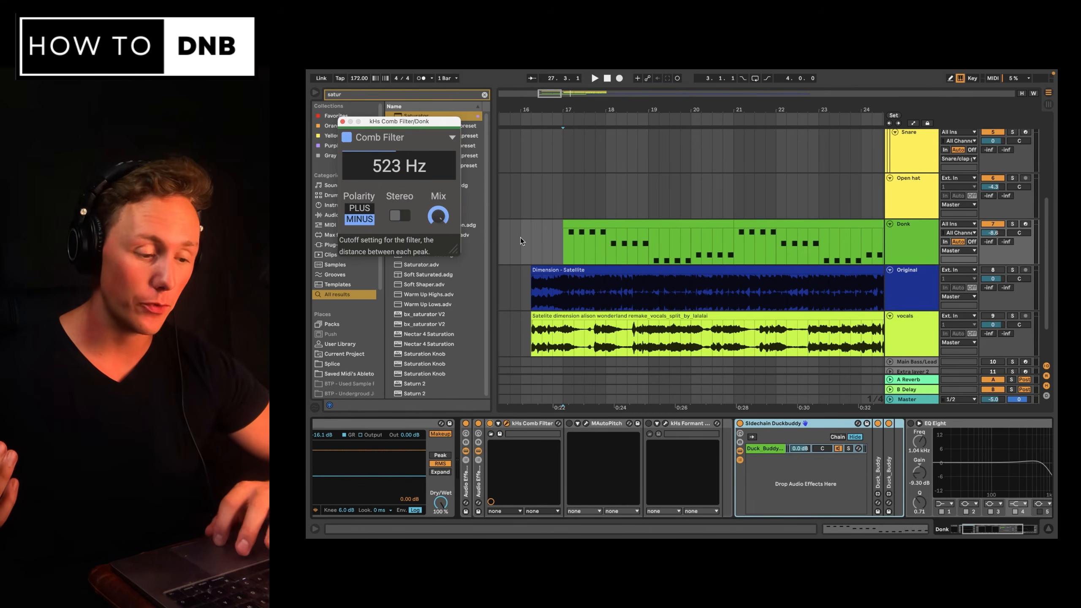
Open MAutoPitch and adjust its Formant Shift during playback to +1.82, then close its window.
{"action": "key", "text": "space"}
{"action": "left_click", "coordinate": [586, 424]}
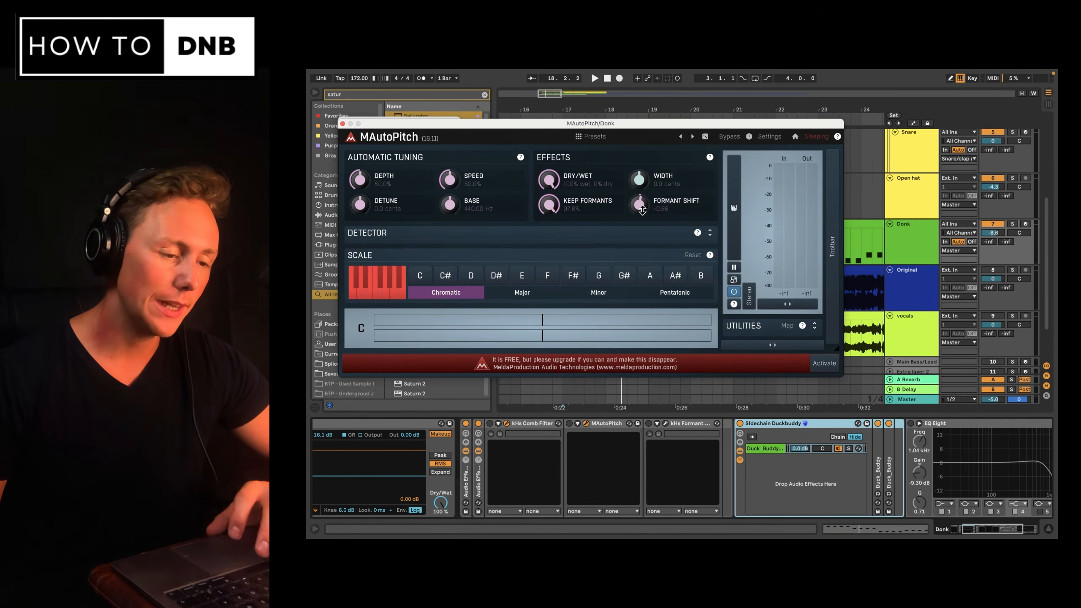
{"action": "left_click_drag", "start_coordinate": [642, 209], "coordinate": [642, 201]}
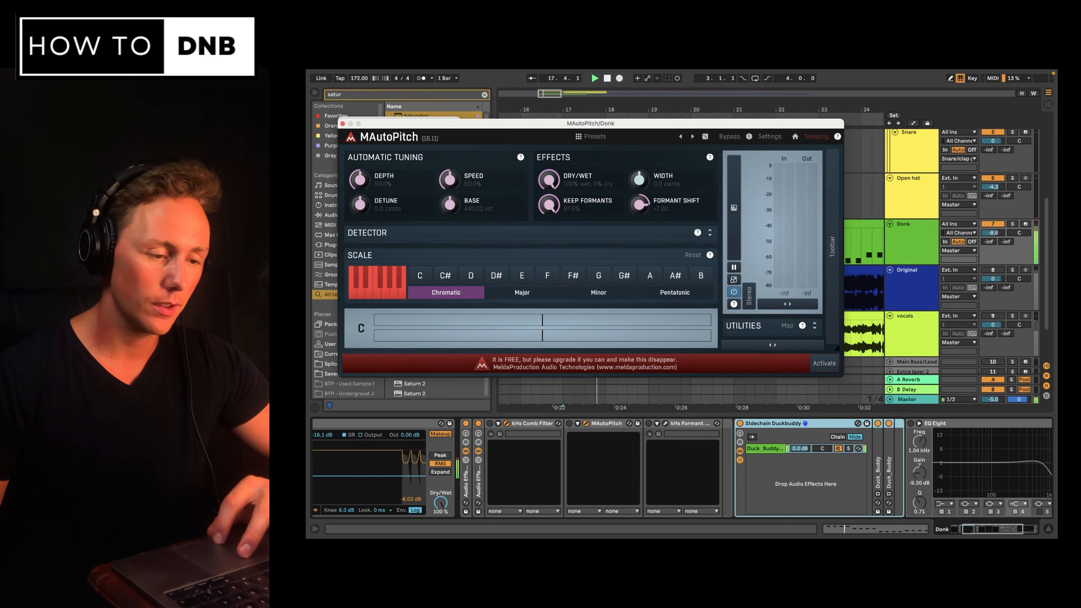
{"action": "left_click", "coordinate": [578, 423]}
{"action": "left_click", "coordinate": [569, 423]}
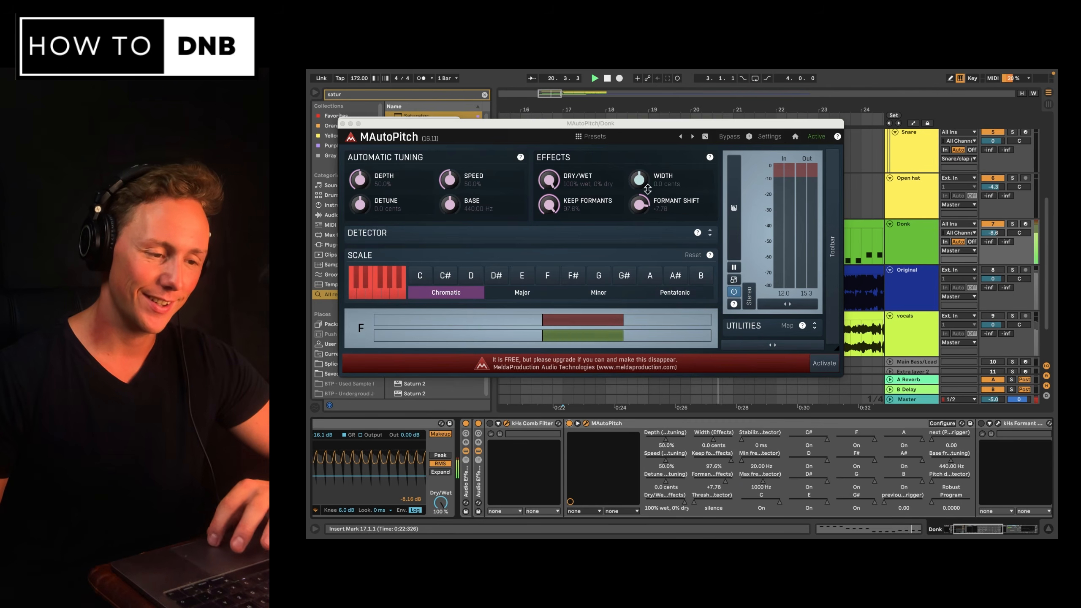
{"action": "mouse_move", "coordinate": [639, 205]}
{"action": "left_mouse_down"}
{"action": "mouse_move", "coordinate": [639, 237]}
{"action": "mouse_move", "coordinate": [639, 191]}
{"action": "mouse_move", "coordinate": [638, 216]}
{"action": "left_mouse_up"}
{"action": "left_click", "coordinate": [343, 123]}
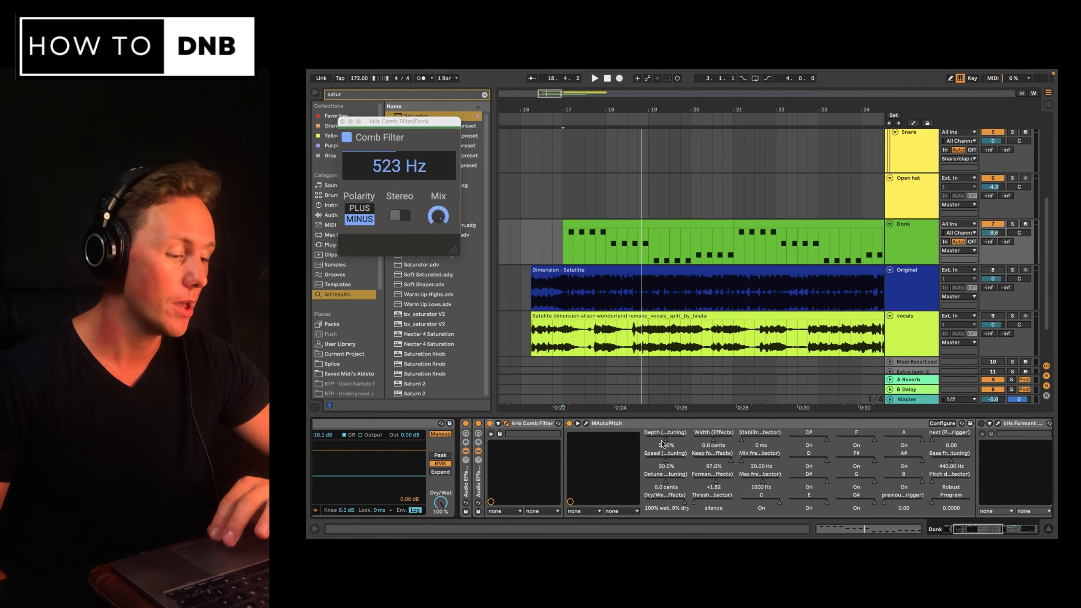
Open the kHs Formant Filter, move its formant point upward during playback, and close both plugin windows.
{"action": "scroll", "coordinate": [663, 443], "scroll_direction": "right", "scroll_amount": 4}
{"action": "key", "text": "space"}
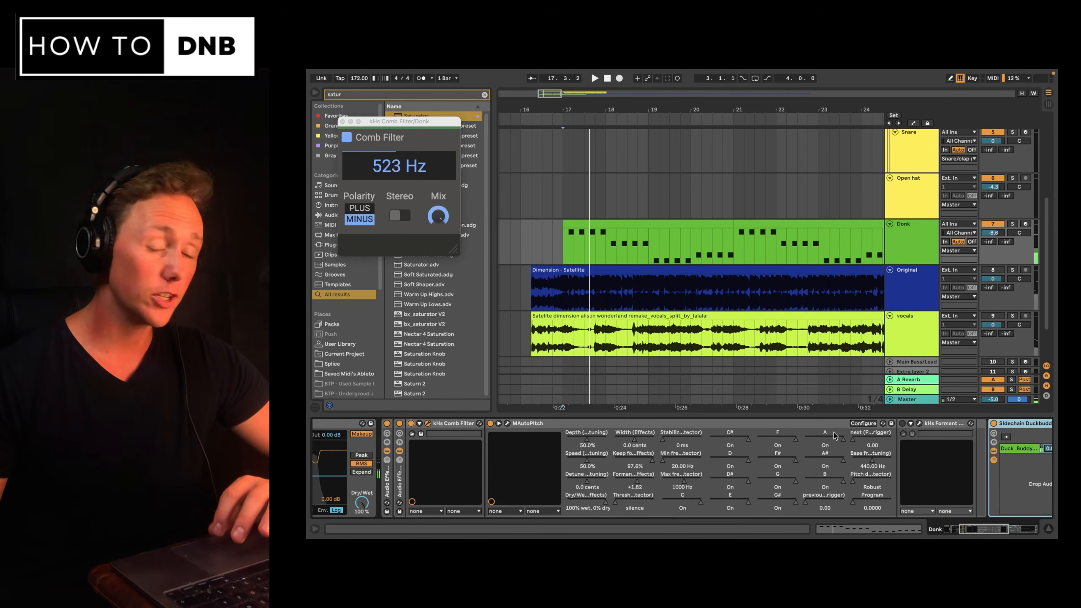
{"action": "left_click", "coordinate": [931, 427]}
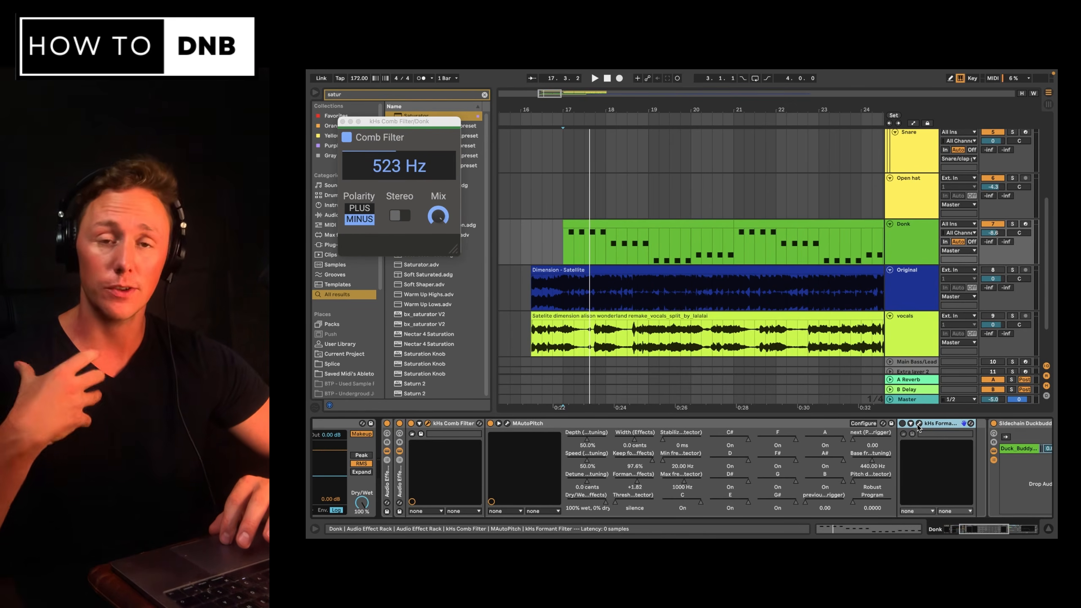
{"action": "left_click", "coordinate": [903, 424]}
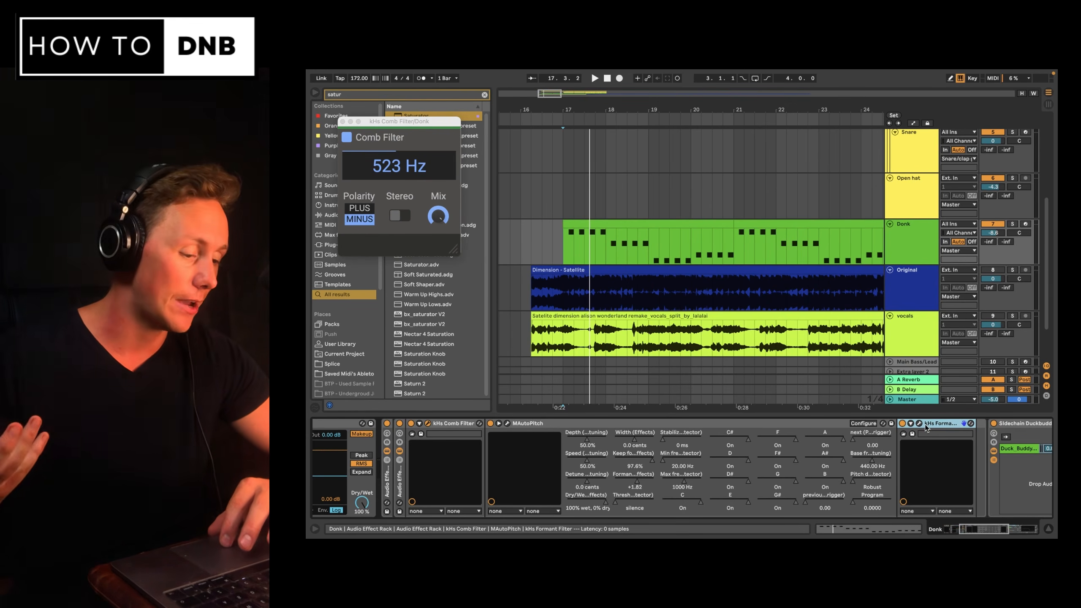
{"action": "left_click", "coordinate": [918, 423]}
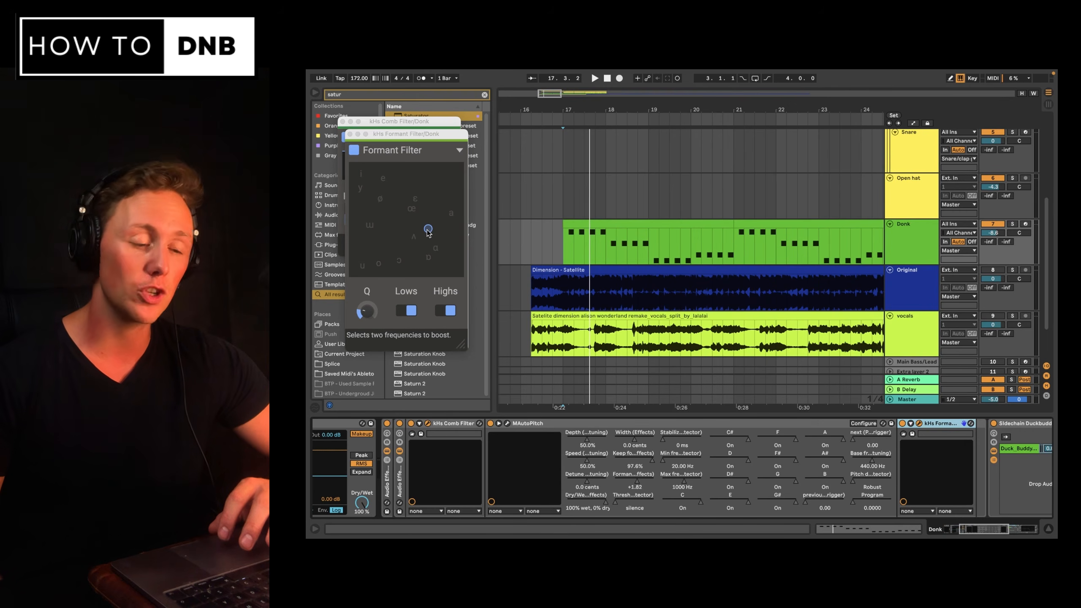
{"action": "key", "text": "space"}
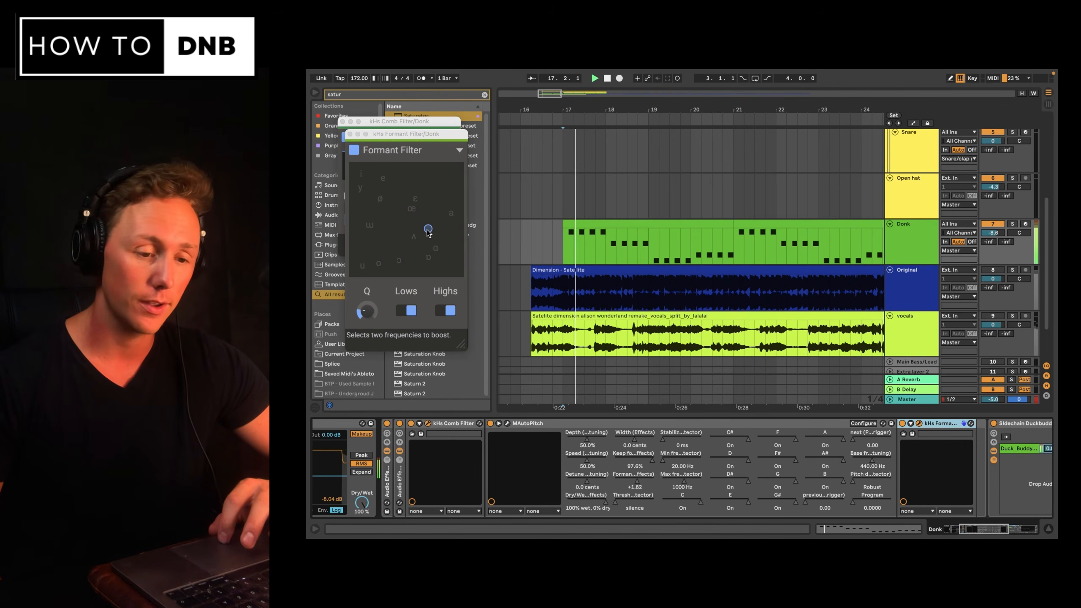
{"action": "mouse_move", "coordinate": [428, 231]}
{"action": "left_mouse_down"}
{"action": "mouse_move", "coordinate": [385, 192]}
{"action": "mouse_move", "coordinate": [375, 265]}
{"action": "mouse_move", "coordinate": [459, 275]}
{"action": "mouse_move", "coordinate": [411, 244]}
{"action": "mouse_move", "coordinate": [412, 219]}
{"action": "mouse_move", "coordinate": [385, 199]}
{"action": "mouse_move", "coordinate": [398, 179]}
{"action": "mouse_move", "coordinate": [443, 179]}
{"action": "left_mouse_up"}
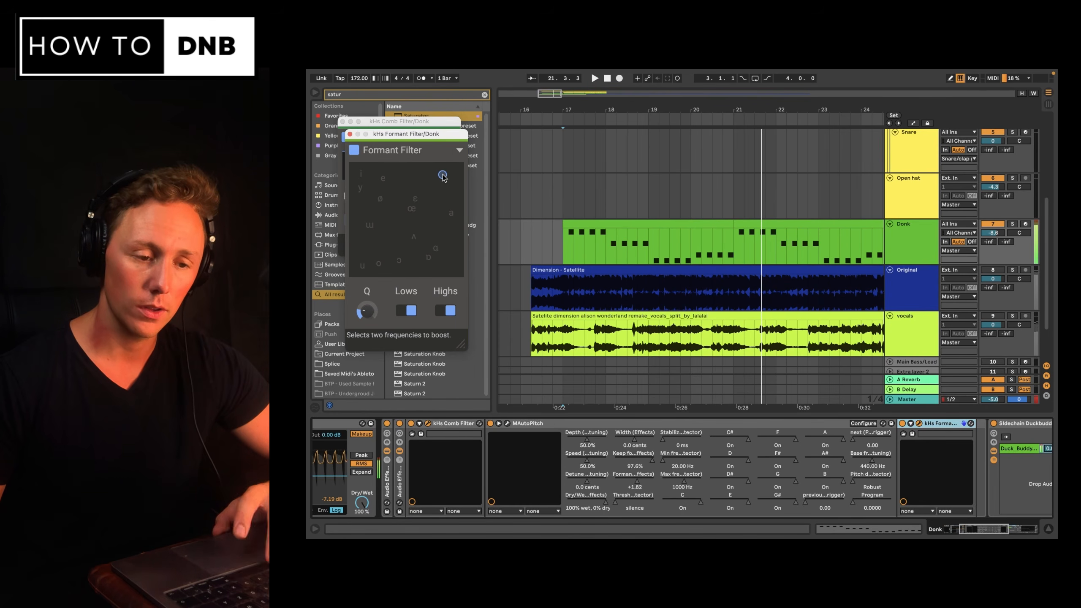
{"action": "left_click", "coordinate": [350, 134]}
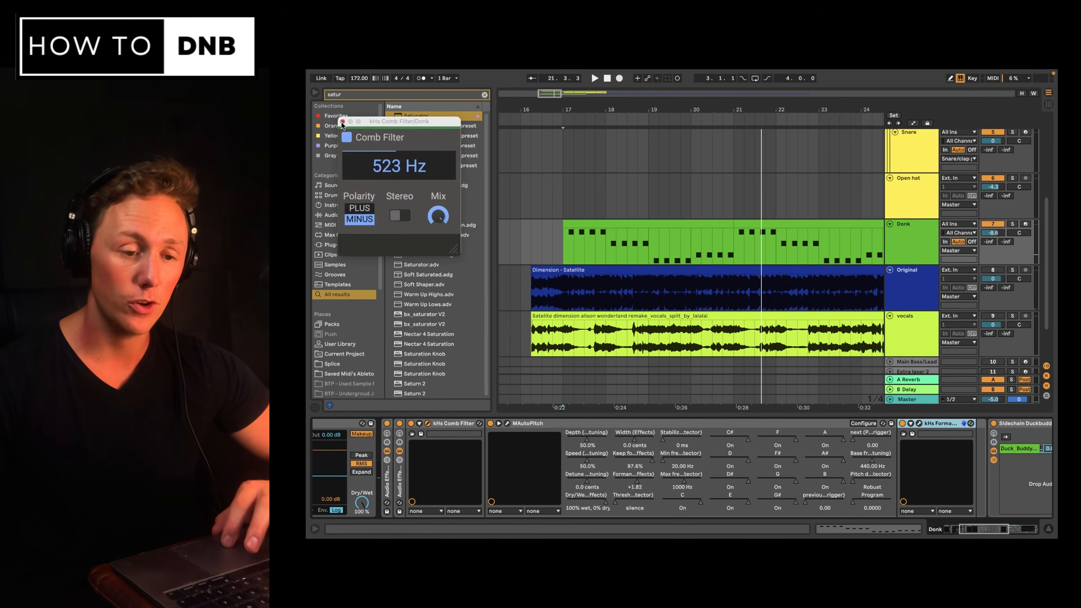
{"action": "left_click", "coordinate": [343, 122]}
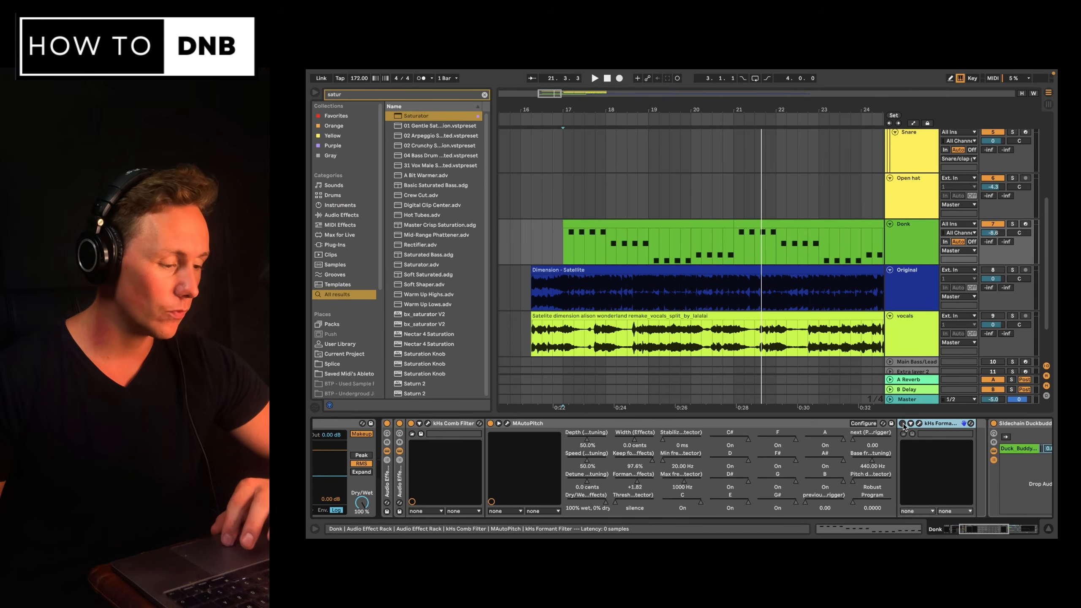
Play the arrangement and review the Donk's whole device chain from Serum to EQ Eight.
{"action": "scroll", "coordinate": [774, 441], "scroll_direction": "left", "scroll_amount": 3}
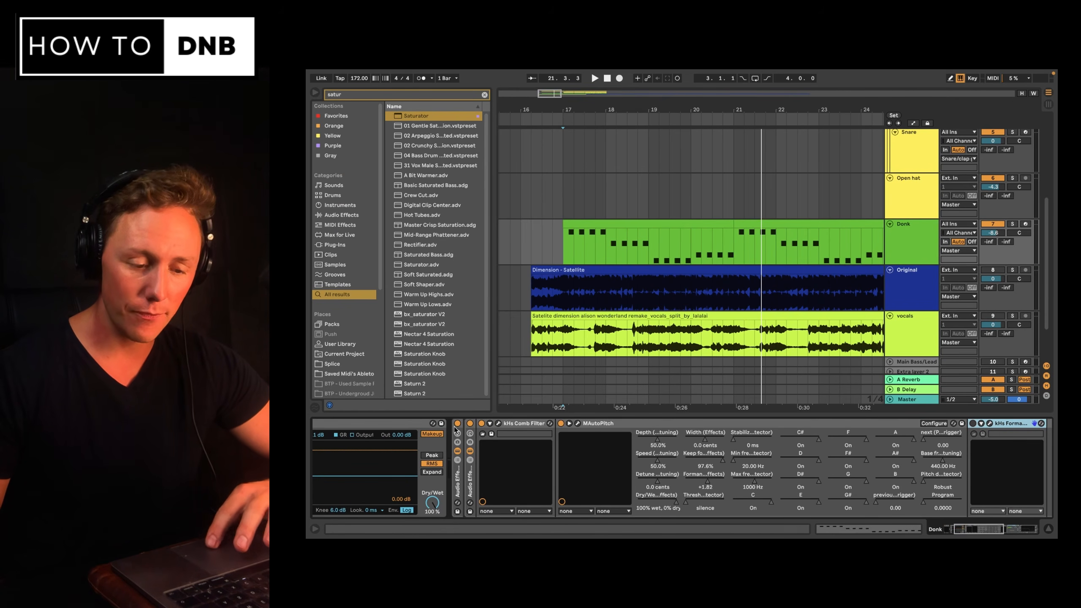
{"action": "key", "text": "space"}
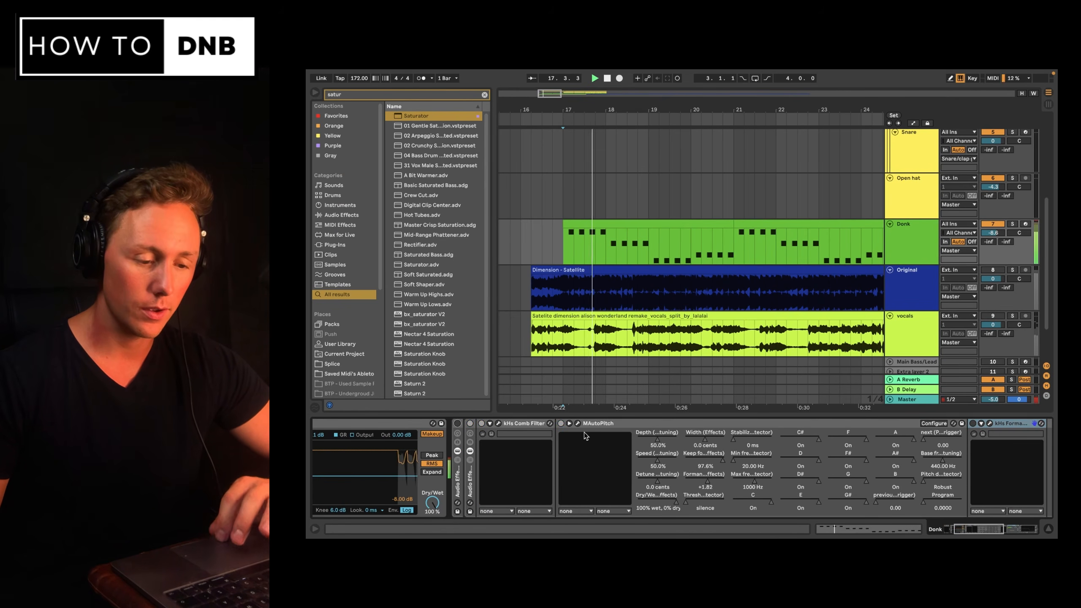
{"action": "scroll", "coordinate": [584, 433], "scroll_direction": "right", "scroll_amount": 10}
{"action": "scroll", "coordinate": [584, 433], "scroll_direction": "right", "scroll_amount": 6}
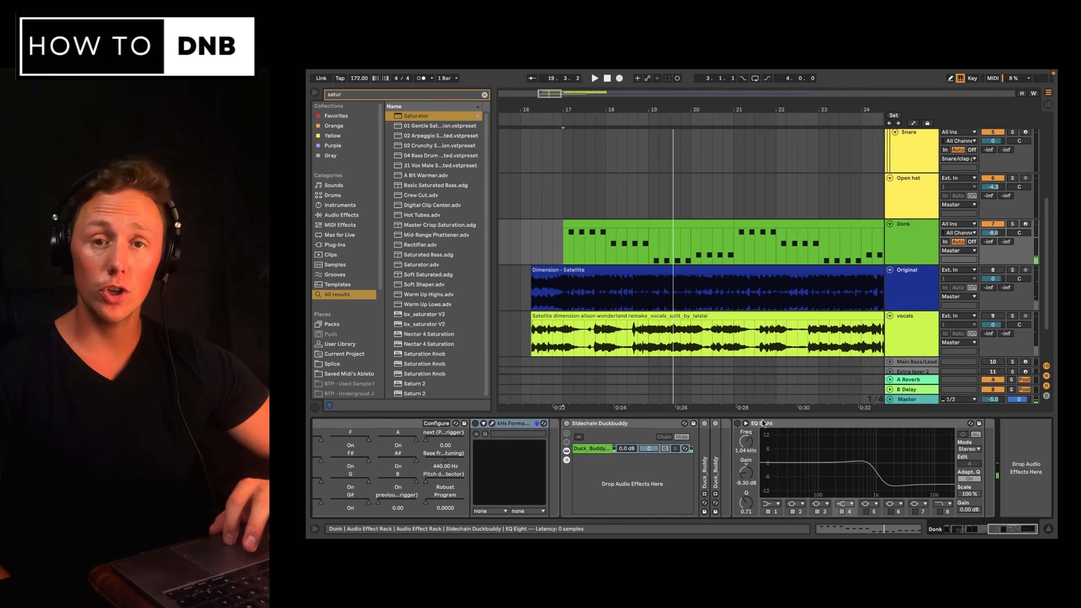
{"action": "scroll", "coordinate": [668, 464], "scroll_direction": "left", "scroll_amount": 8}
{"action": "scroll", "coordinate": [667, 465], "scroll_direction": "right", "scroll_amount": 5}
{"action": "scroll", "coordinate": [667, 465], "scroll_direction": "right", "scroll_amount": 3}
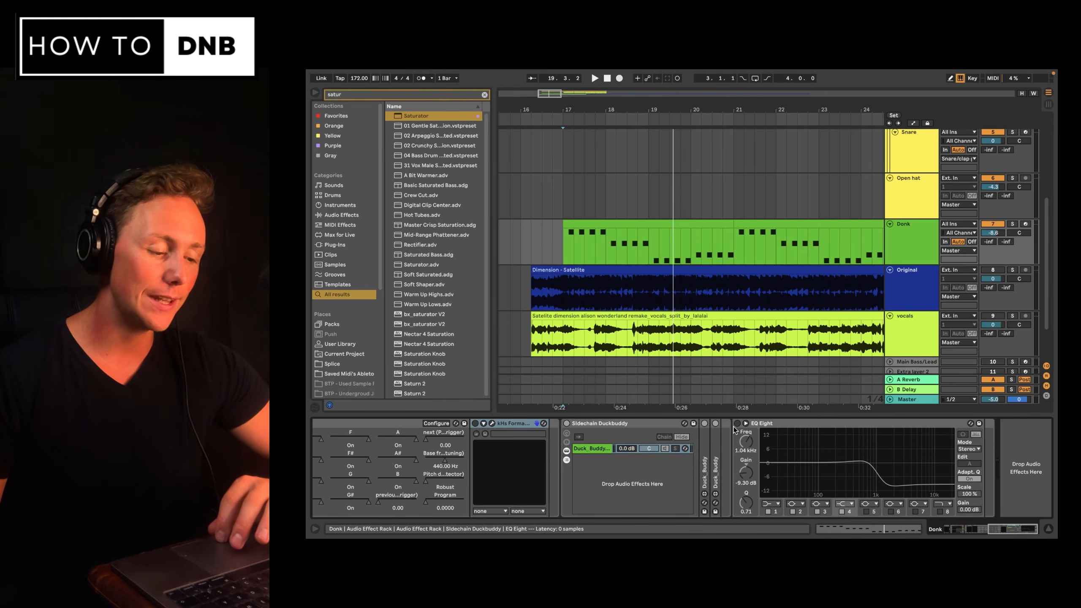
{"action": "key", "text": "space"}
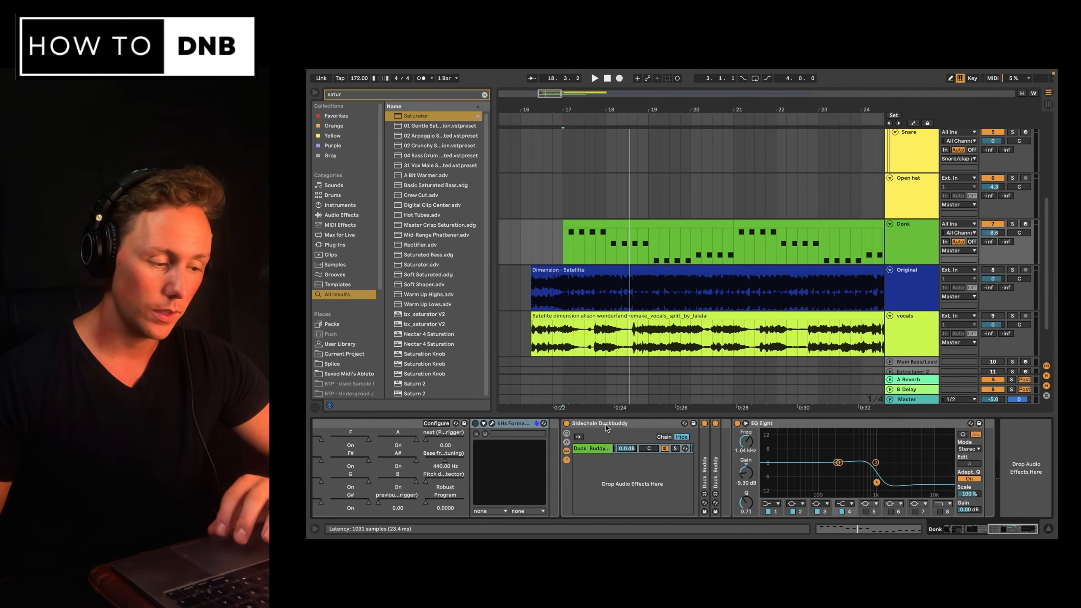
{"action": "scroll", "coordinate": [714, 426], "scroll_direction": "left", "scroll_amount": 5}
{"action": "scroll", "coordinate": [738, 424], "scroll_direction": "left", "scroll_amount": 7}
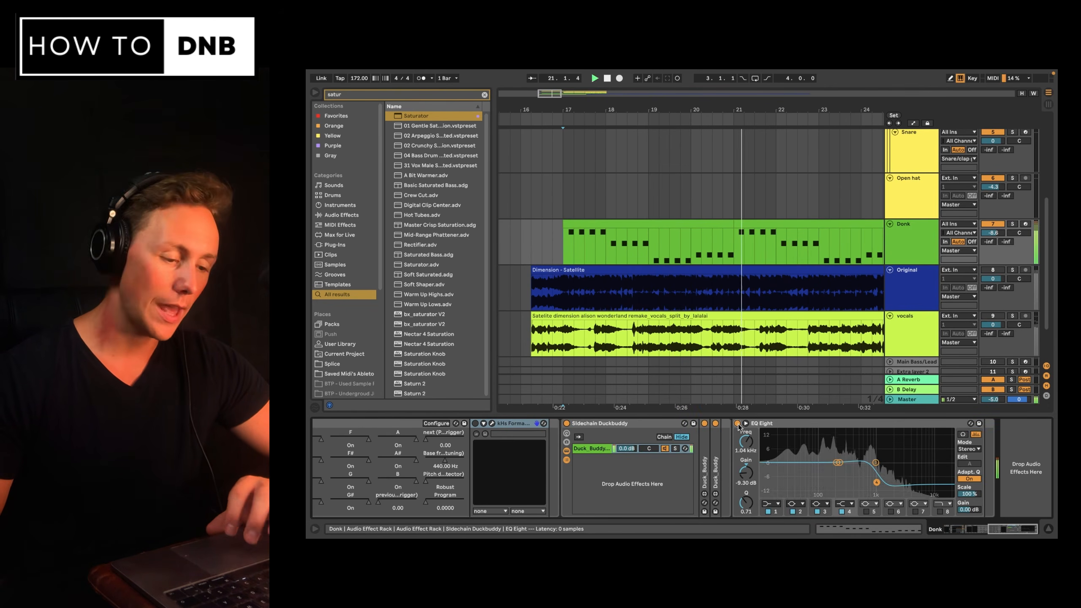
{"action": "scroll", "coordinate": [739, 425], "scroll_direction": "left", "scroll_amount": 3}
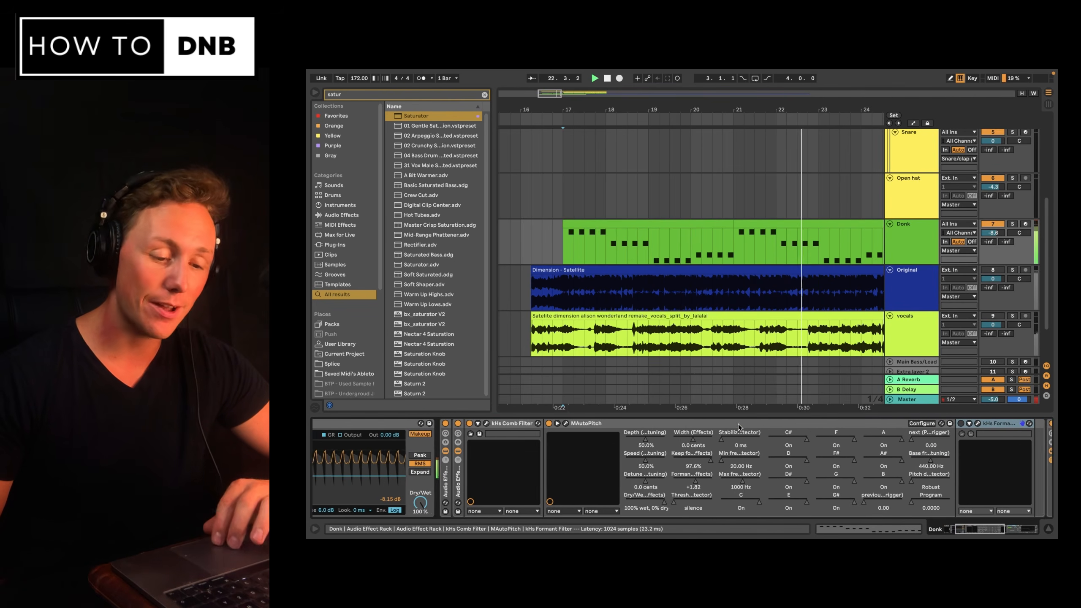
{"action": "left_click", "coordinate": [485, 423]}
{"action": "scroll", "coordinate": [595, 452], "scroll_direction": "left", "scroll_amount": 3}
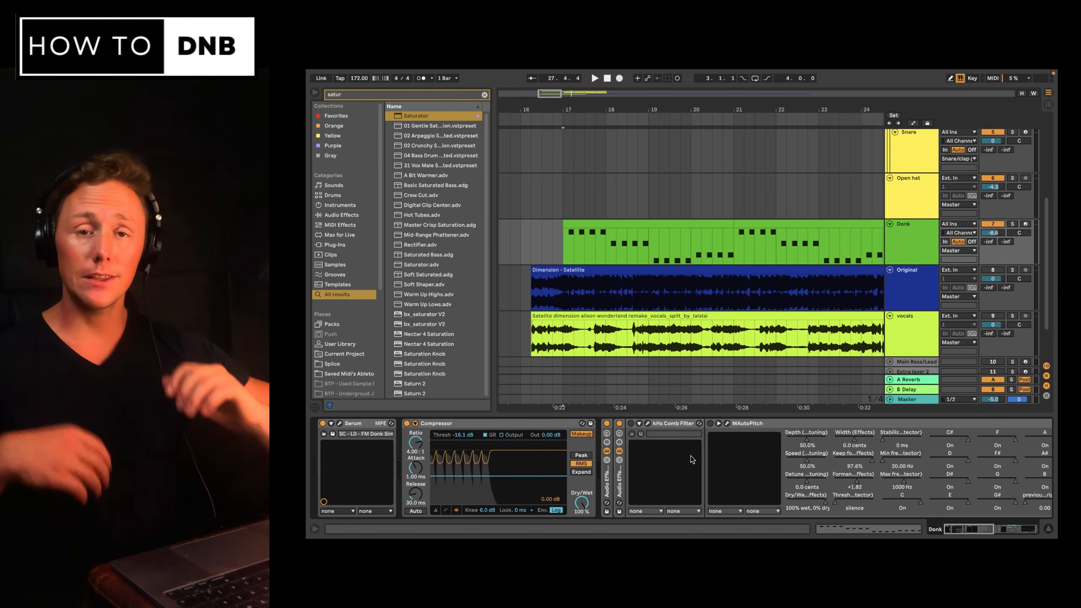
Select the vocals track and play the arrangement from the start of the Donk clip.
{"action": "left_click", "coordinate": [530, 251]}
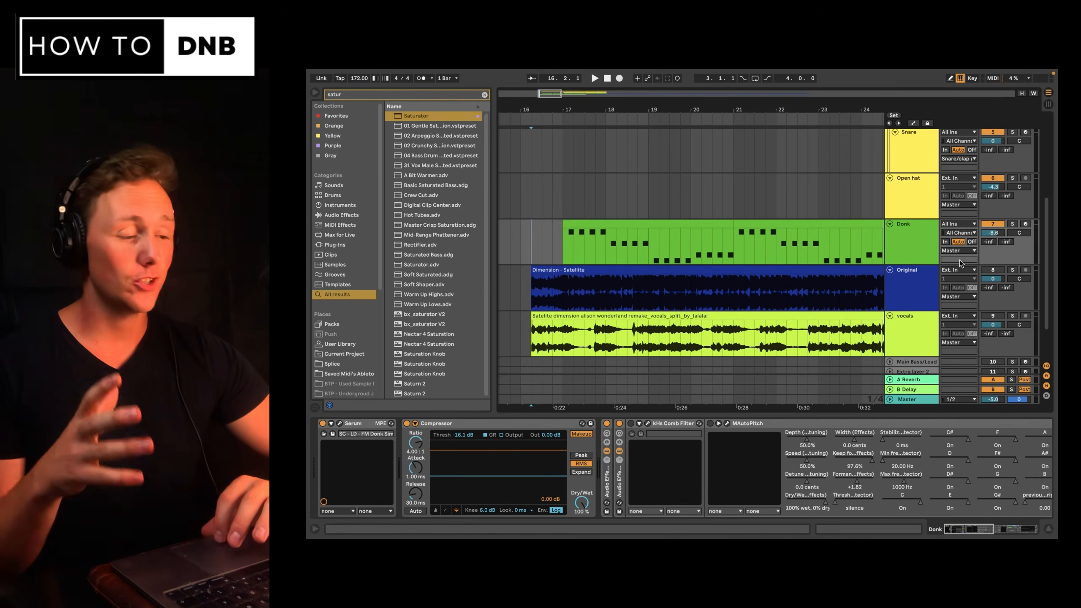
{"action": "scroll", "coordinate": [868, 268], "scroll_direction": "down", "scroll_amount": 3}
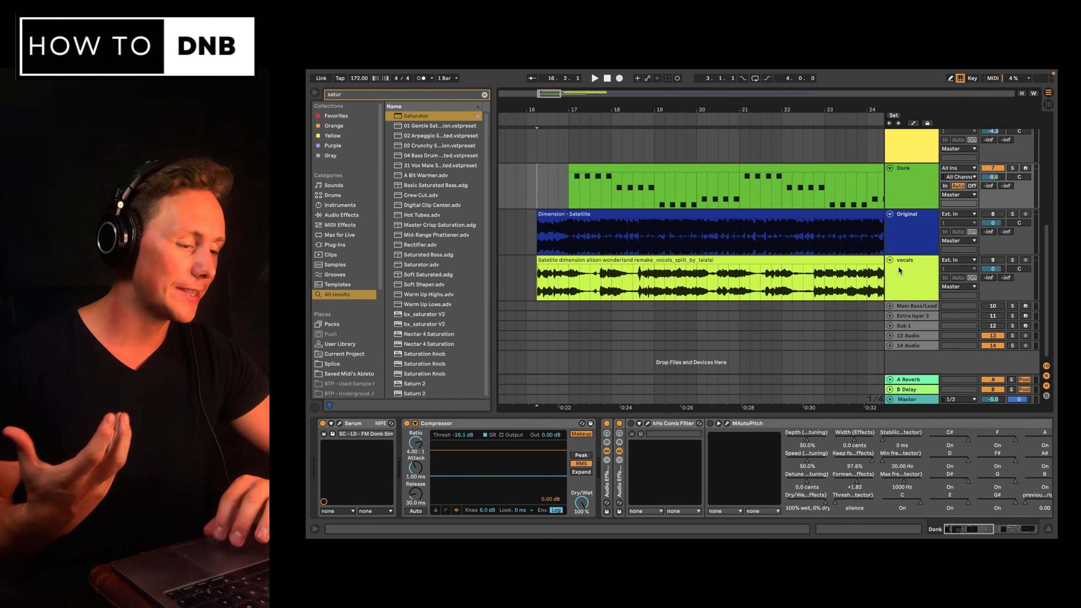
{"action": "left_click", "coordinate": [1017, 267]}
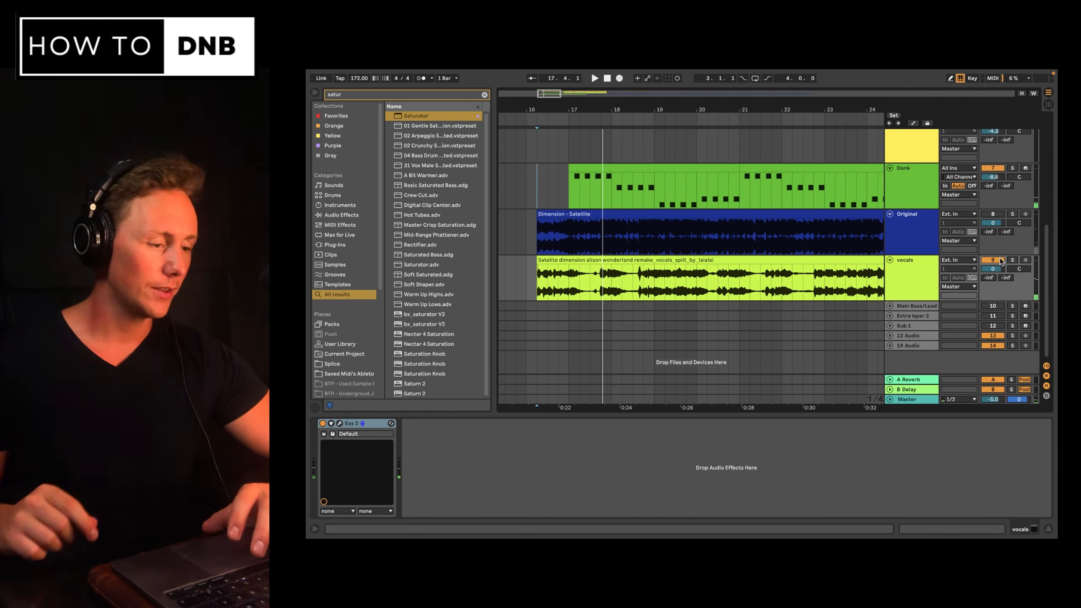
{"action": "key", "text": "space"}
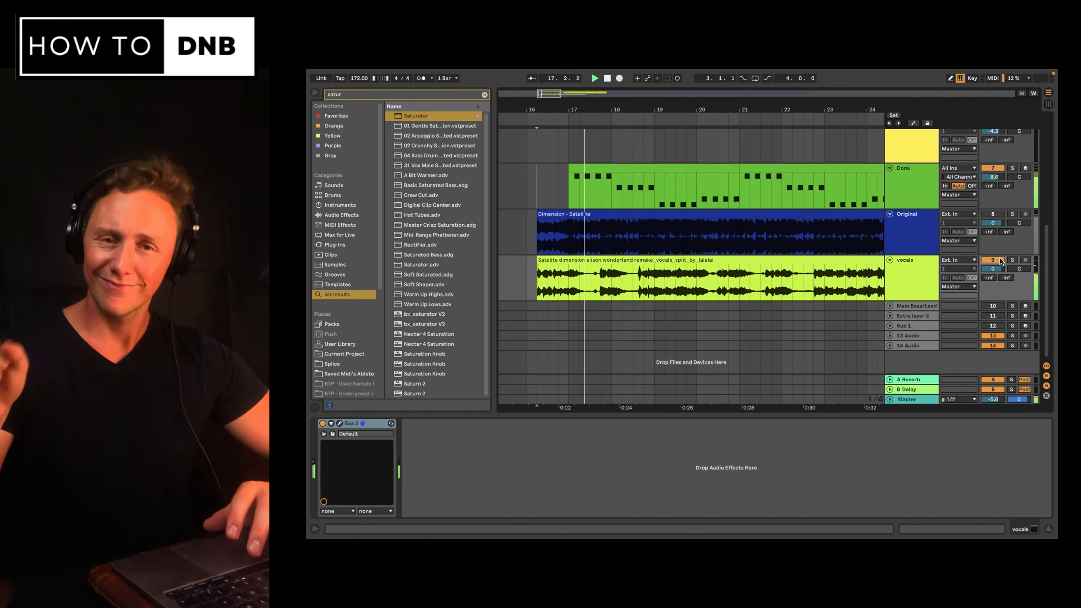